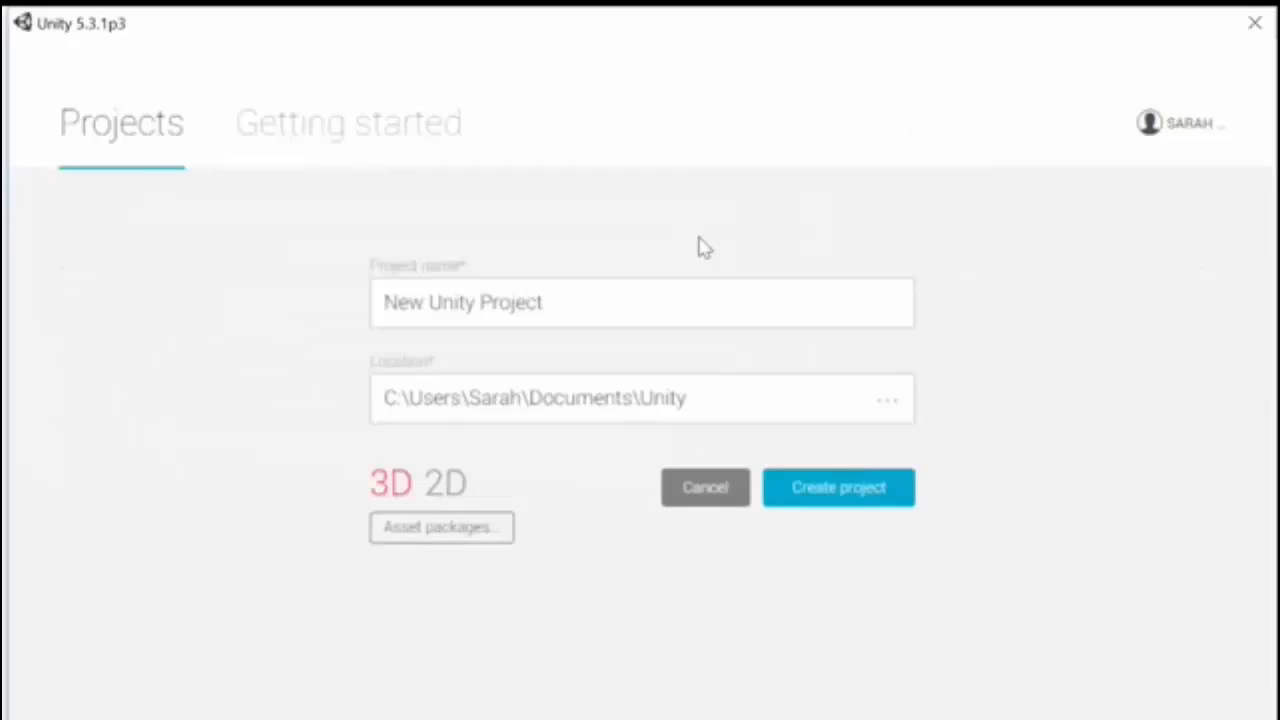
Step: Name the new 3D project Nightmares
left_click(614, 302)
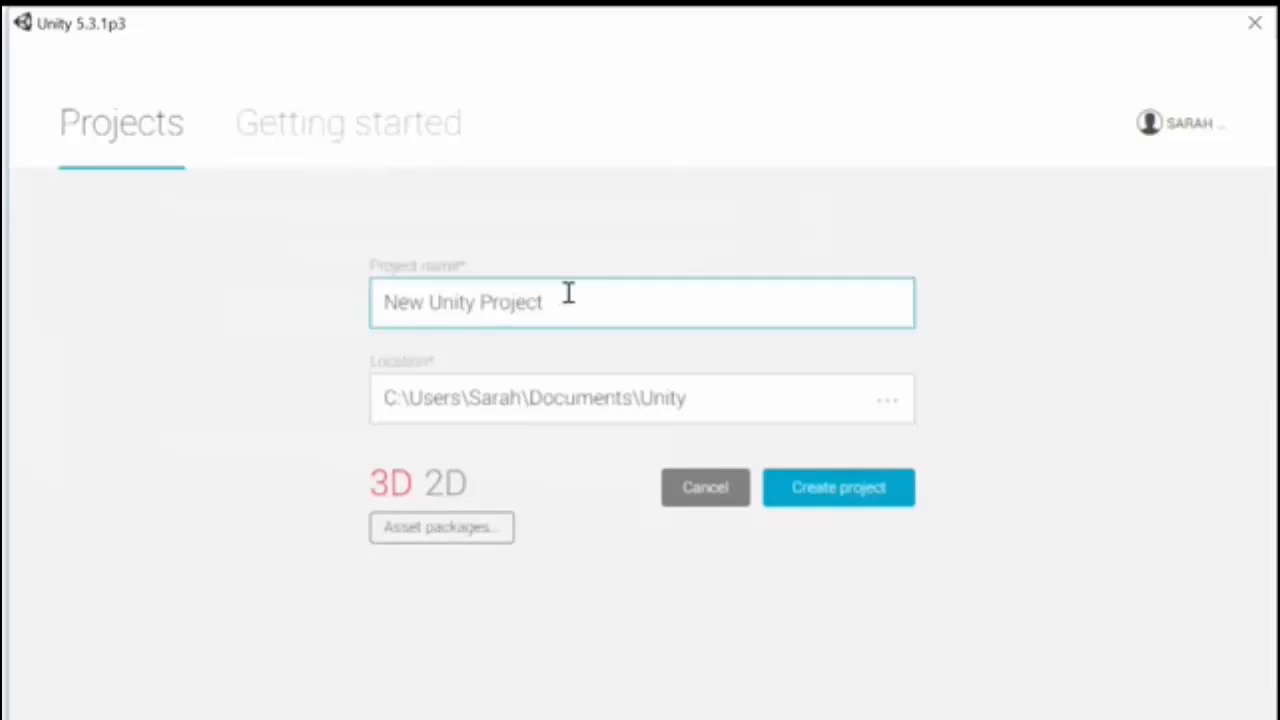
left_click_drag(569, 291, 291, 314)
type("Night")
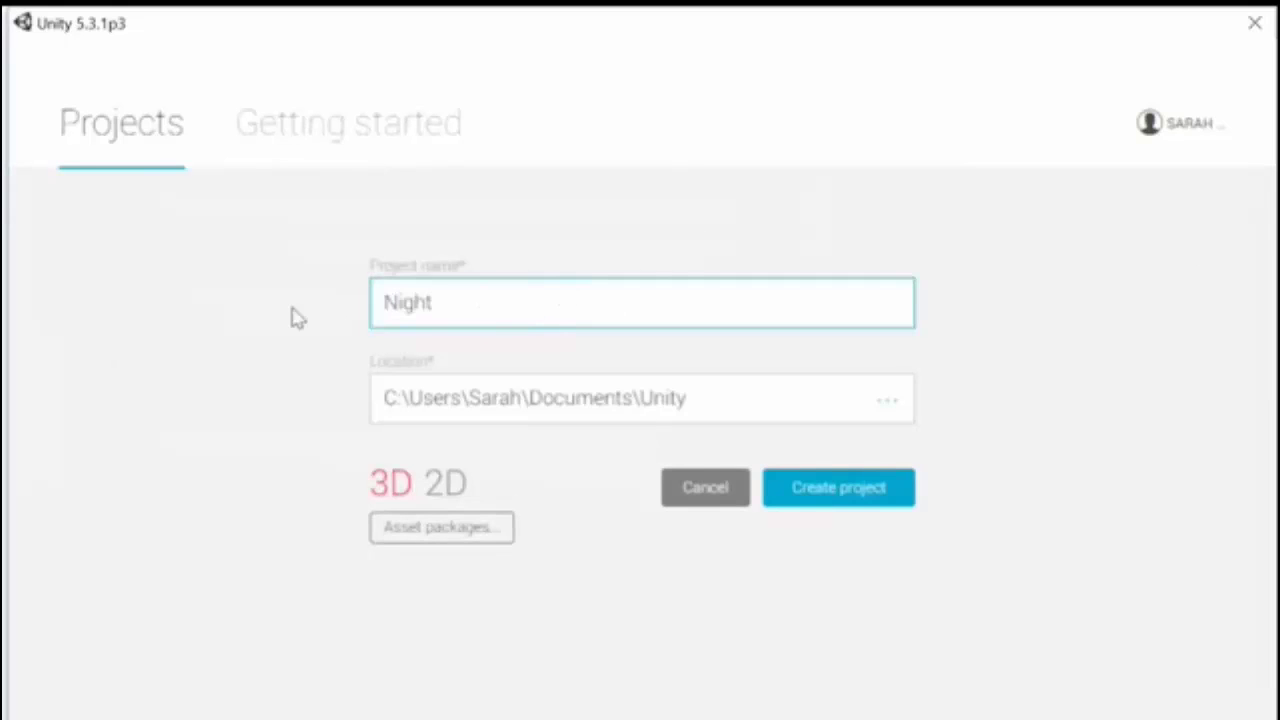
type("mares")
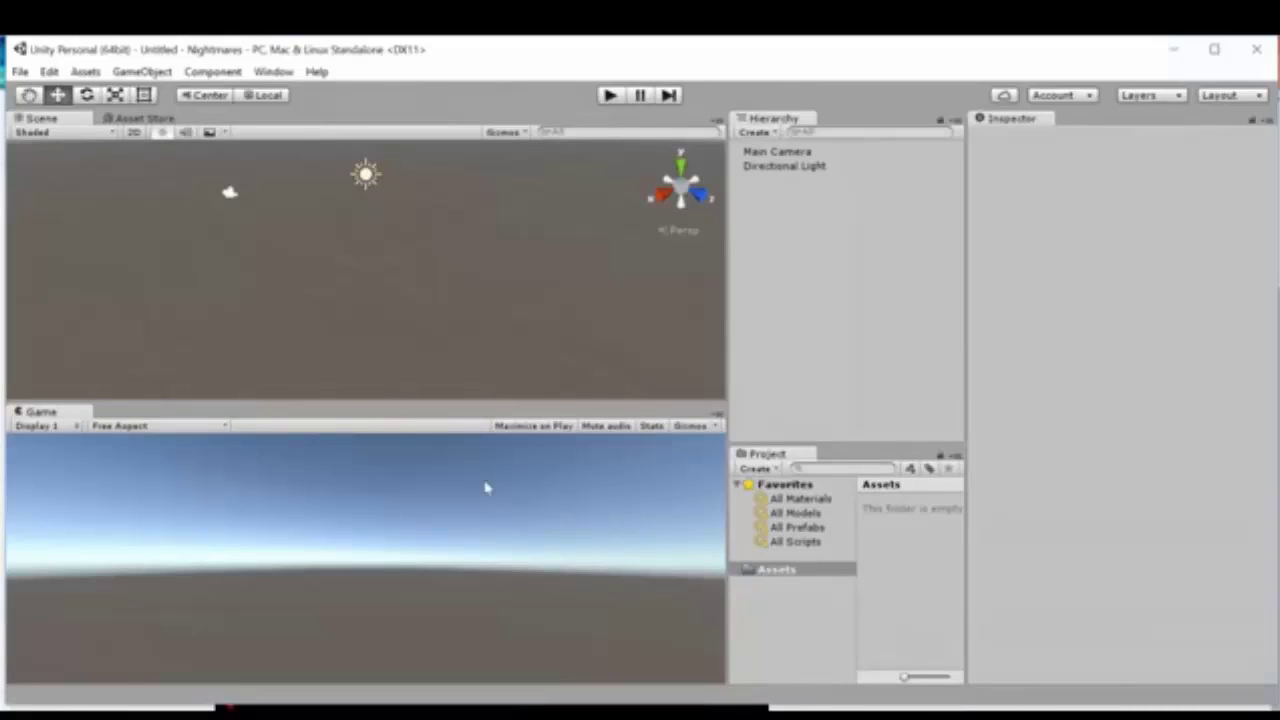
Step: Search the Asset Store for "survival shooter" and open the free Survival Shooter asset by Unity Technologies
left_click(172, 118)
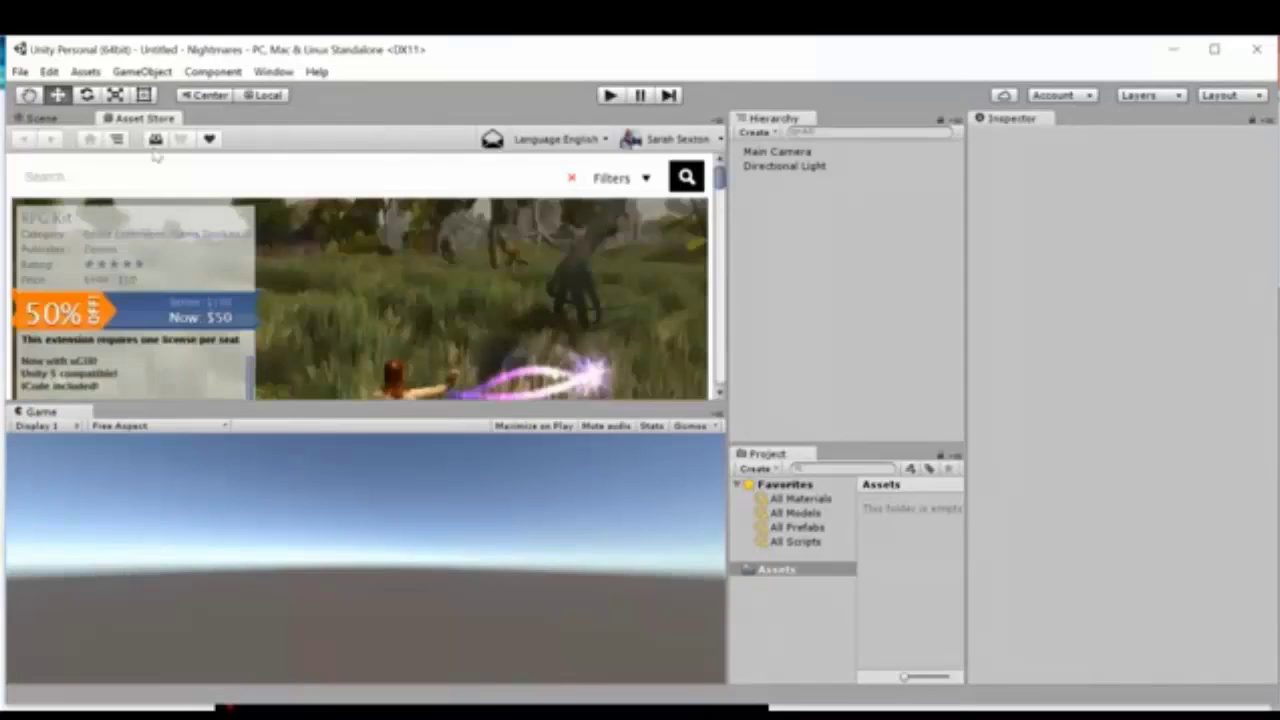
left_click(68, 181)
type("survival shooter")
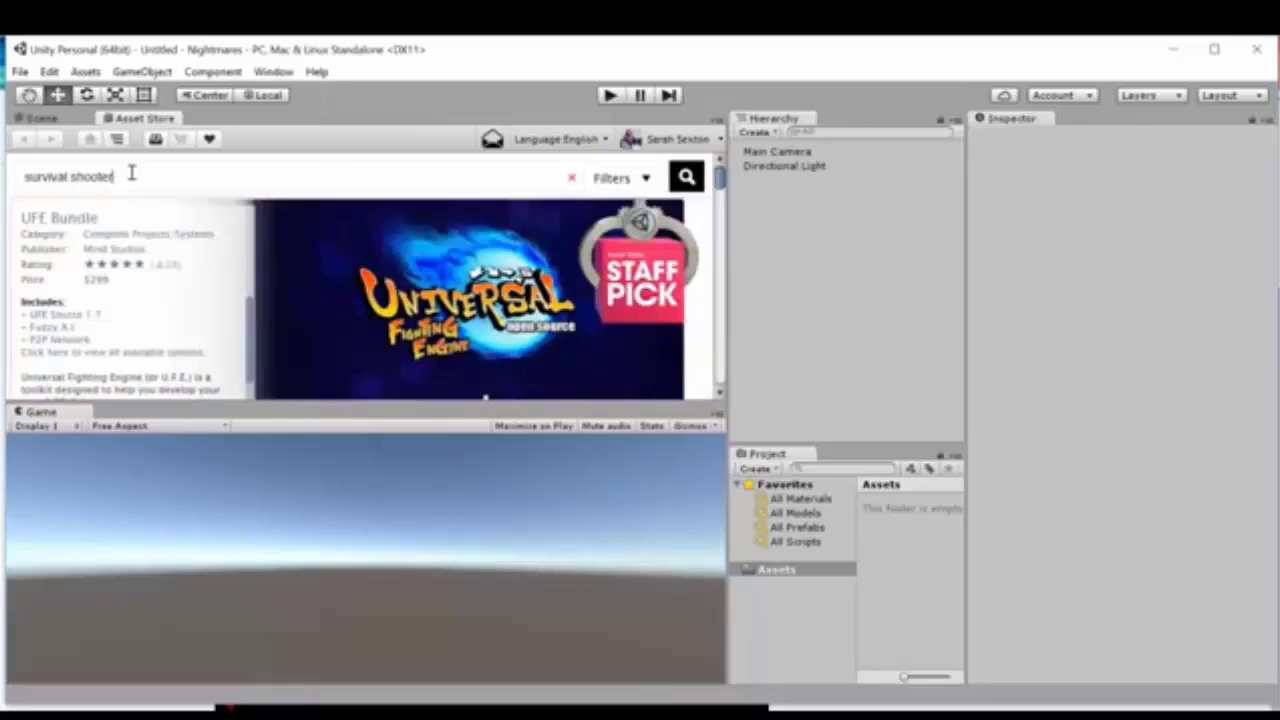
key("Return")
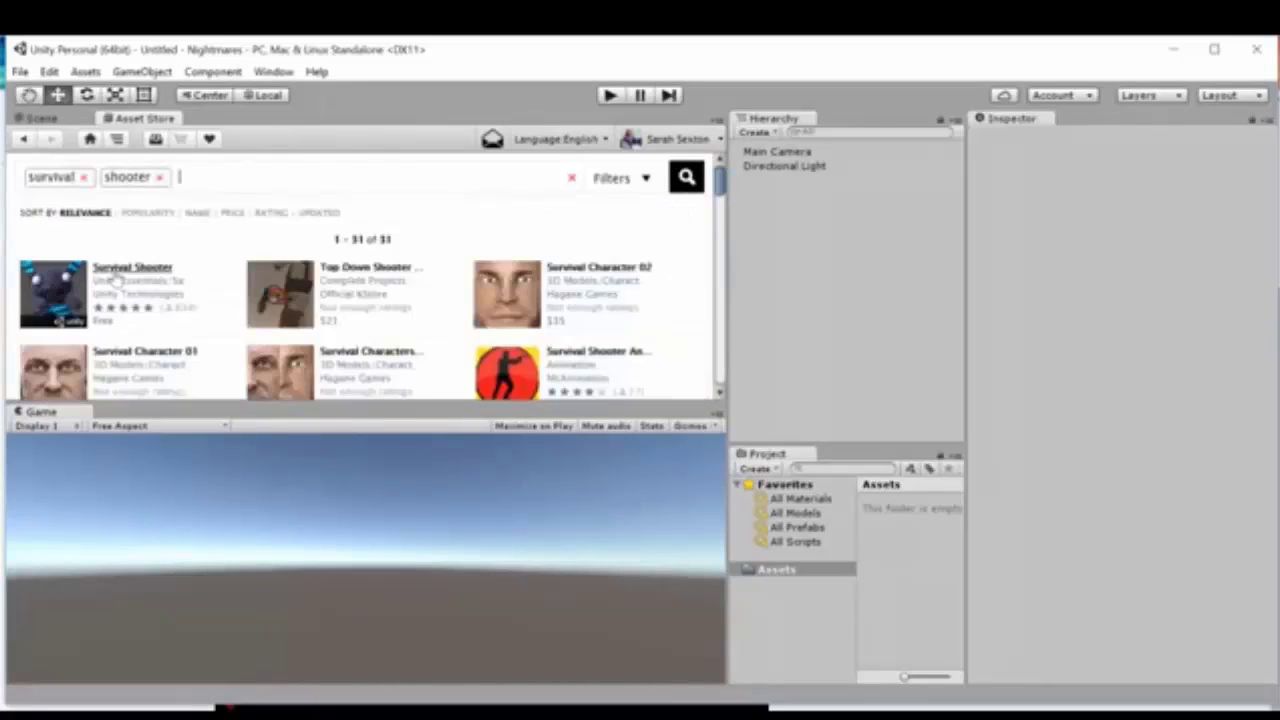
left_click(116, 279)
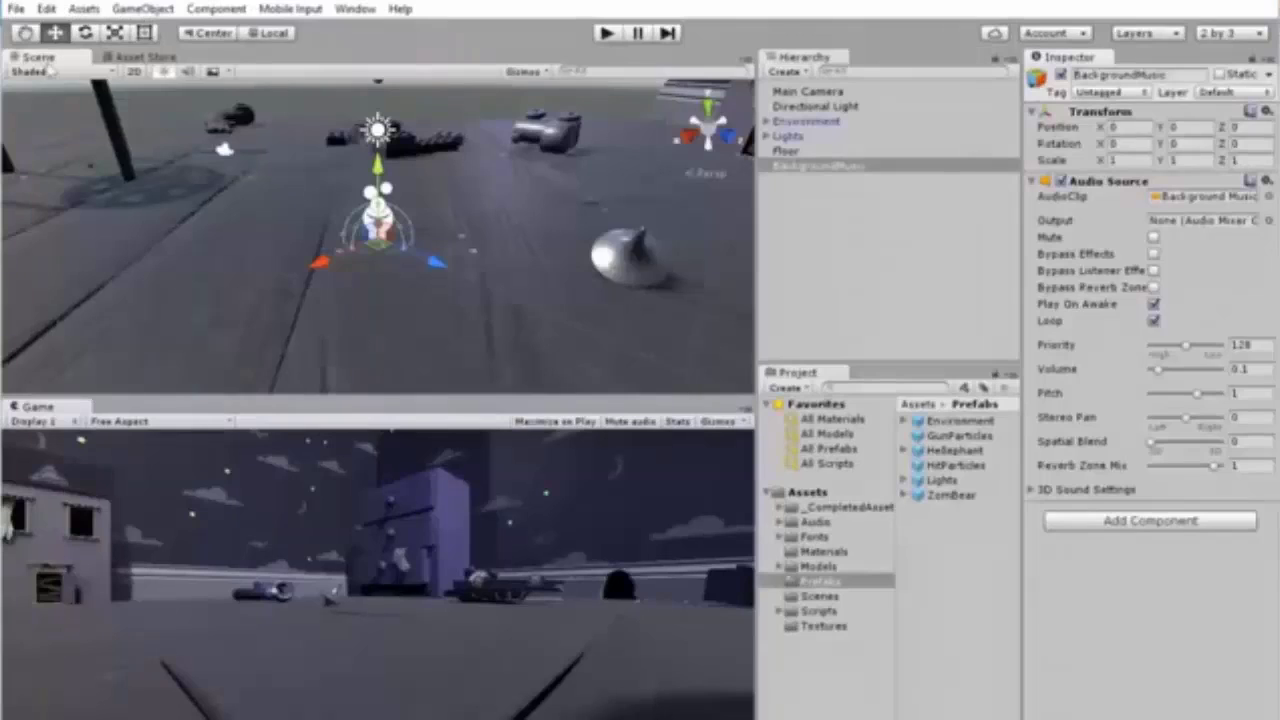
Step: Open the scene Nightmares 01.unity from the project's Scenes folder
key("ctrl+s")
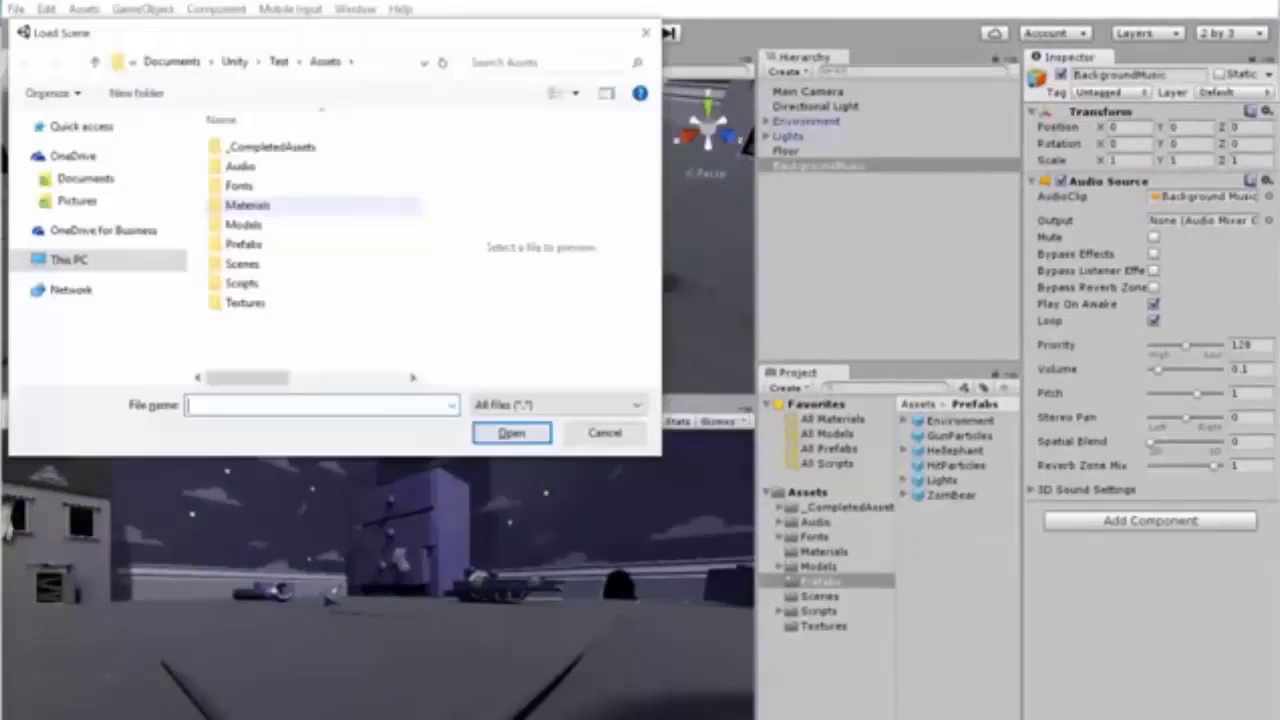
key("Escape")
left_click(16, 9)
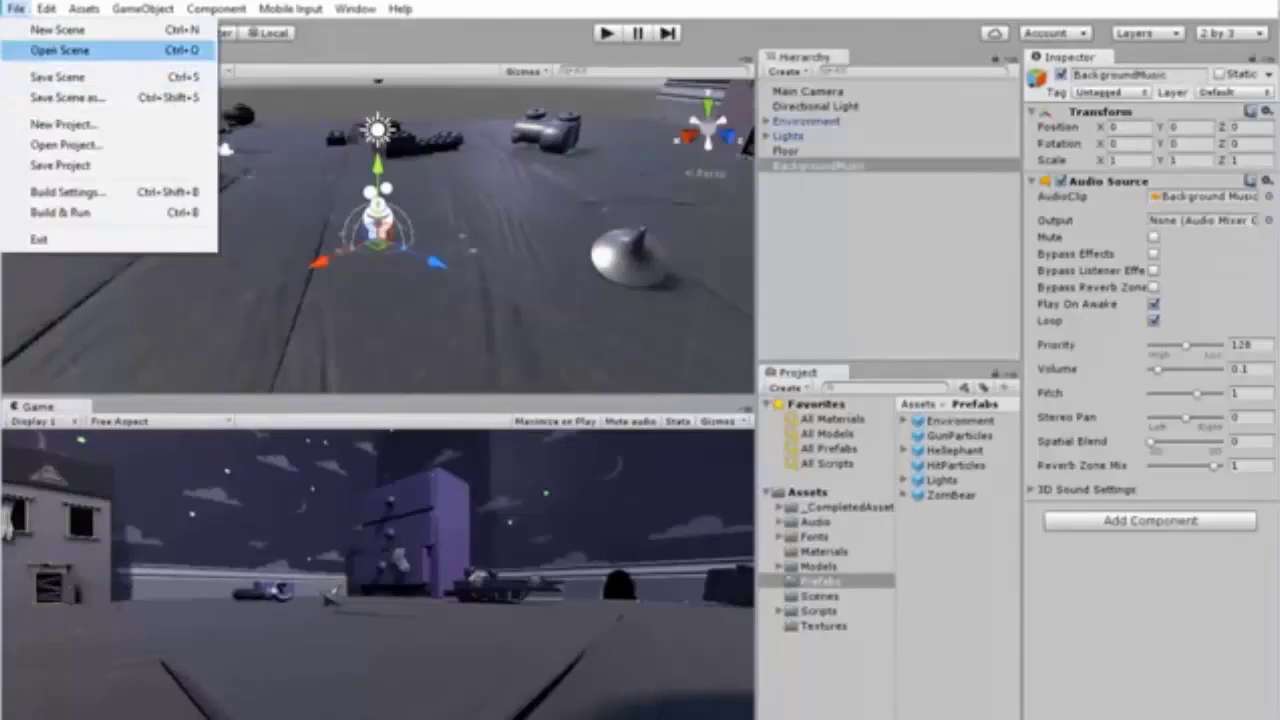
left_click(60, 50)
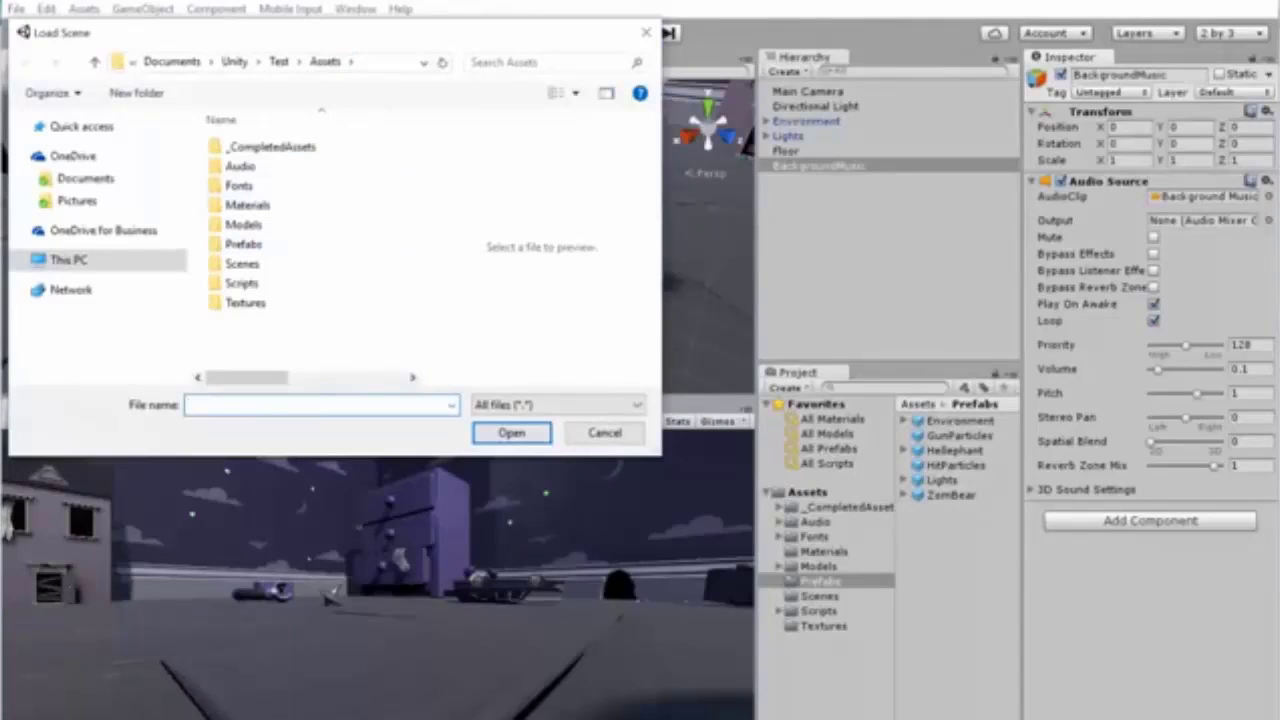
left_click(242, 264)
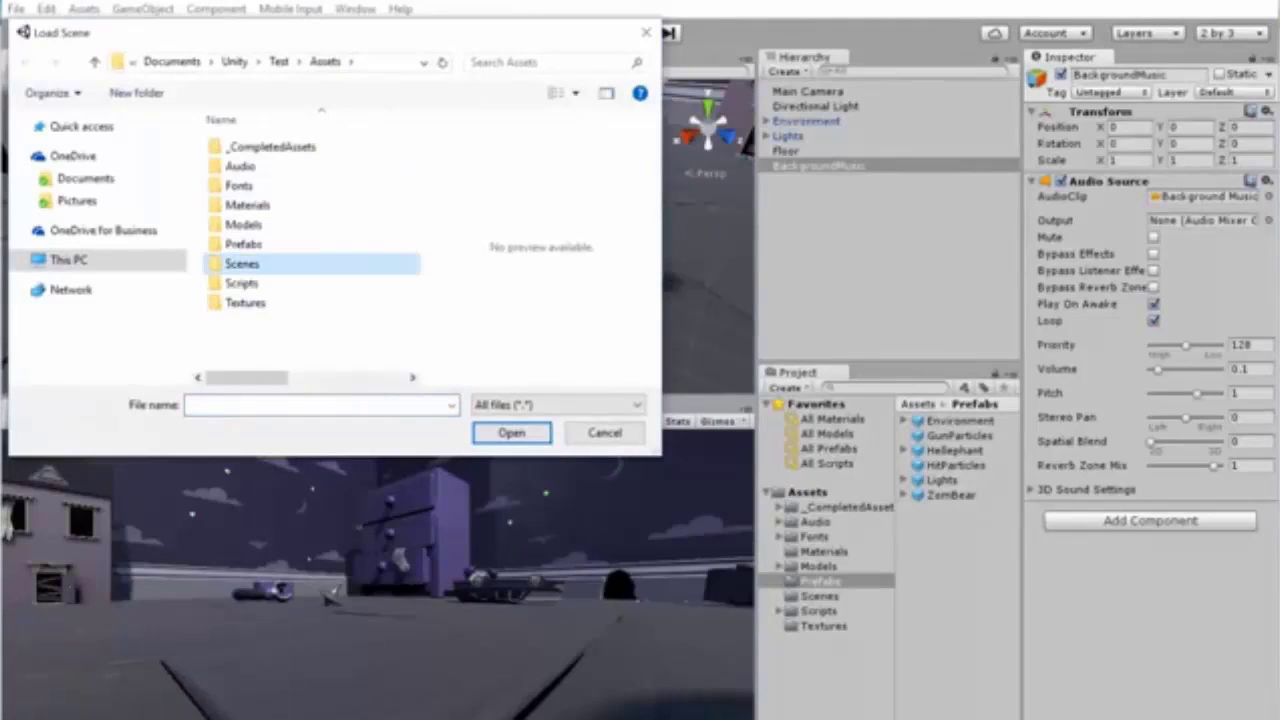
double_click(242, 264)
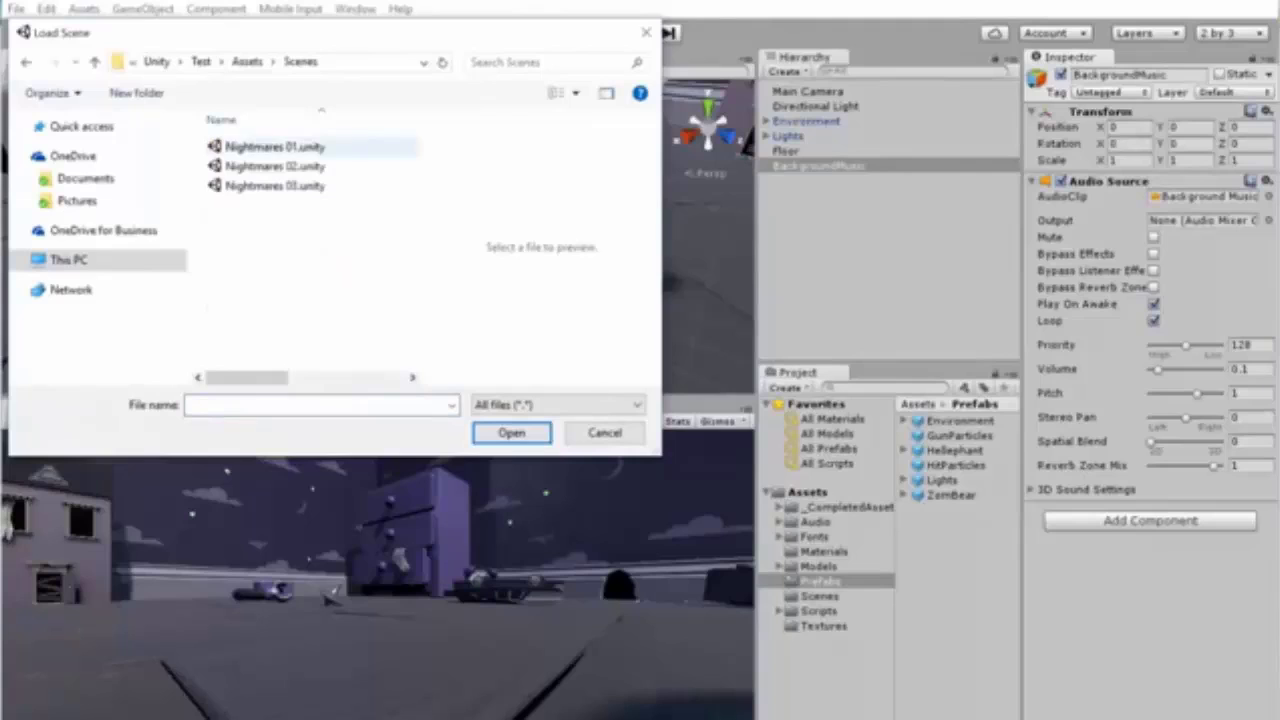
left_click(275, 147)
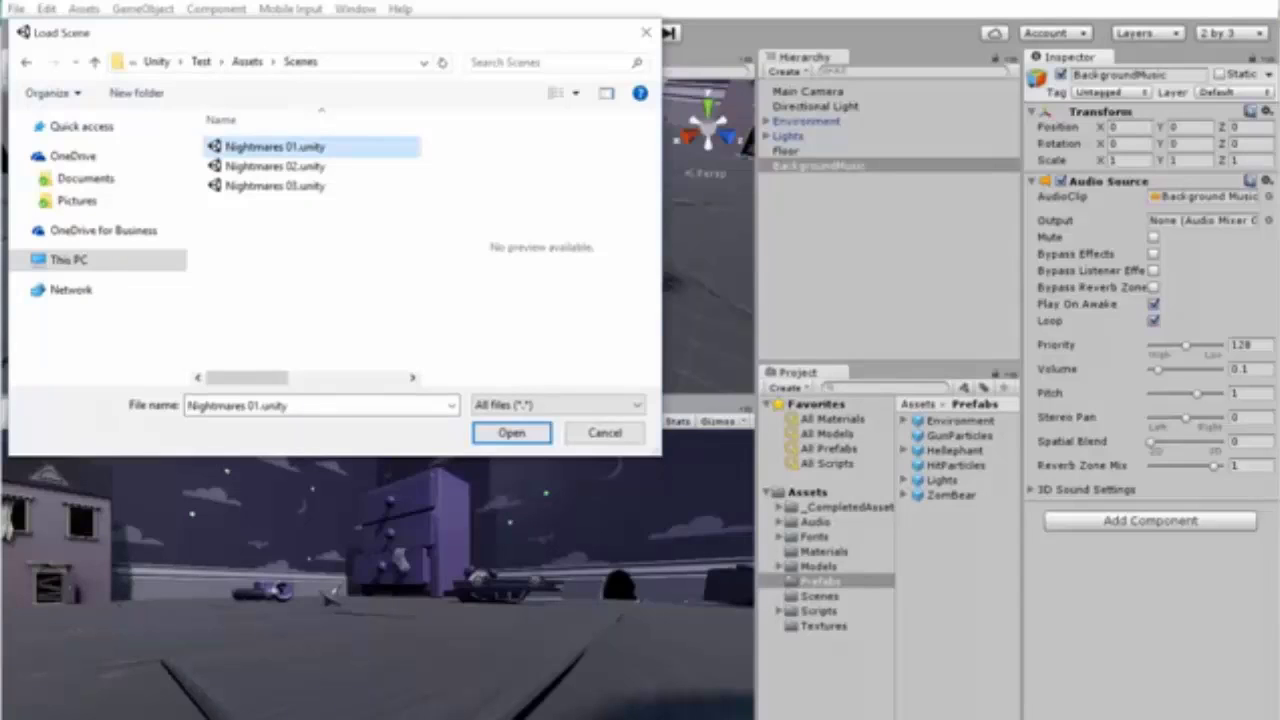
left_click(512, 433)
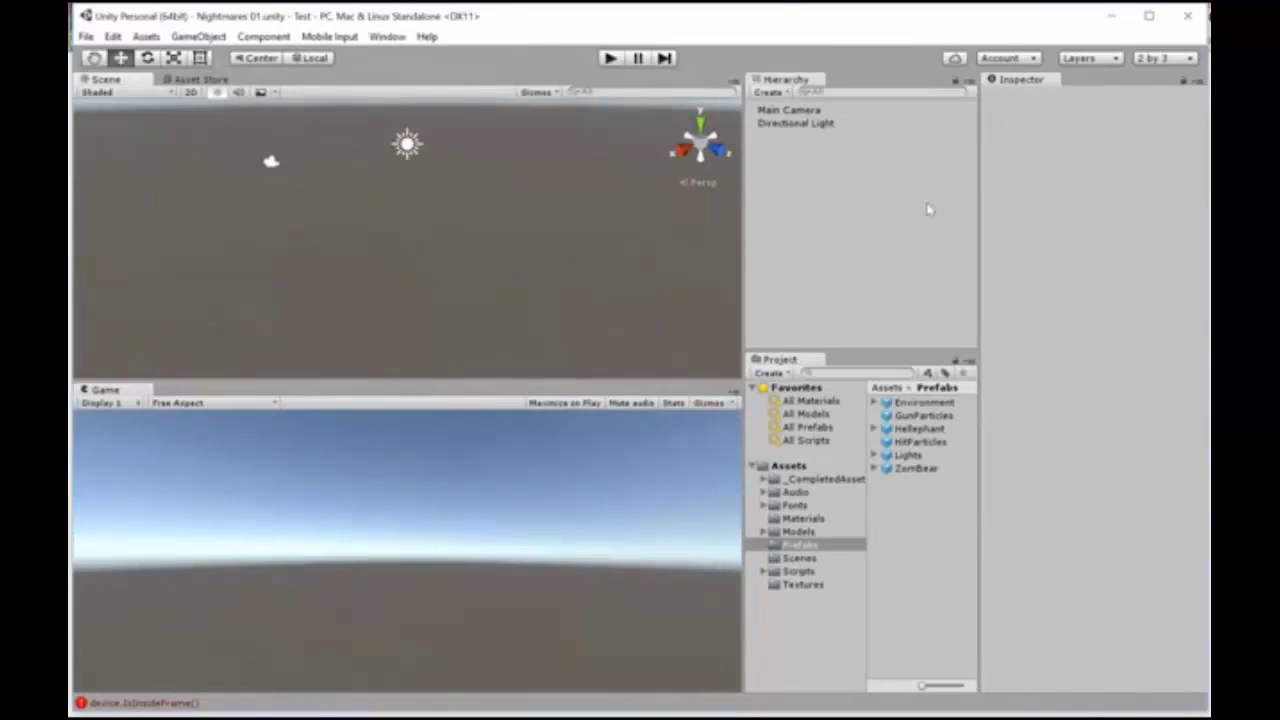
Step: Apply the 2 by 3 editor layout and shrink the asset thumbnails to a compact list
left_click(1172, 60)
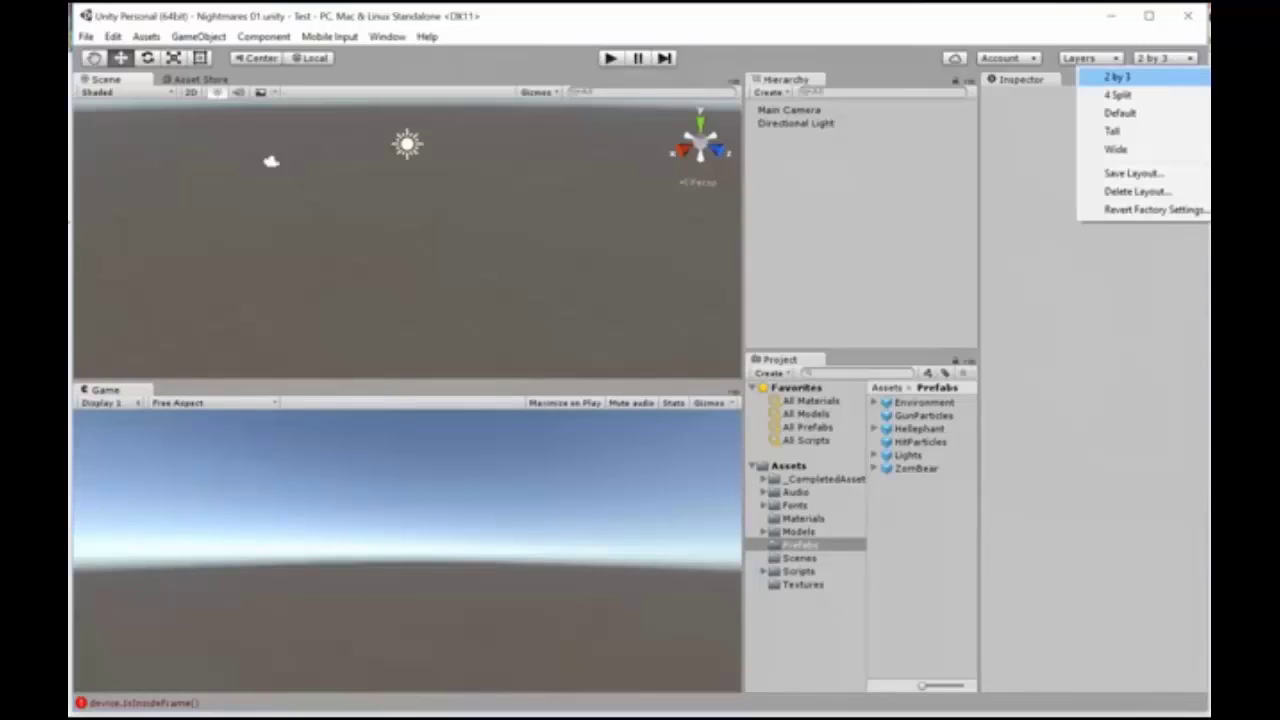
left_click(1117, 77)
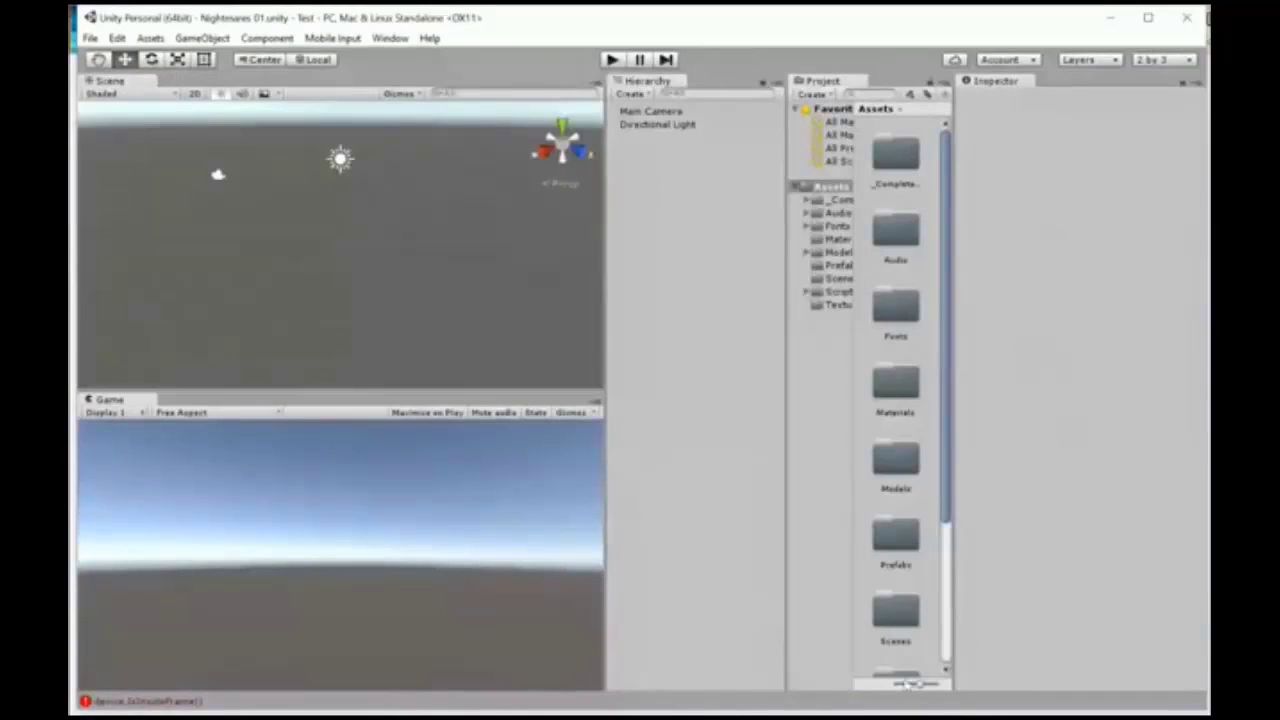
left_click_drag(922, 686, 885, 688)
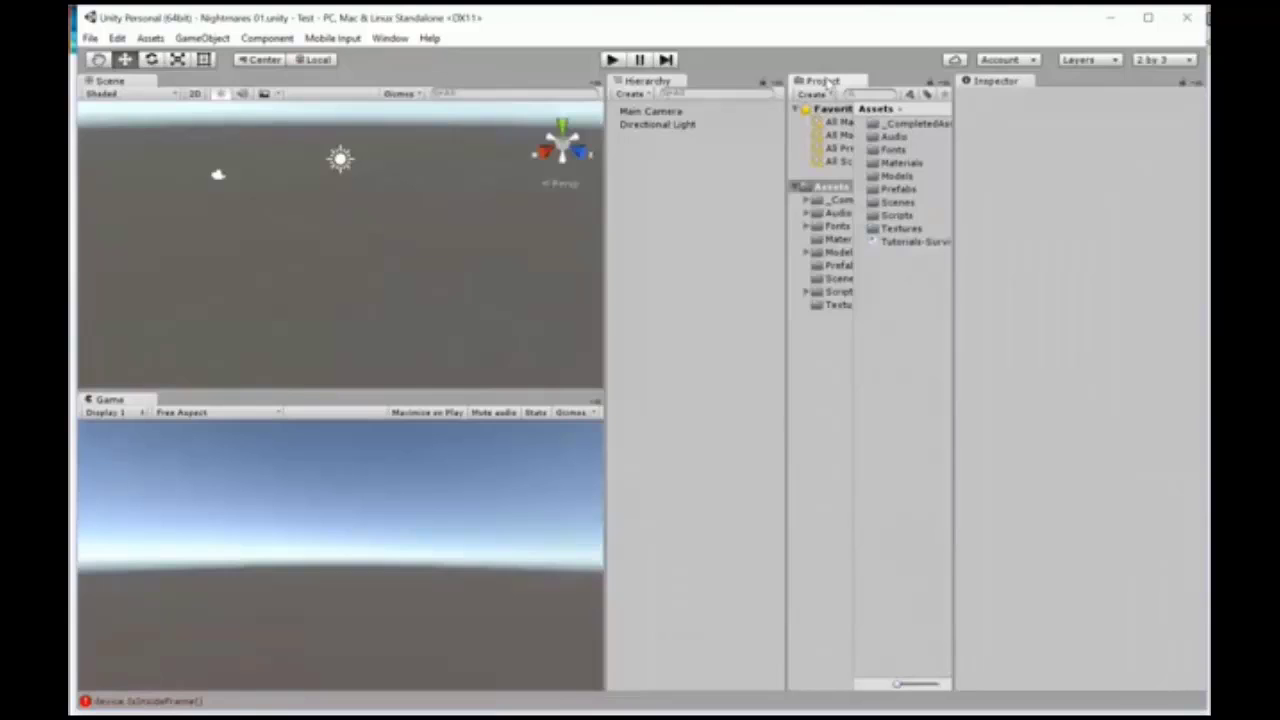
Step: Dock the Project panel beneath the Hierarchy and widen the Scene and Hierarchy columns
left_click_drag(826, 80, 730, 552)
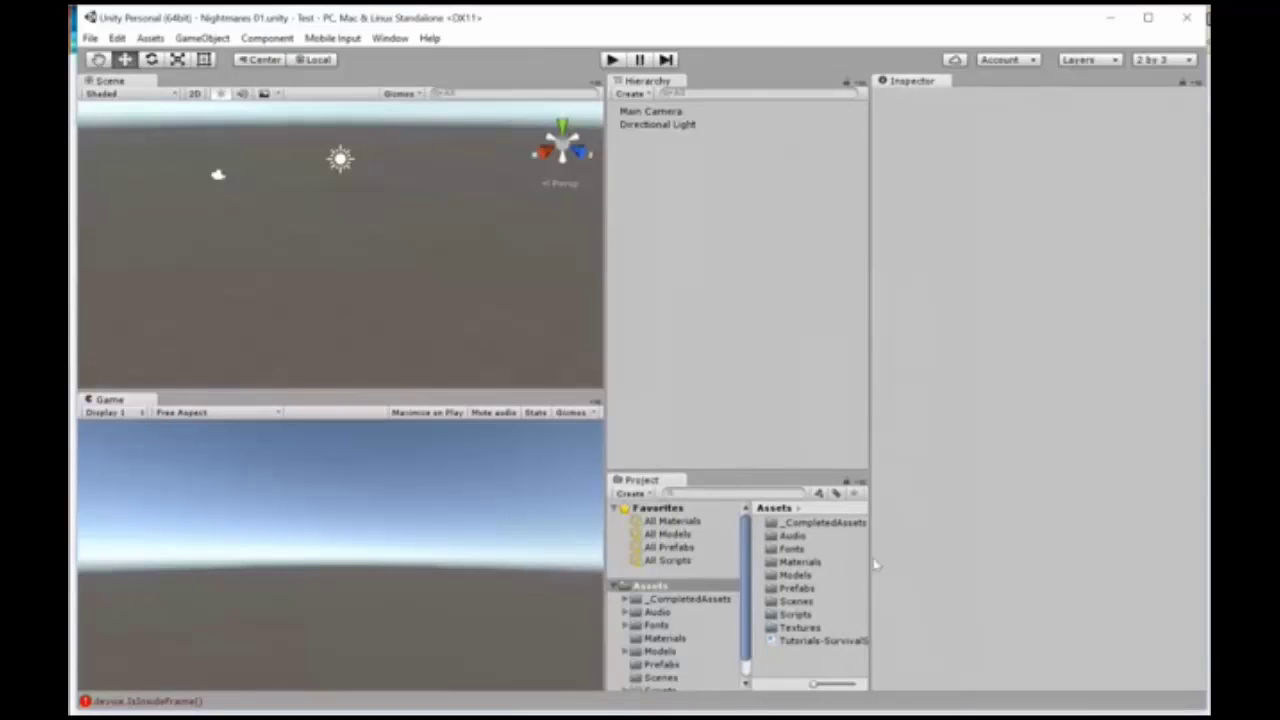
left_click_drag(870, 565, 928, 560)
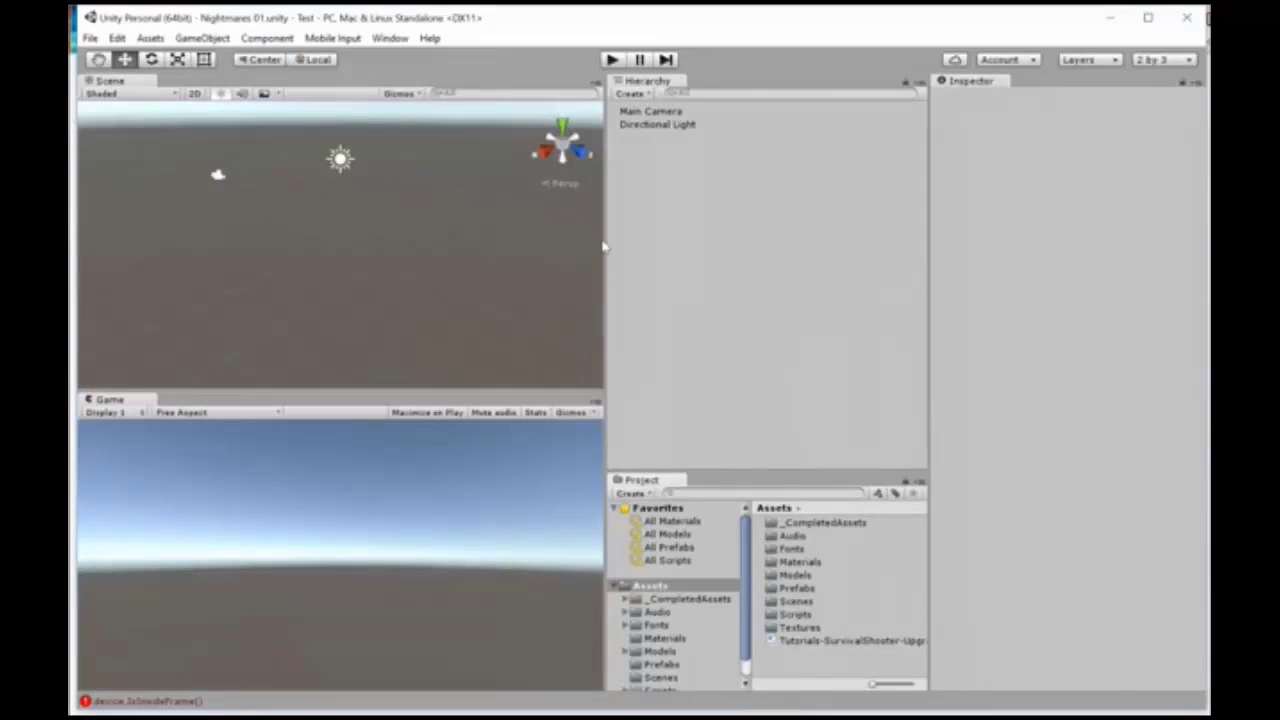
mouse_move(604, 246)
left_mouse_down()
mouse_move(668, 241)
mouse_move(650, 243)
left_mouse_up()
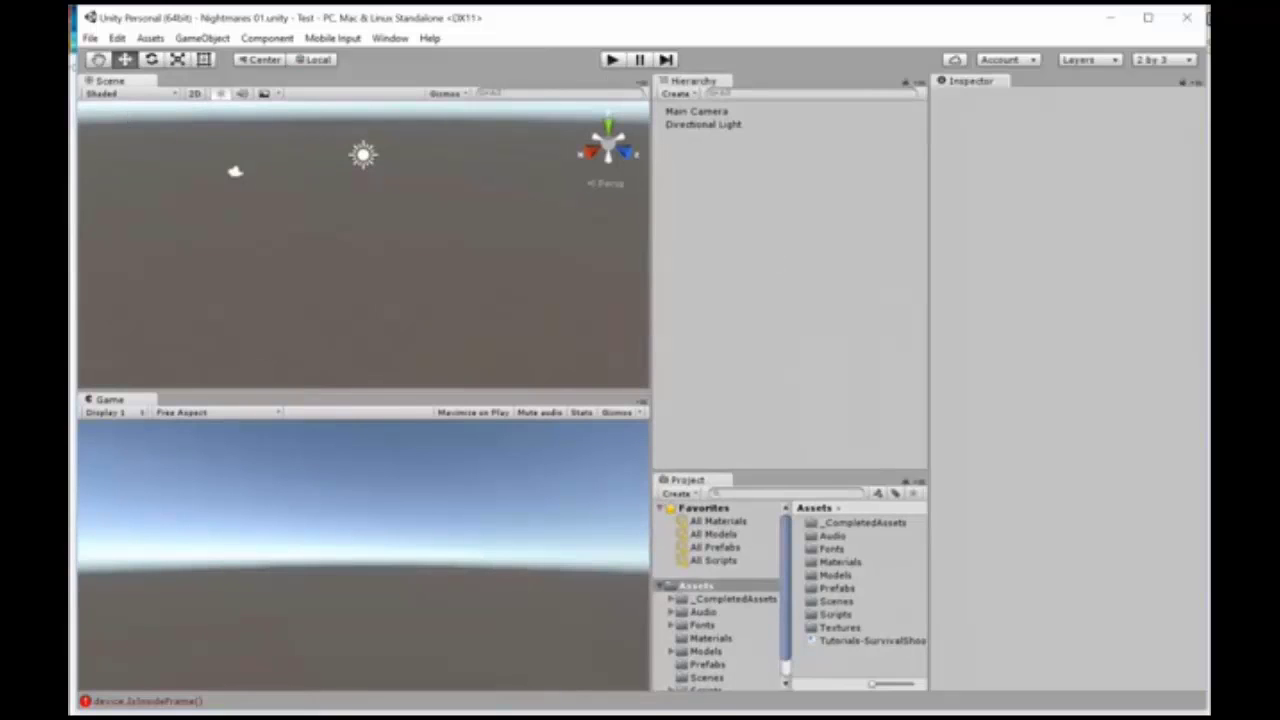
Step: Save the scene and make the Project panel taller so the whole Assets folder tree fits
left_click(90, 38)
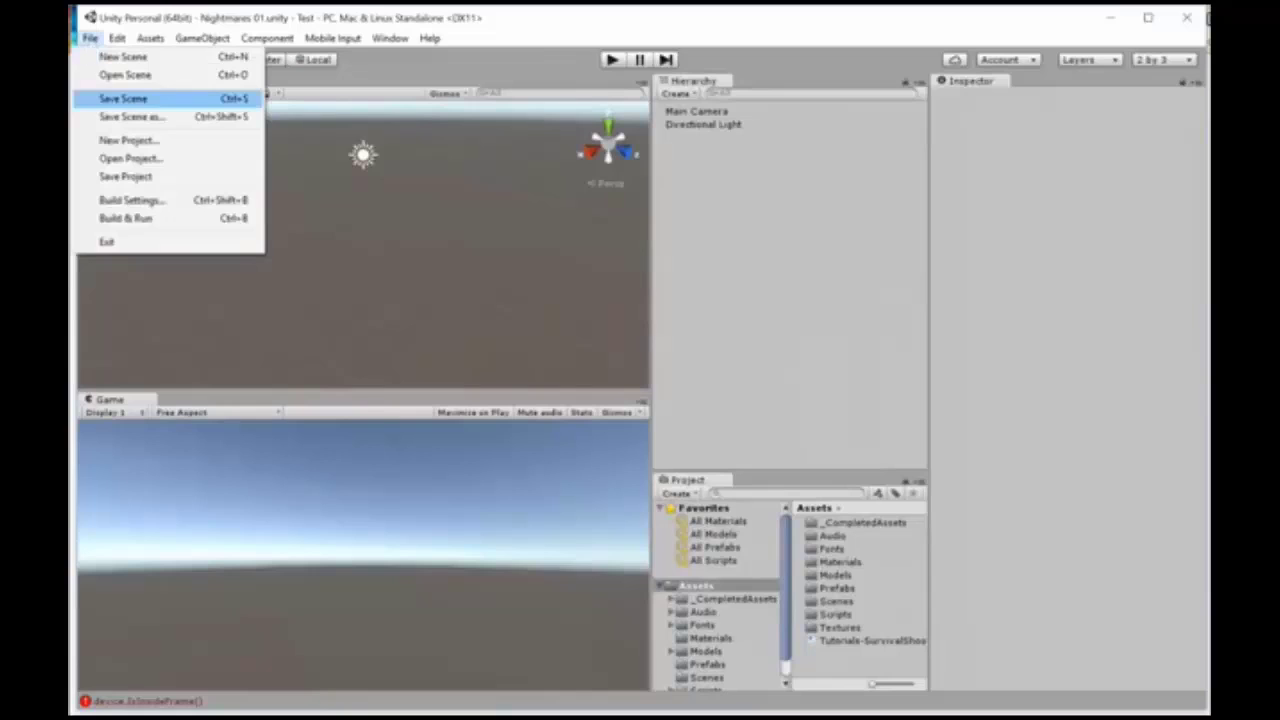
left_click(117, 98)
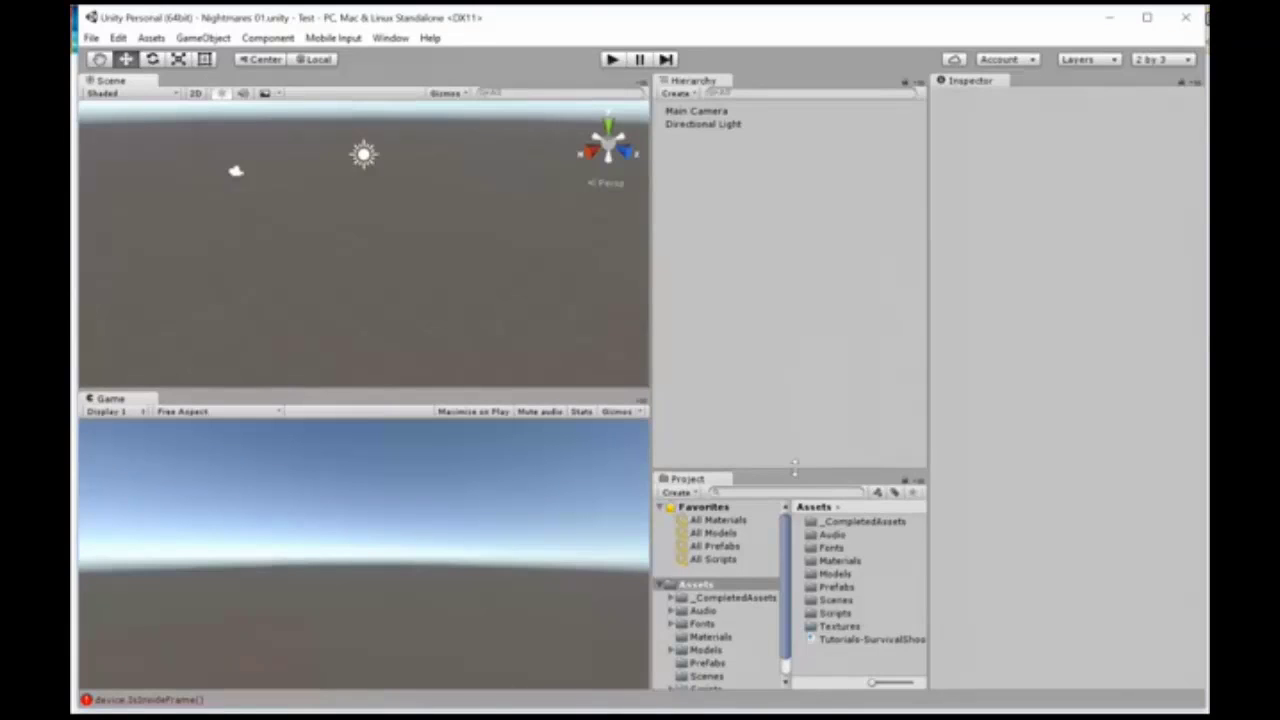
left_click_drag(797, 476, 797, 438)
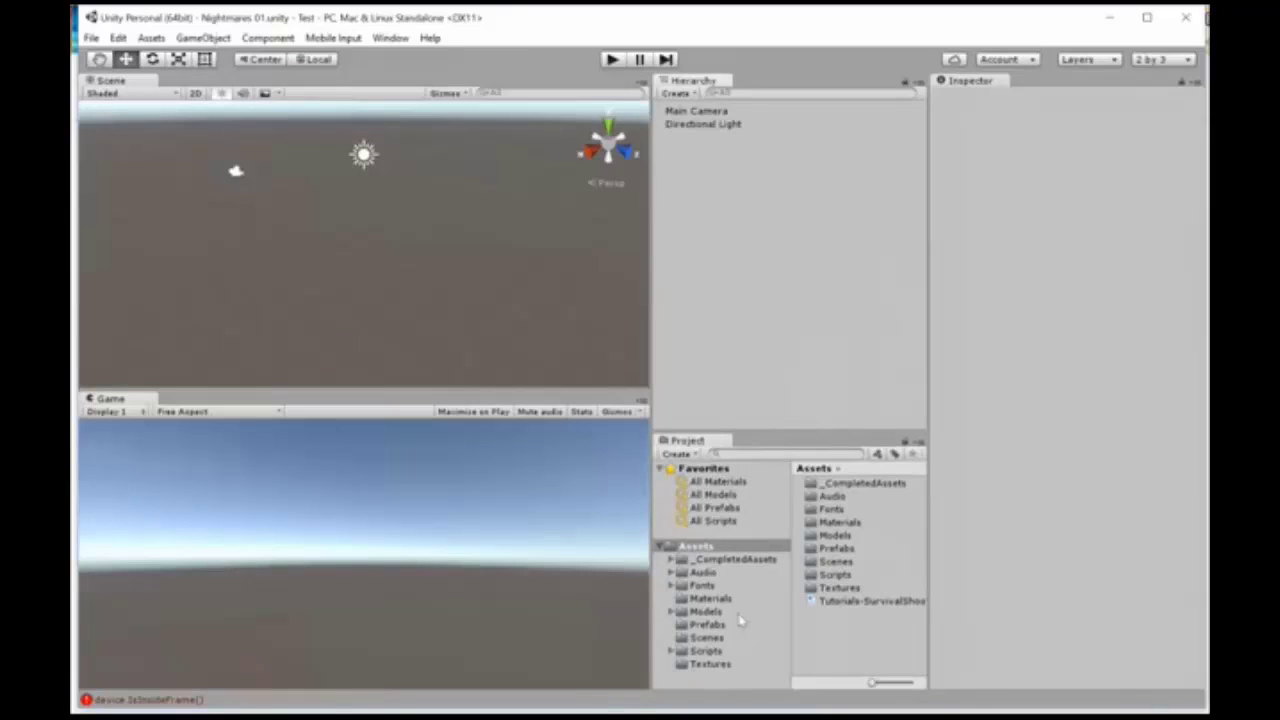
Step: Add the Environment prefab from the Prefabs folder to the scene hierarchy
left_click(704, 626)
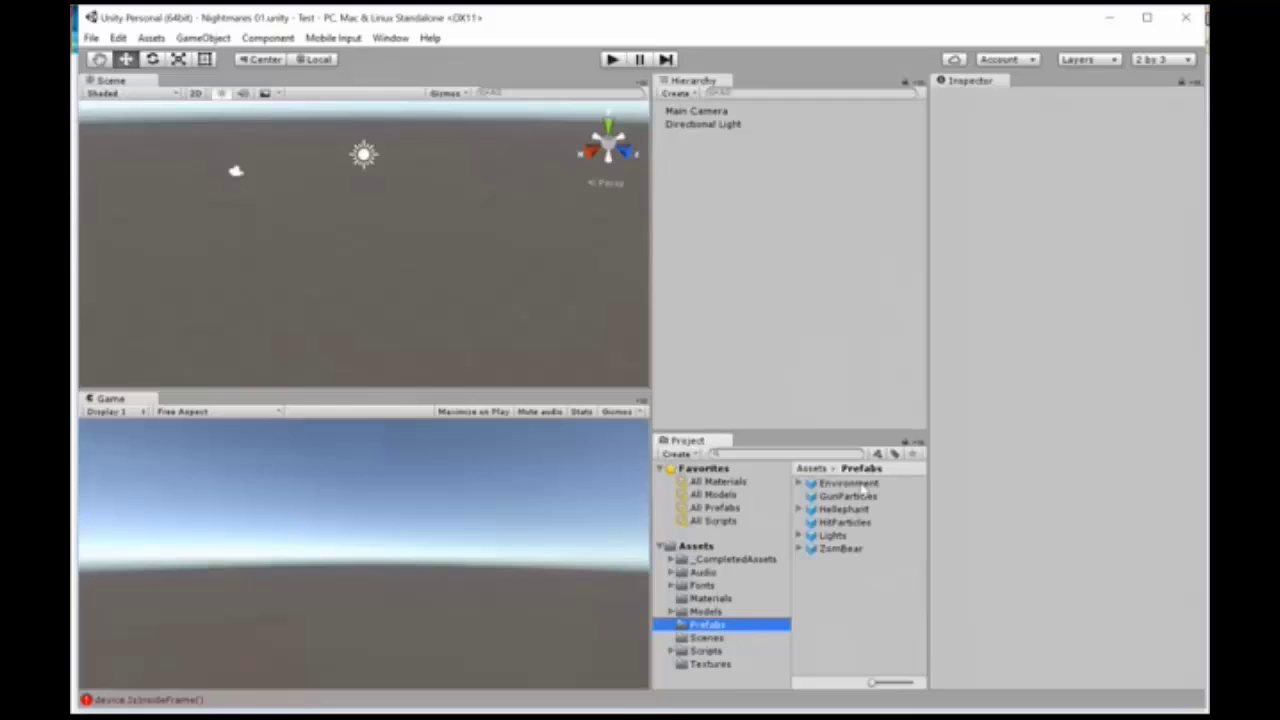
left_click_drag(862, 487, 768, 280)
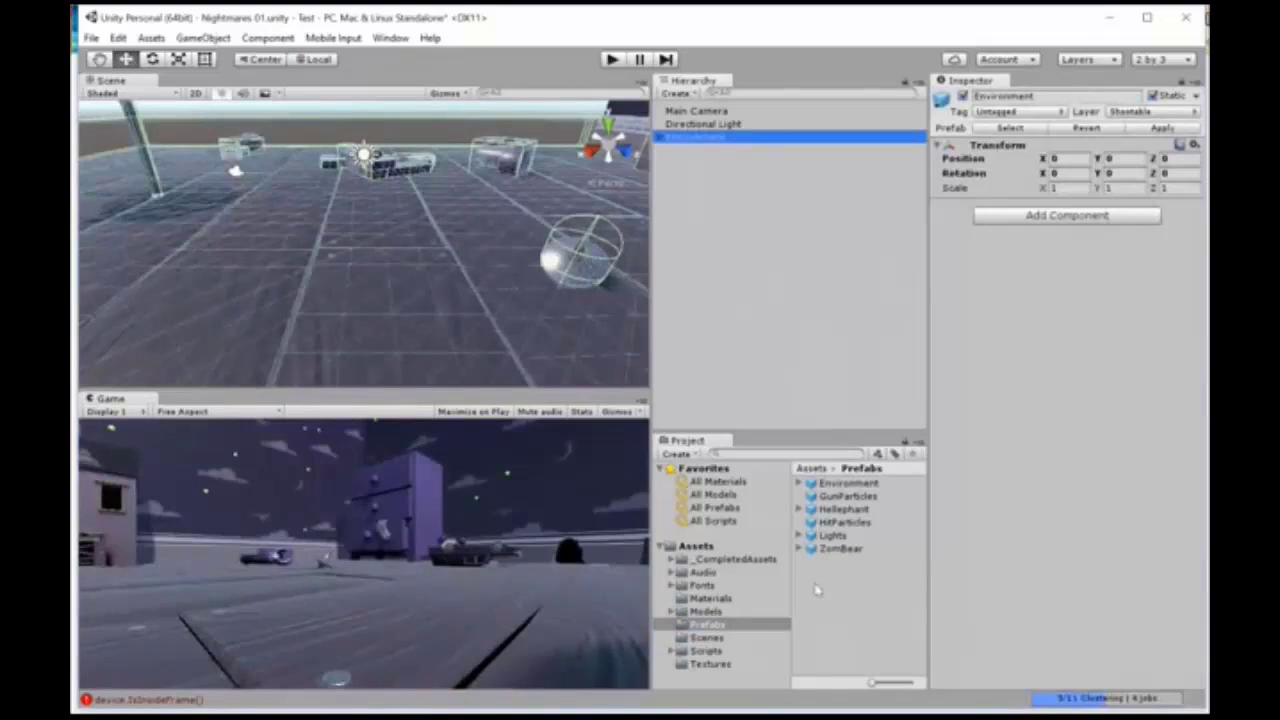
left_click(866, 485)
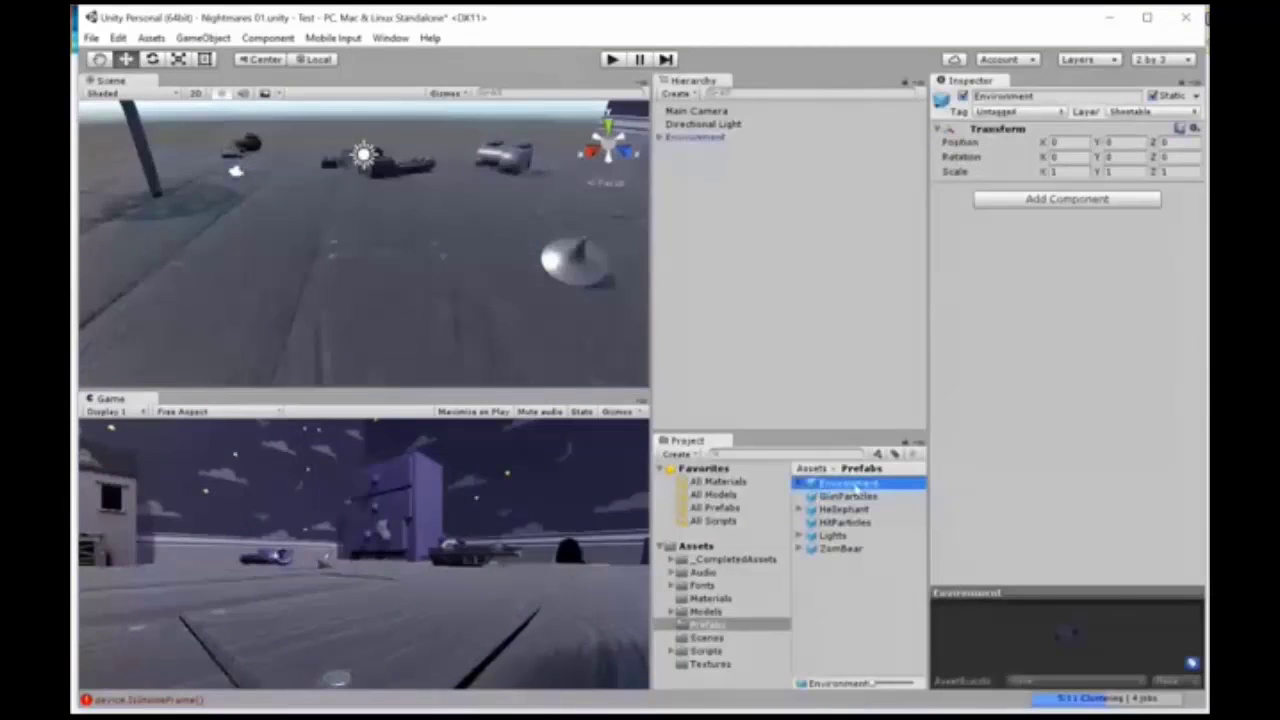
left_click_drag(855, 488, 752, 262)
Step: Add the Lights prefab to the scene hierarchy and select it there after checking the Environment object
left_click(836, 538)
left_click_drag(836, 538, 769, 324)
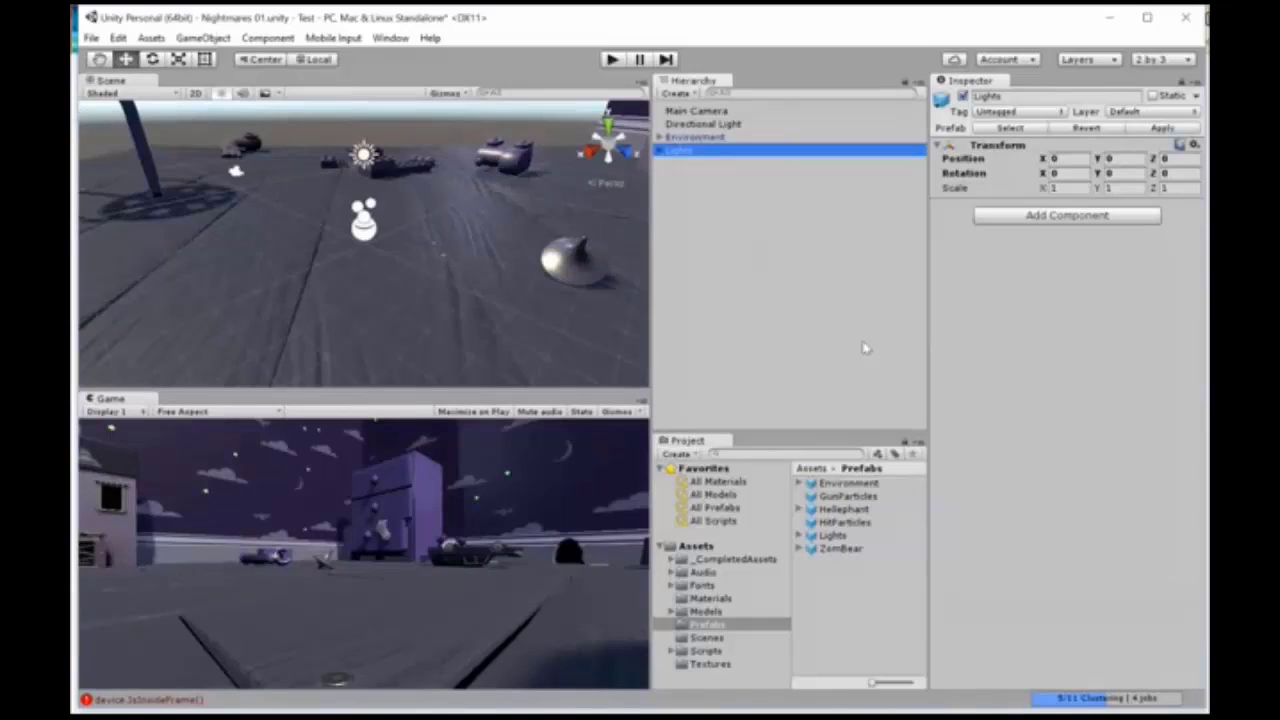
left_click_drag(713, 151, 715, 145)
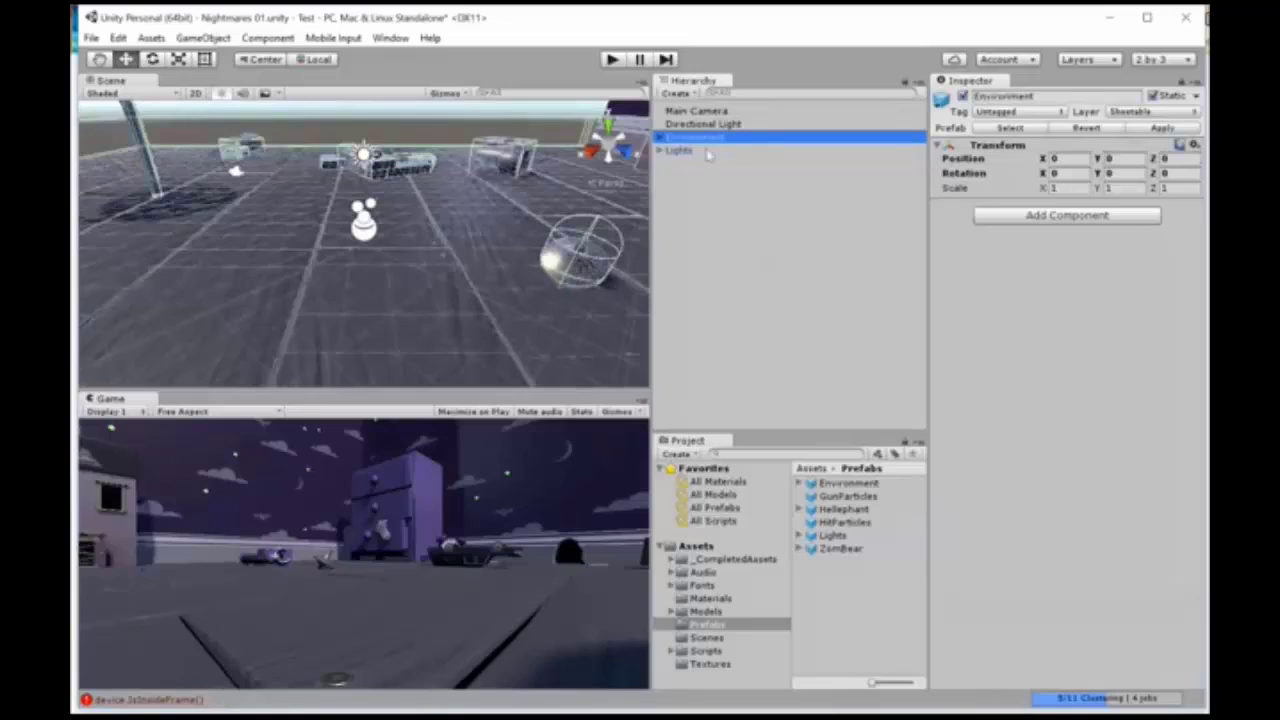
left_click(707, 151)
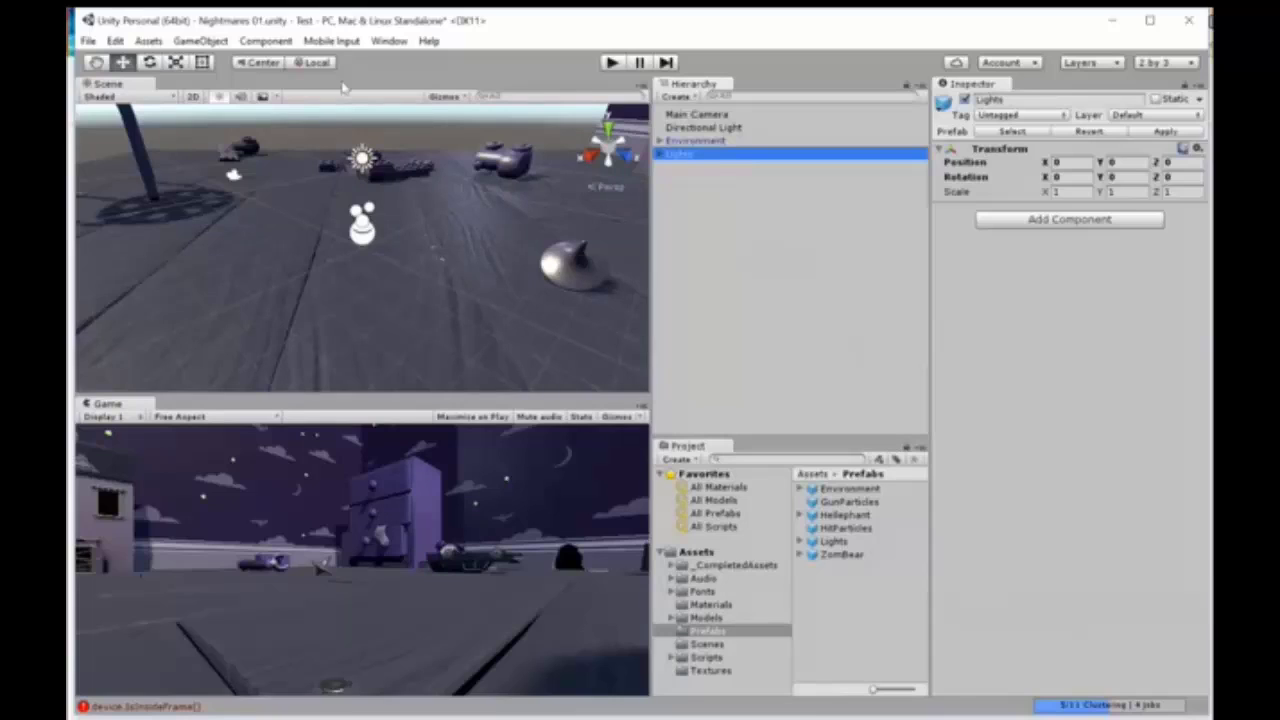
Step: Create a 3D Quad object in the scene
left_click(201, 41)
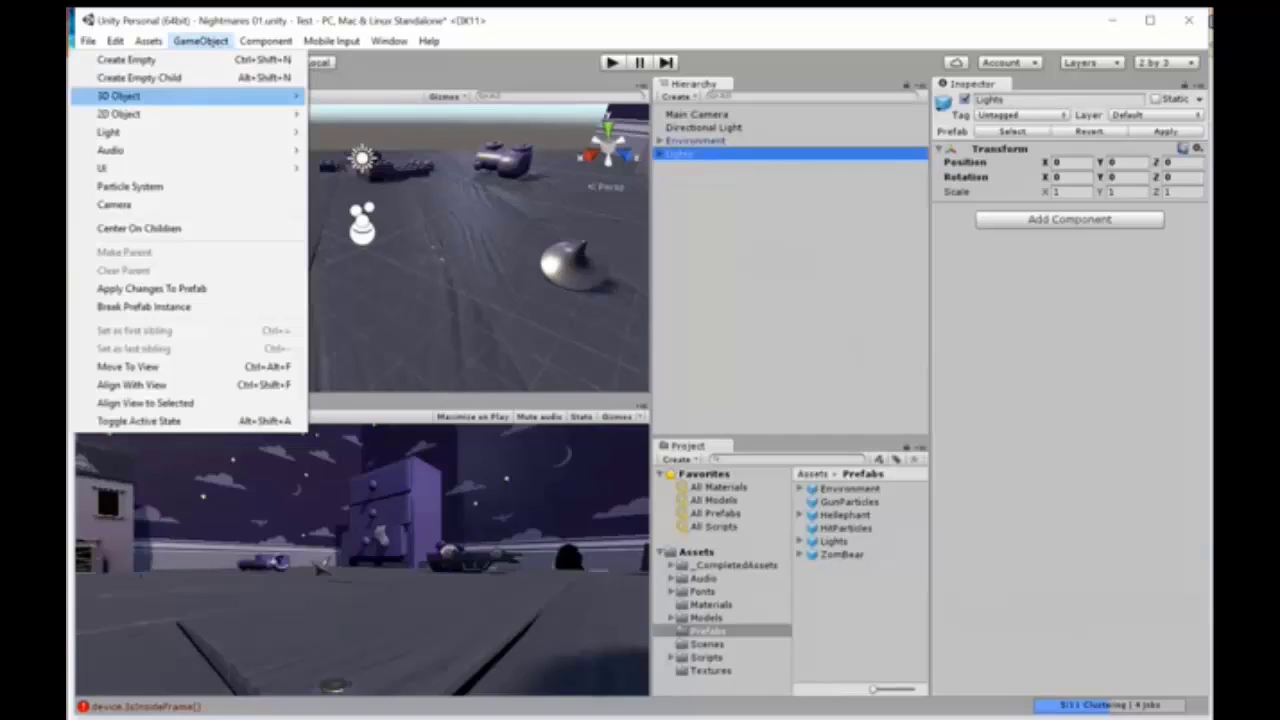
mouse_move(150, 95)
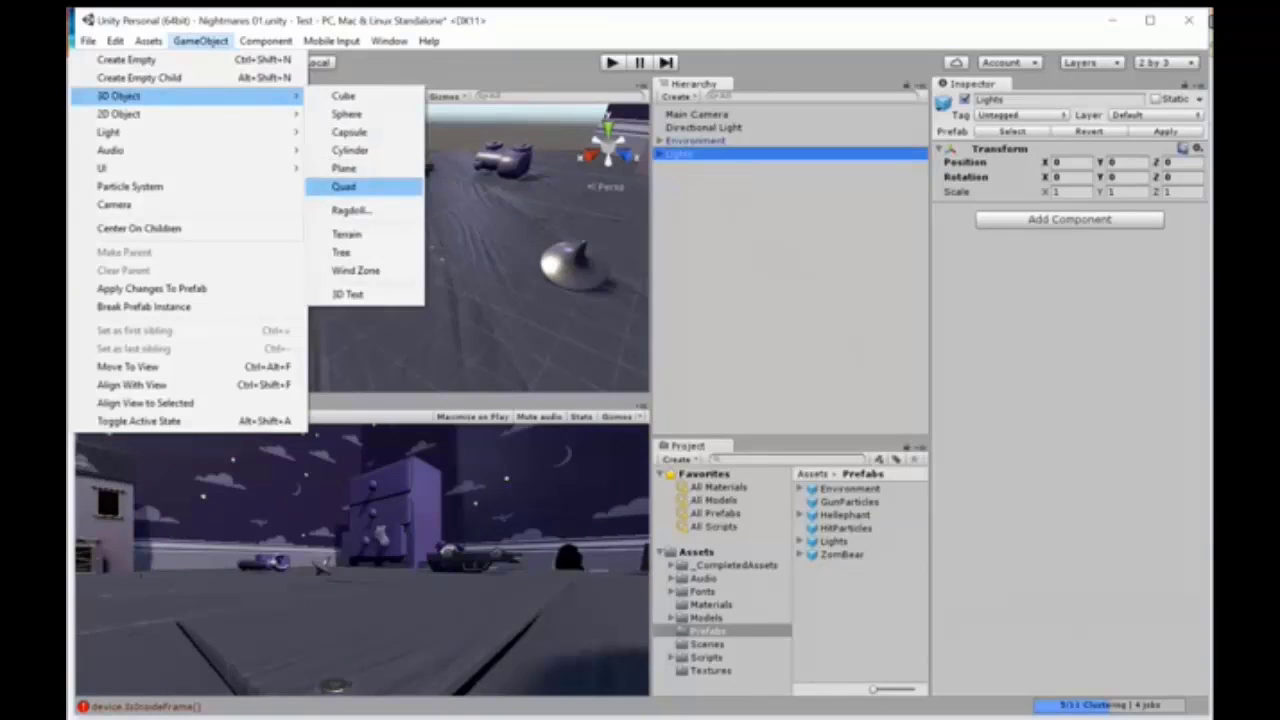
left_click(343, 186)
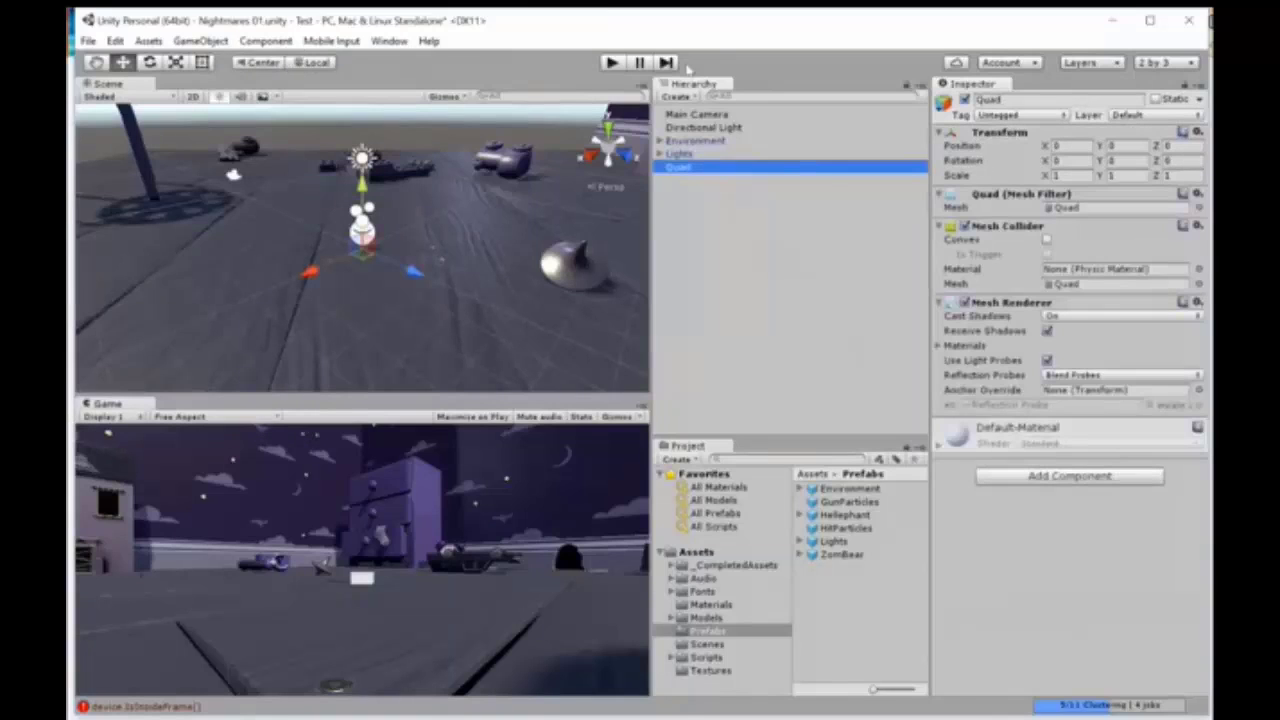
left_click(693, 97)
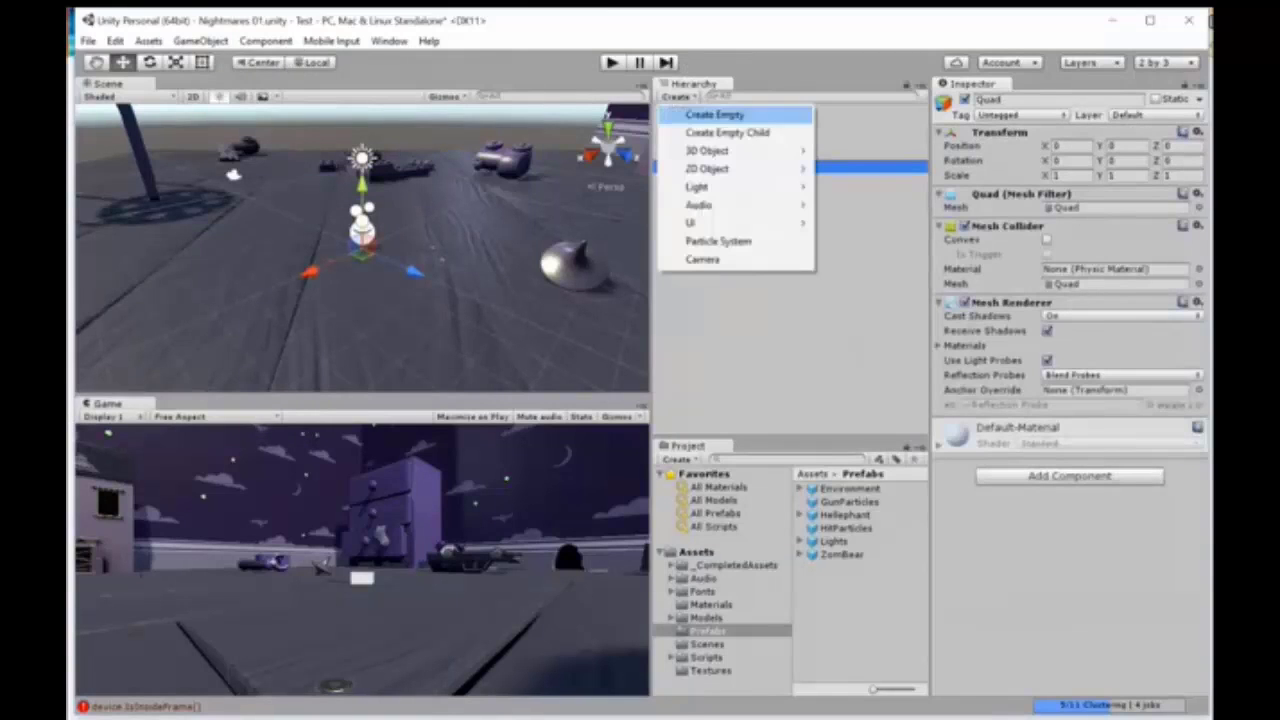
mouse_move(720, 150)
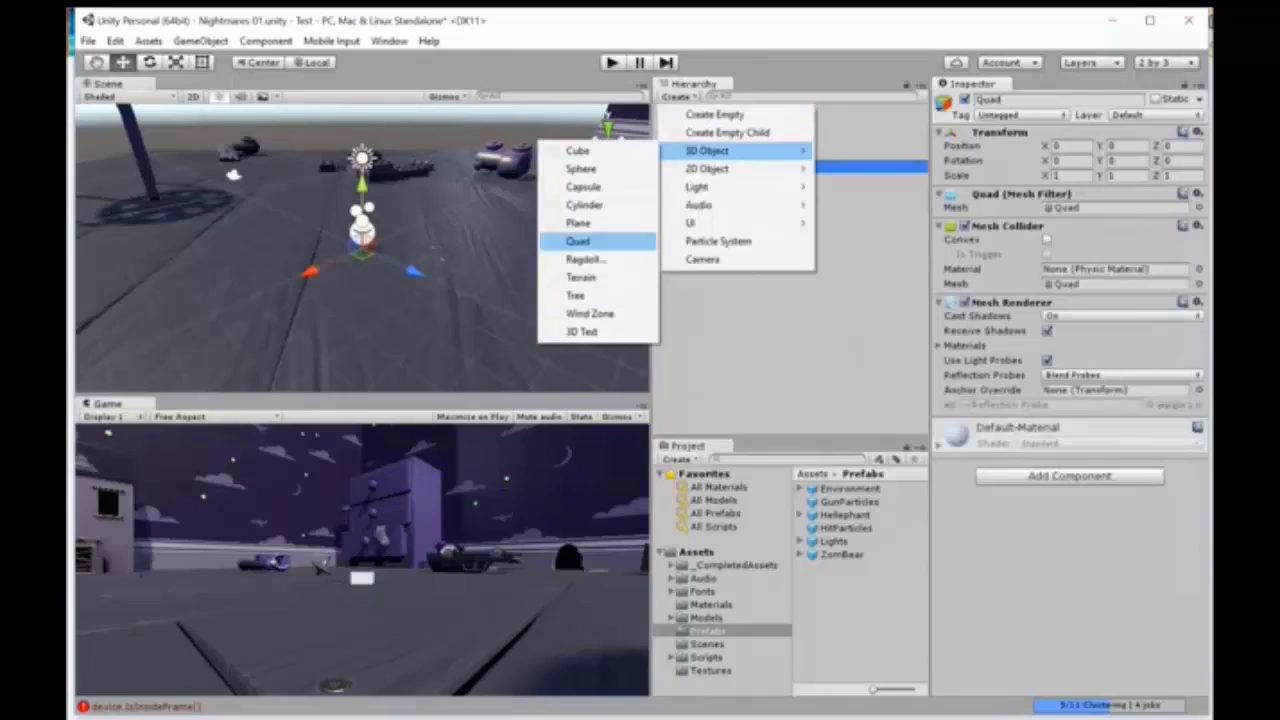
left_click(873, 376)
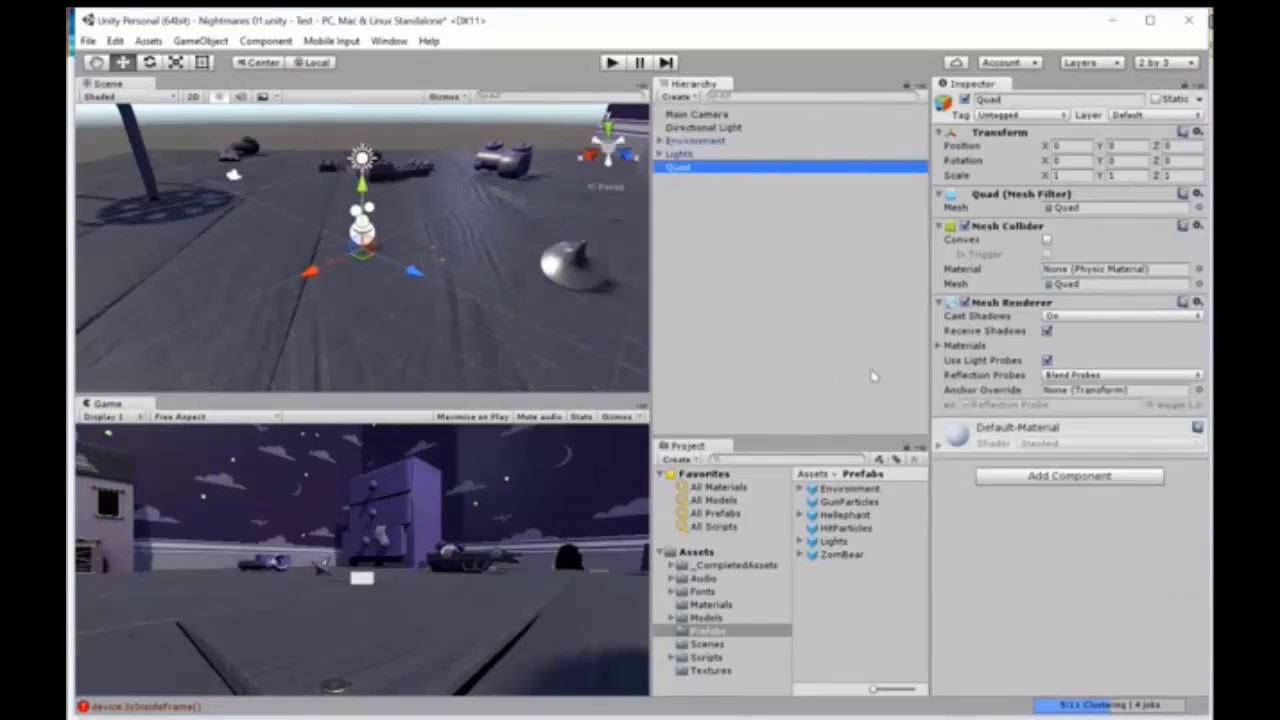
Step: Rename the Quad object as Floor
left_click(802, 329)
left_click(678, 166)
left_click(1010, 100)
left_click_drag(1012, 104, 946, 105)
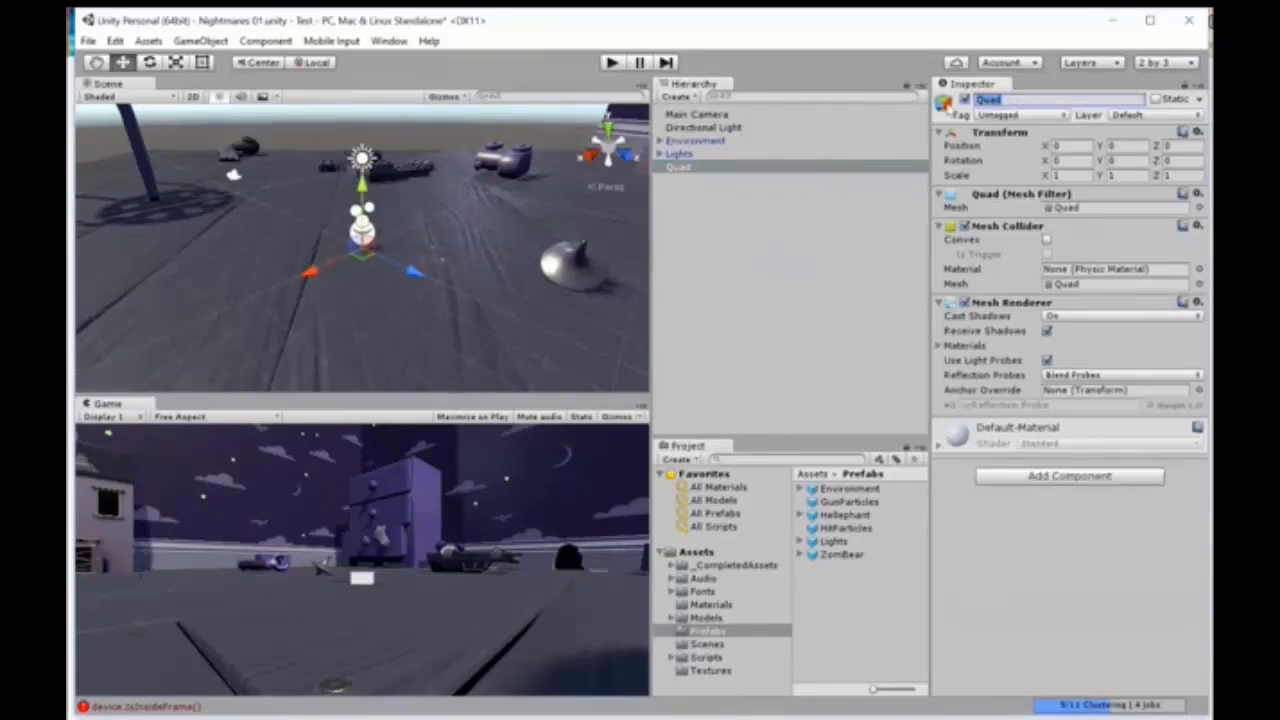
type("Floor")
Step: Set the Floor object's X rotation to 90 and its X and Y scale to 100
left_click(1064, 160)
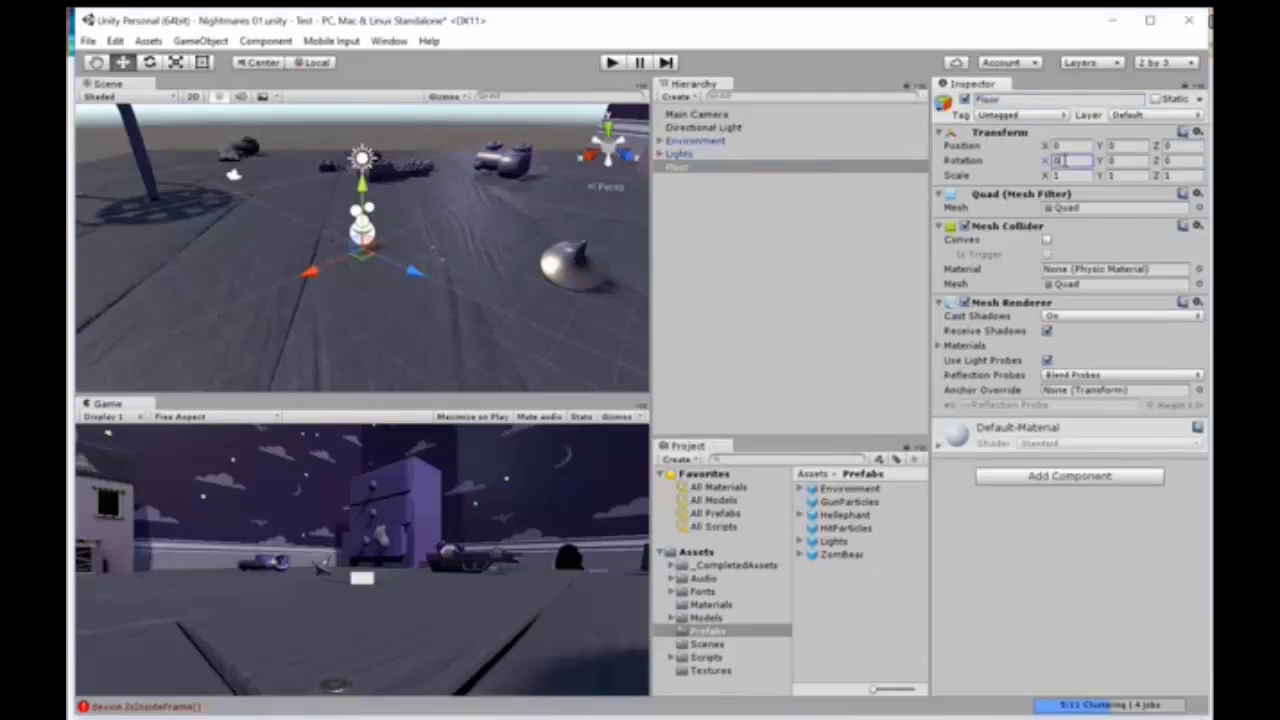
left_click_drag(1065, 160, 1031, 162)
type("90")
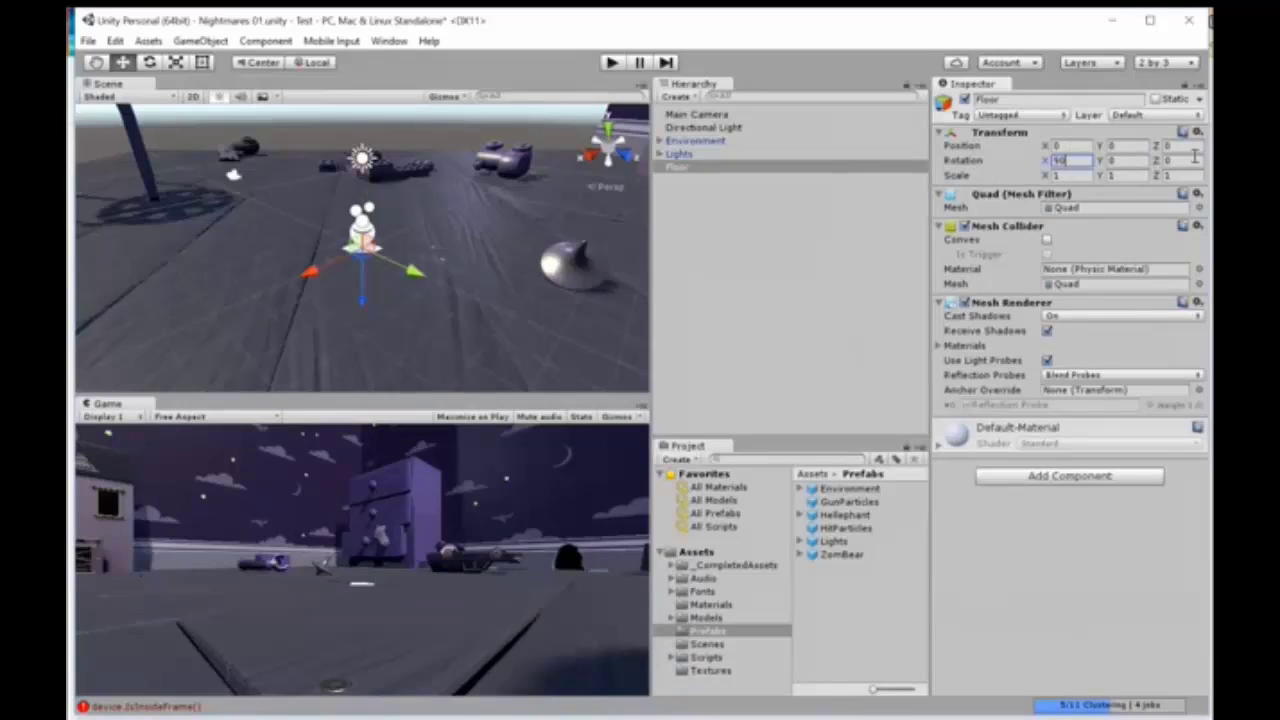
left_click(1083, 176)
type("100")
key("Return")
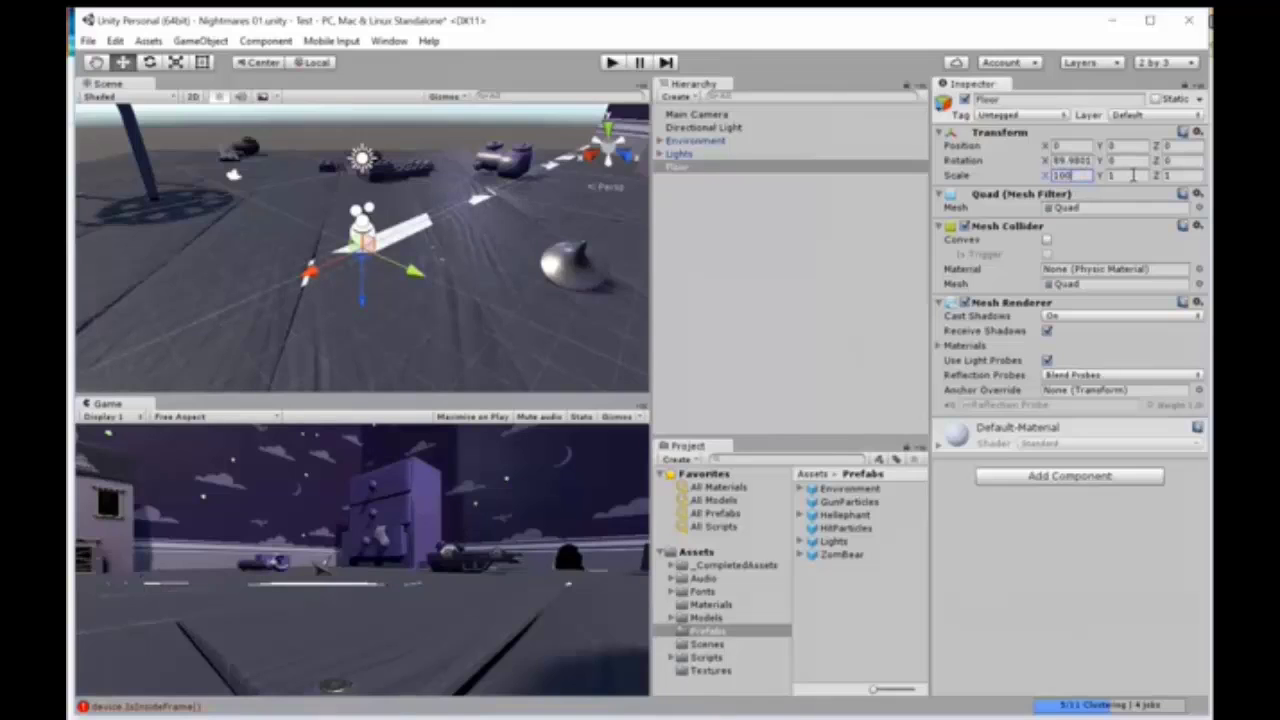
left_click(1133, 175)
type("100")
key("Tab")
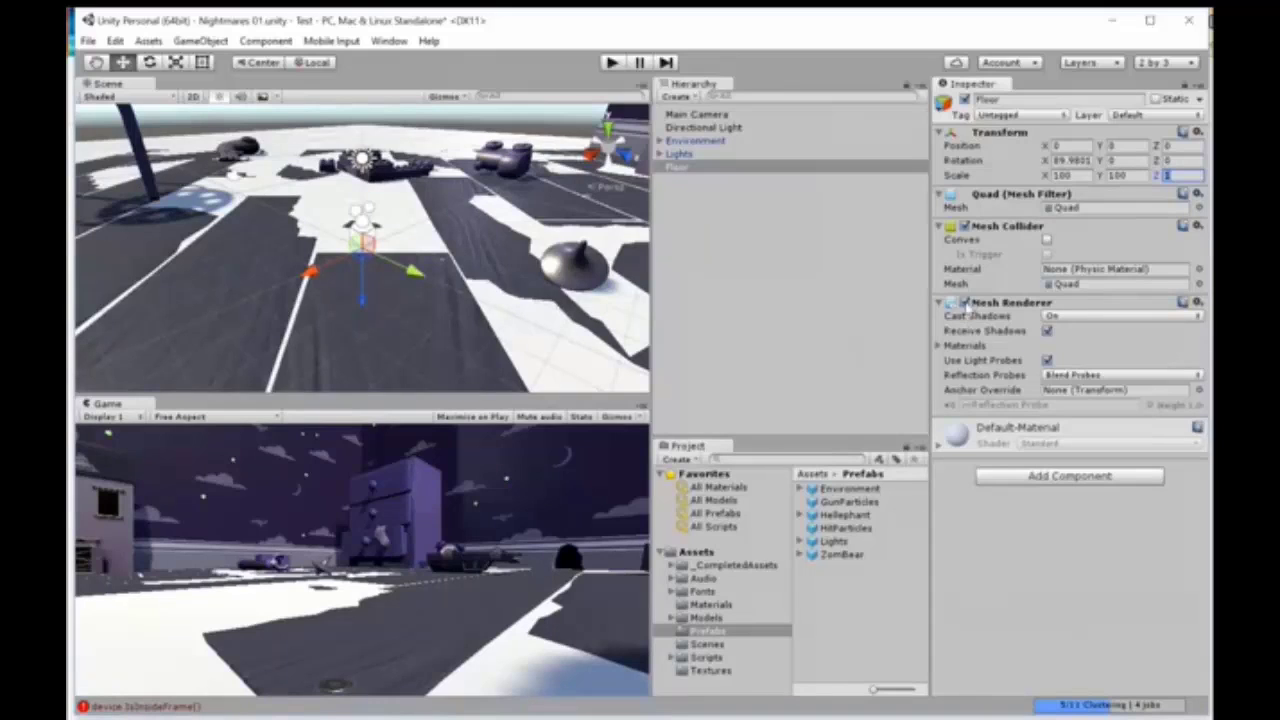
Step: Disable the Floor object's Mesh Renderer and assign the object to the Floor layer
left_click(965, 303)
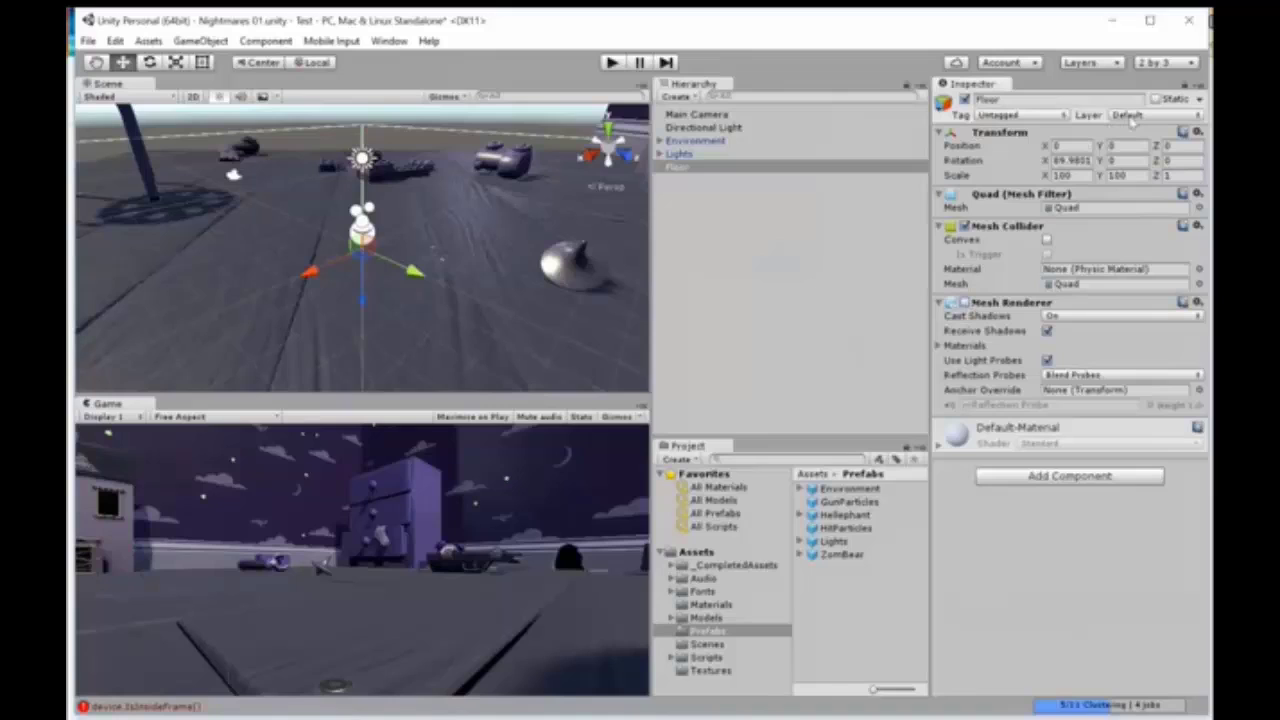
left_click(1154, 117)
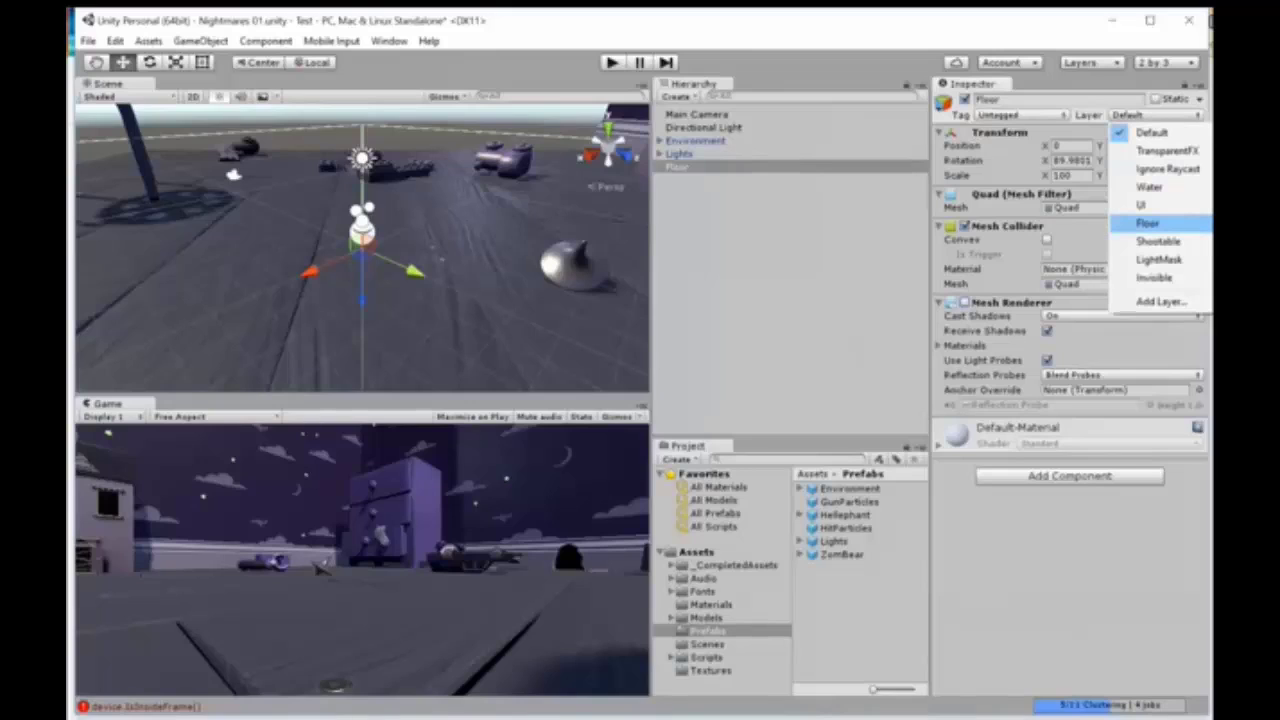
left_click(1145, 223)
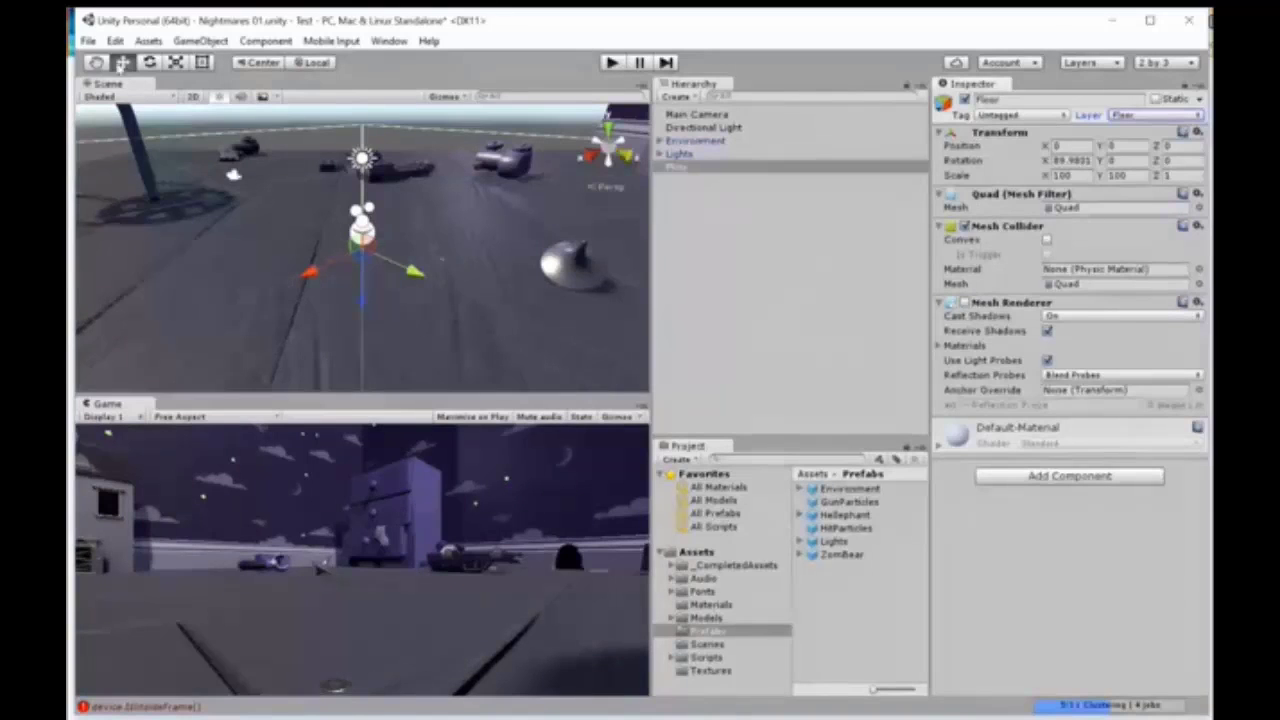
Step: Create an empty game object in the scene
left_click(219, 44)
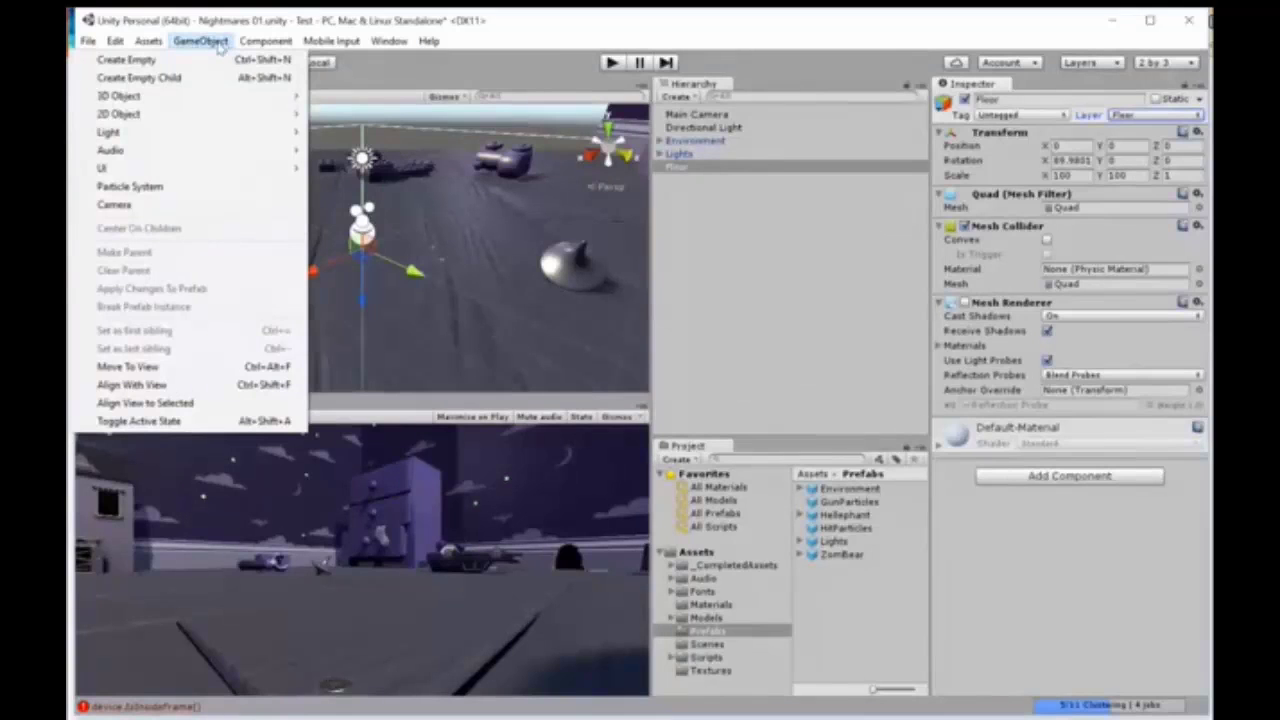
left_click(190, 60)
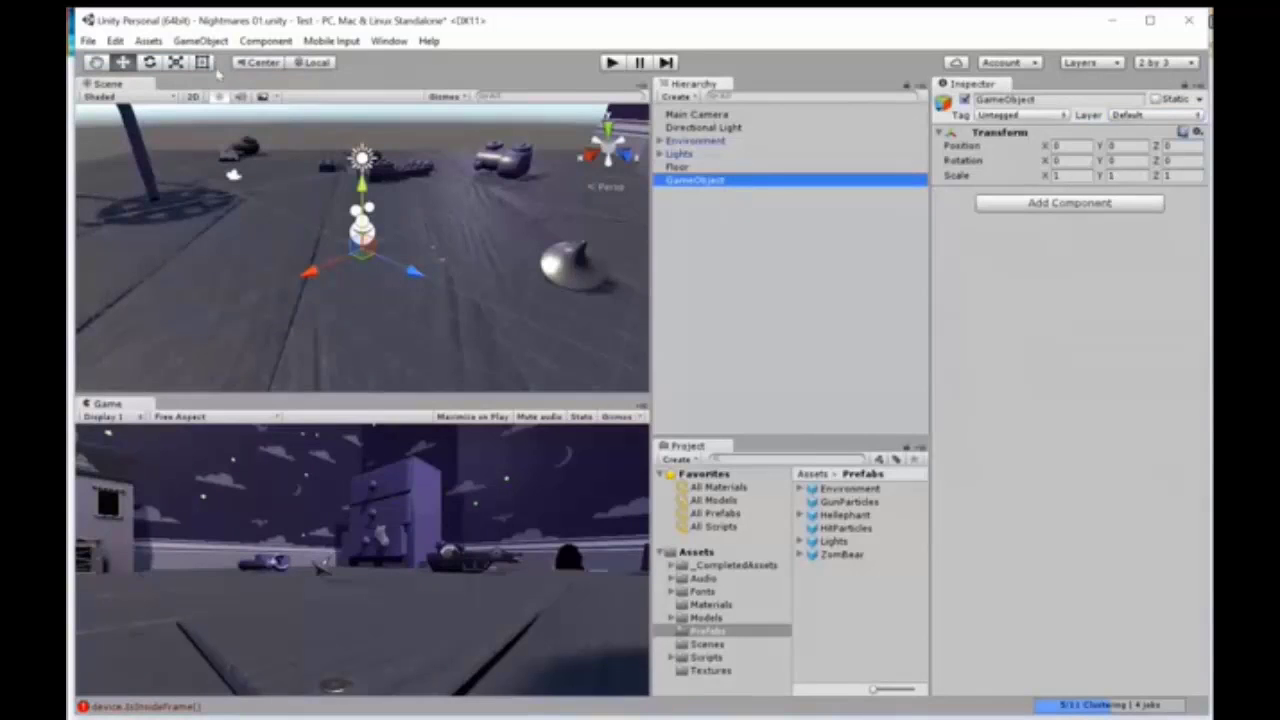
left_click(201, 41)
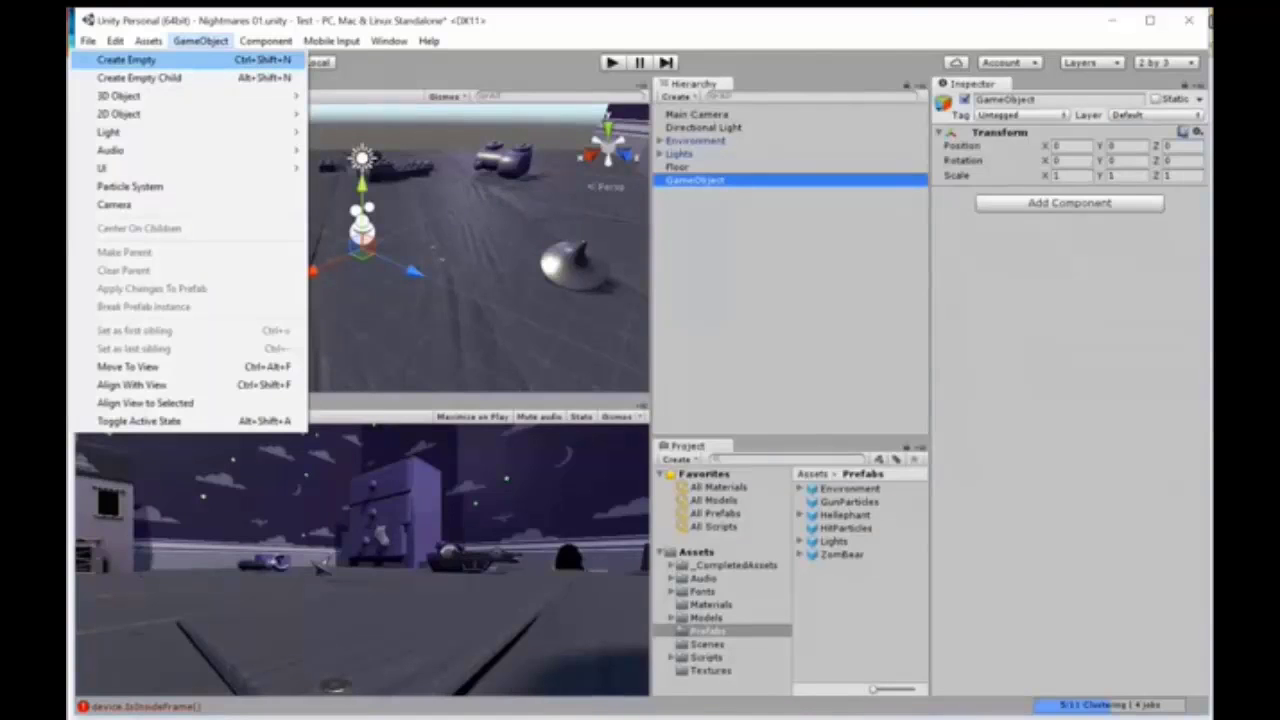
left_click(180, 60)
key("Delete")
Step: Rename the empty game object as BackgroundMusic
left_click(711, 182)
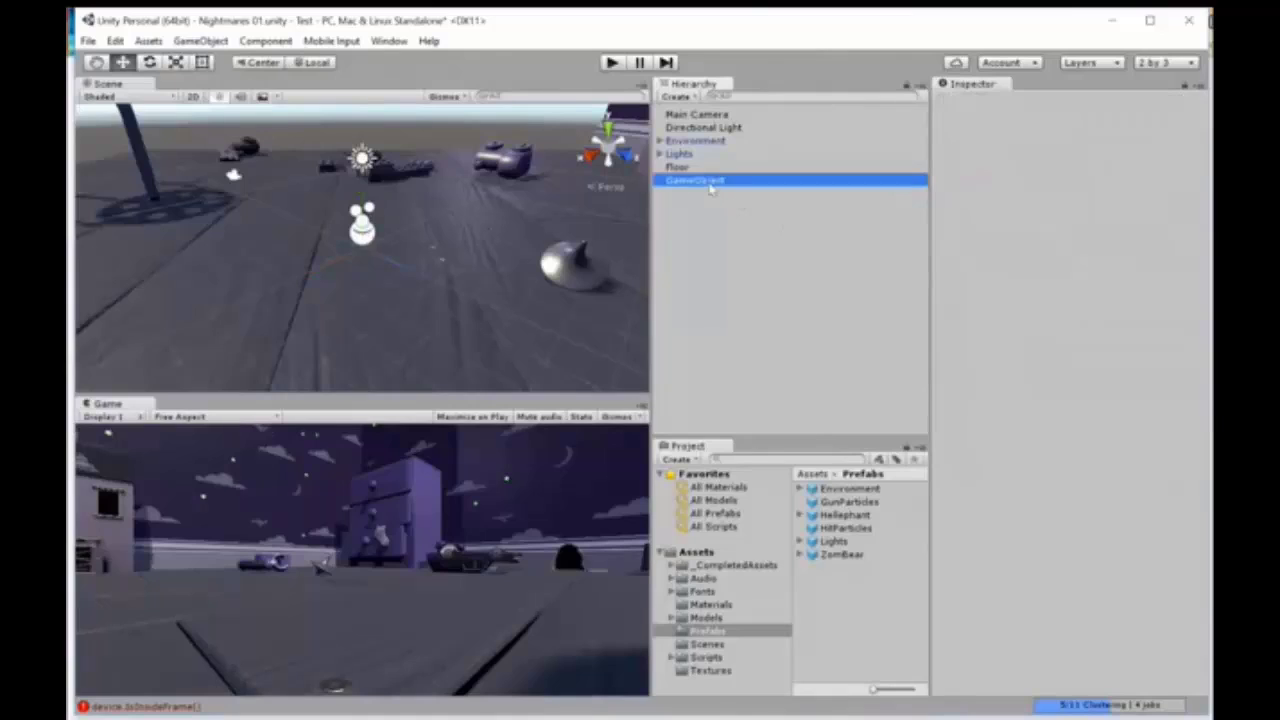
left_click(1064, 99)
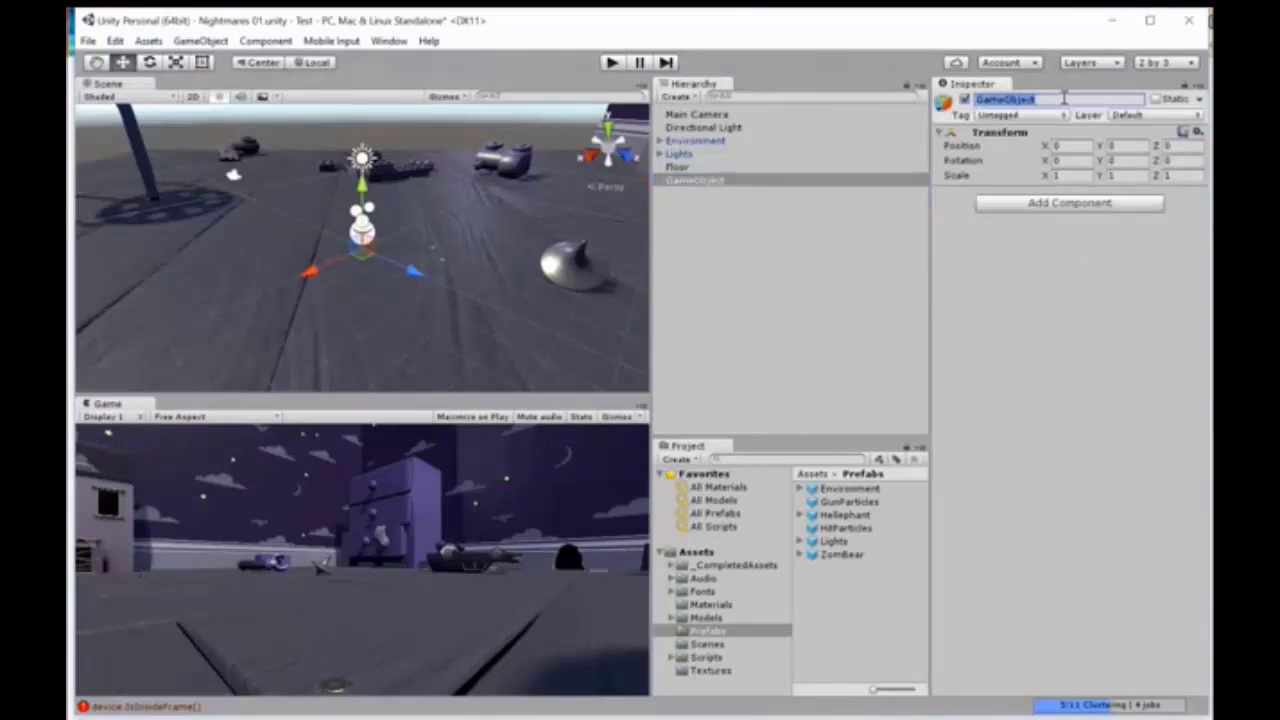
type("BackgroundMusic")
key("Return")
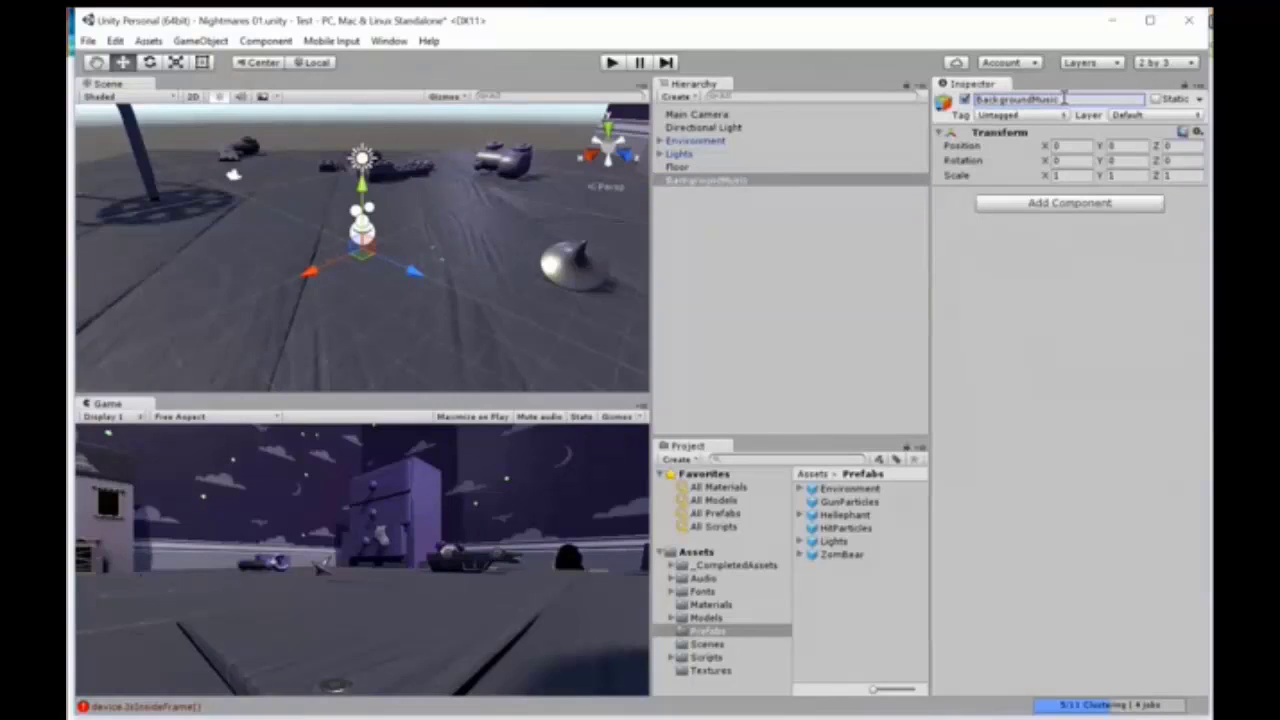
Step: Add an Audio Source component to the BackgroundMusic object
left_click(1072, 203)
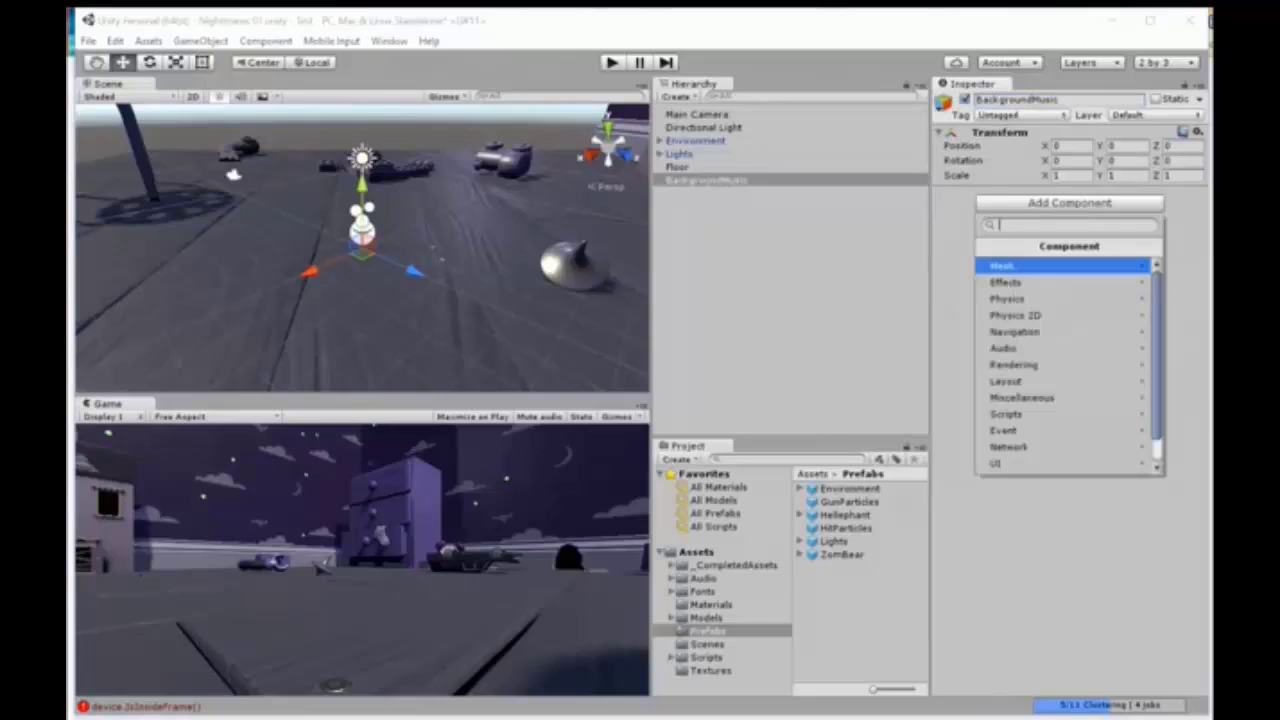
key("Down")
key("Down")
key("Down")
key("Down")
key("Down")
key("Return")
key("Down")
key("Down")
key("Down")
key("Down")
key("Down")
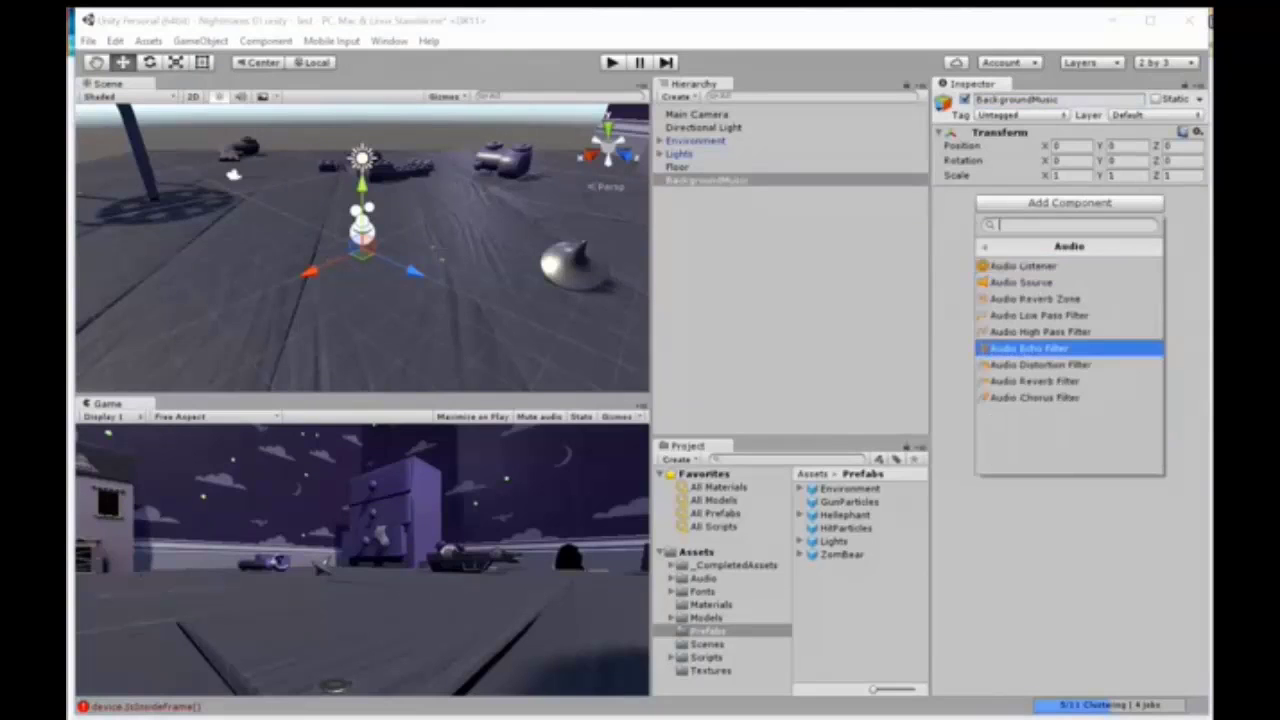
key("Up")
key("Up")
key("Up")
key("Up")
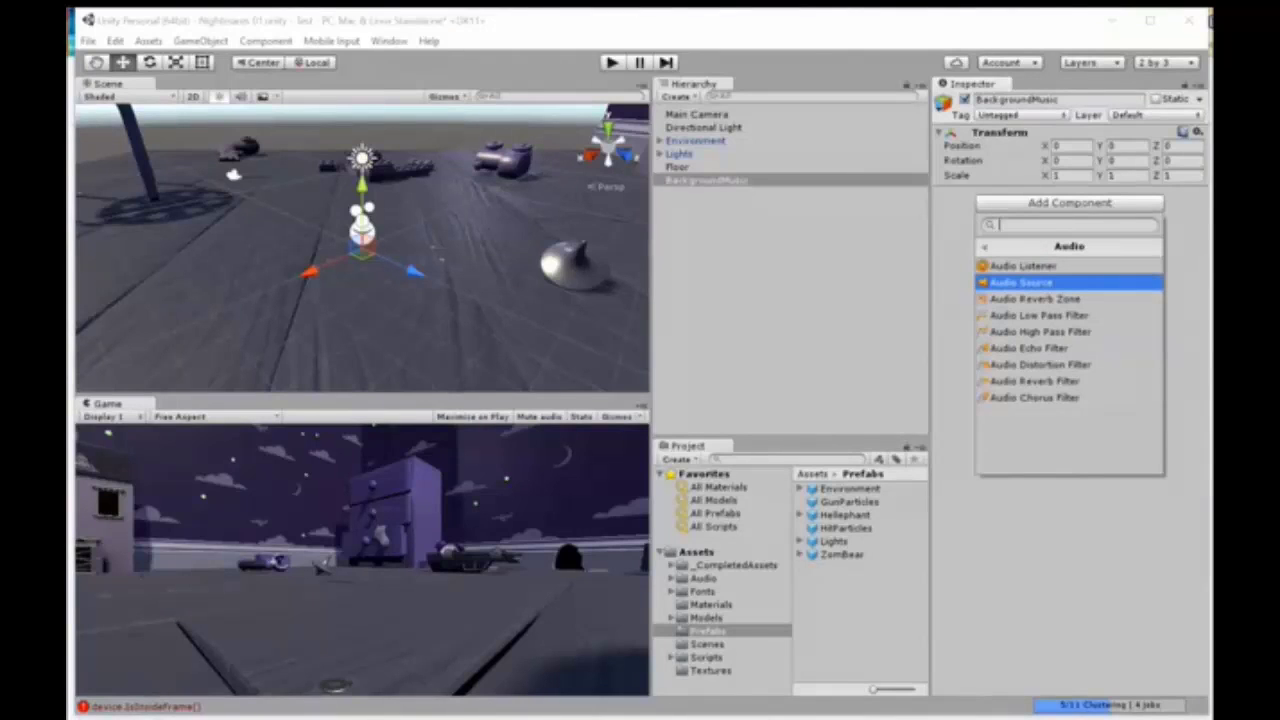
key("Return")
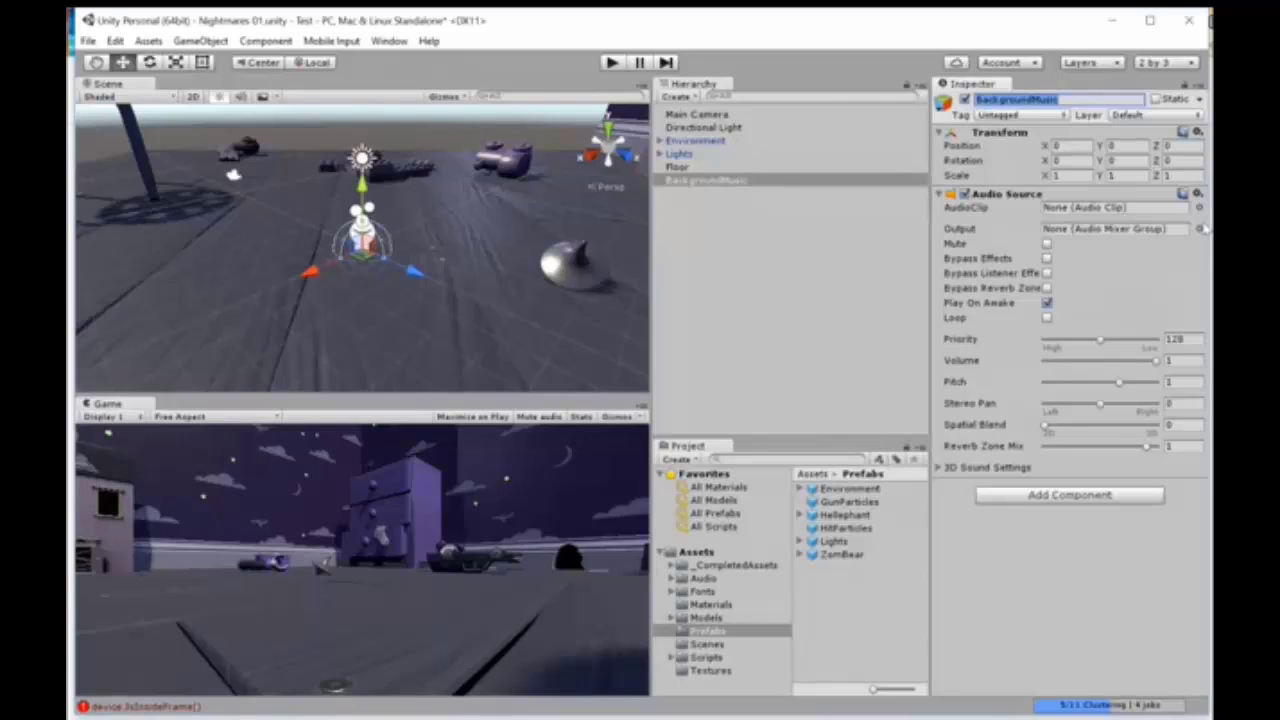
Step: Assign the Background Music audio clip to the BackgroundMusic object's Audio Source
left_click(1199, 208)
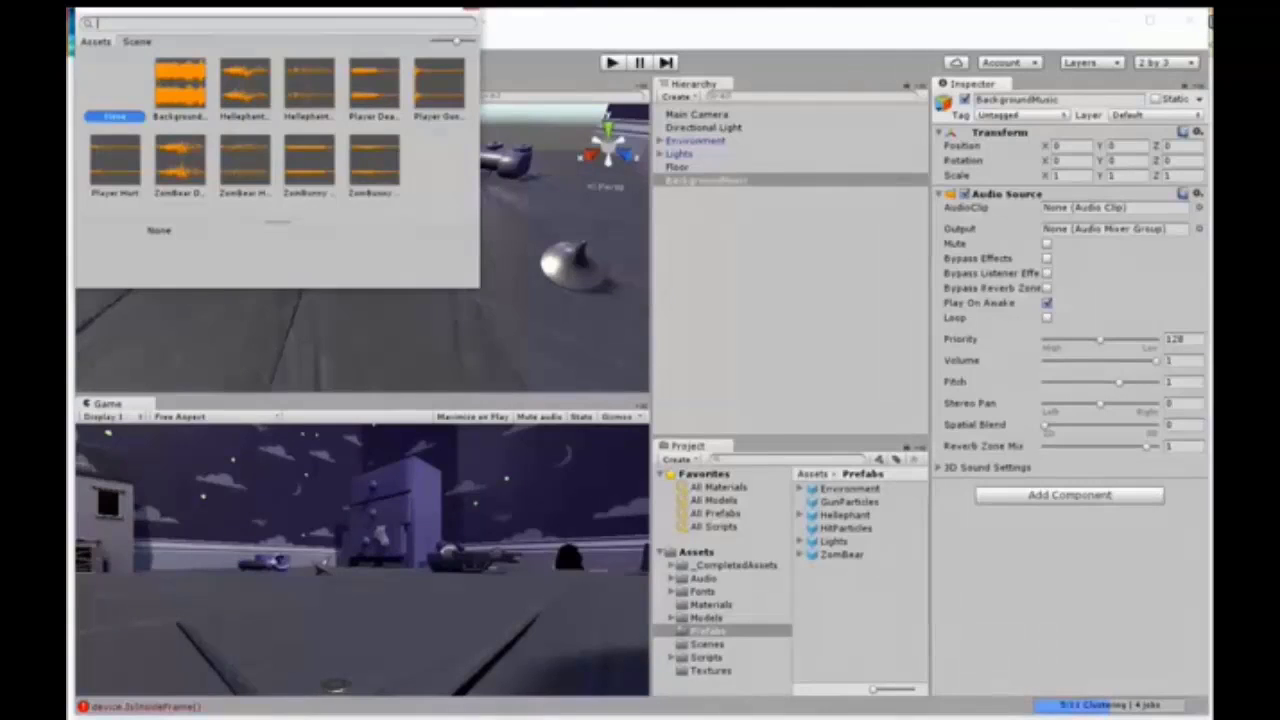
left_click_drag(300, 3, 394, 142)
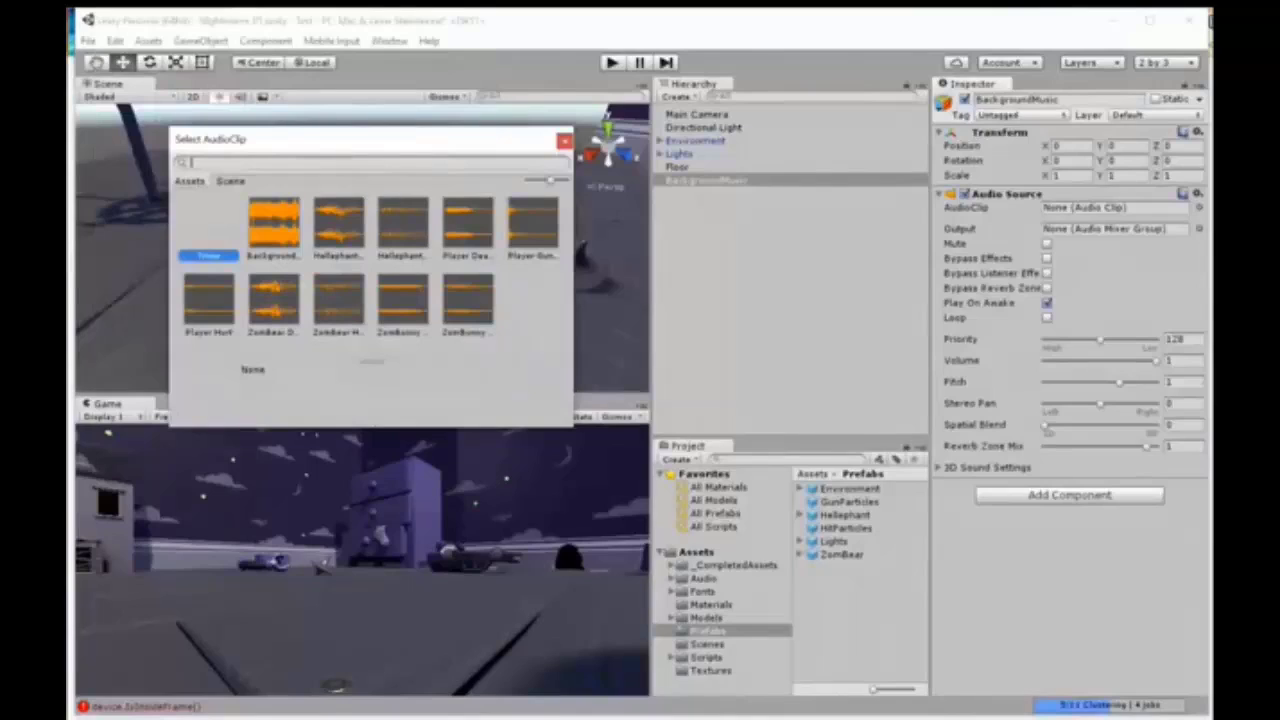
left_click(273, 224)
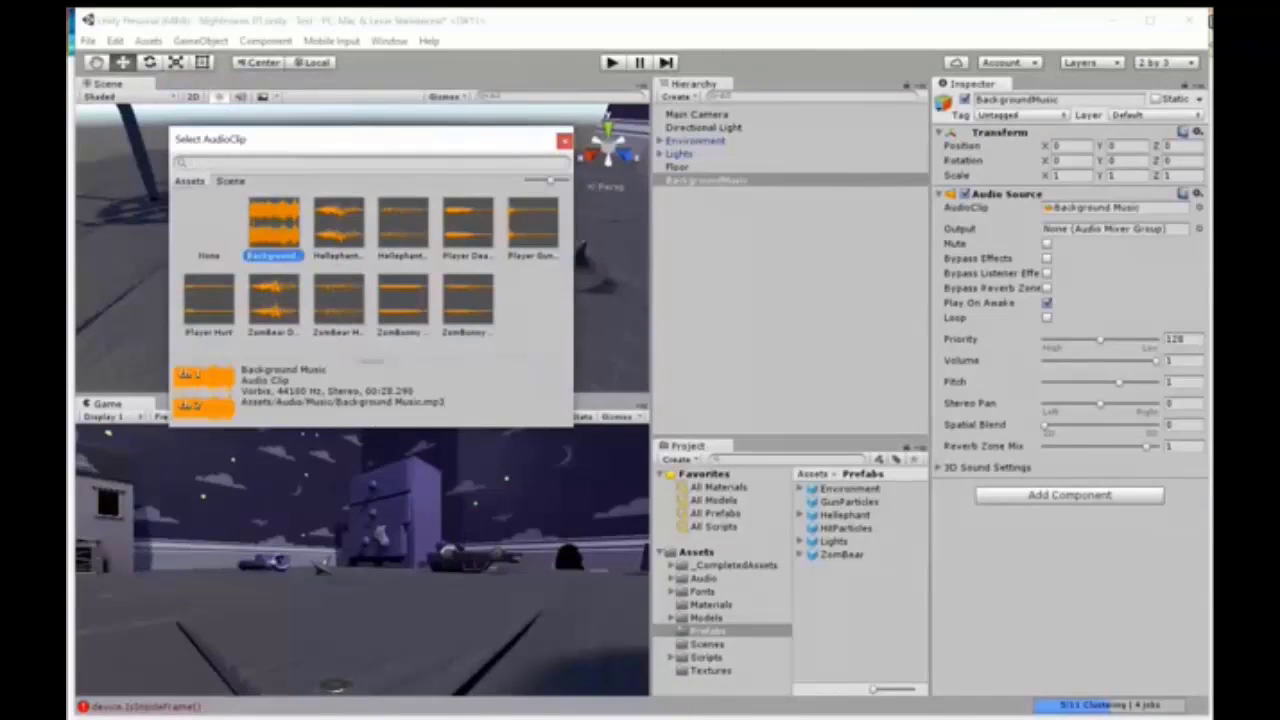
double_click(273, 224)
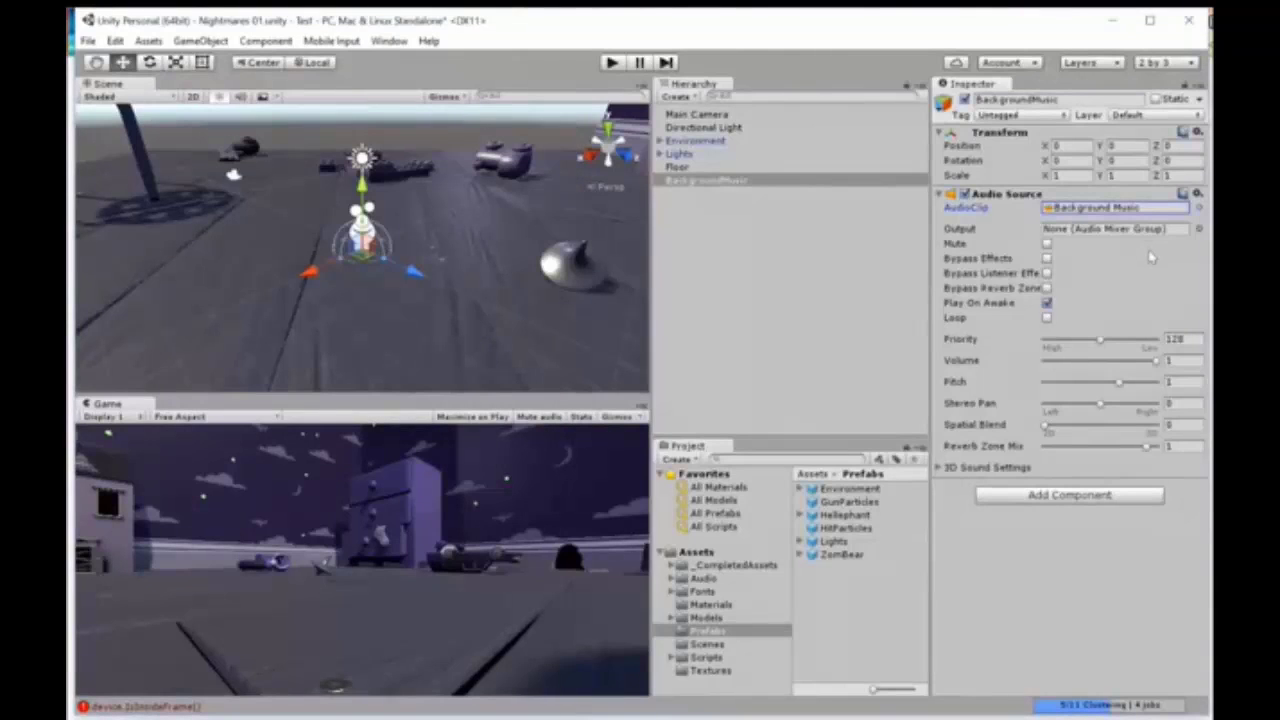
Step: Enable looping on the BackgroundMusic object's Audio Source and set its volume to 0.1
left_click(1046, 318)
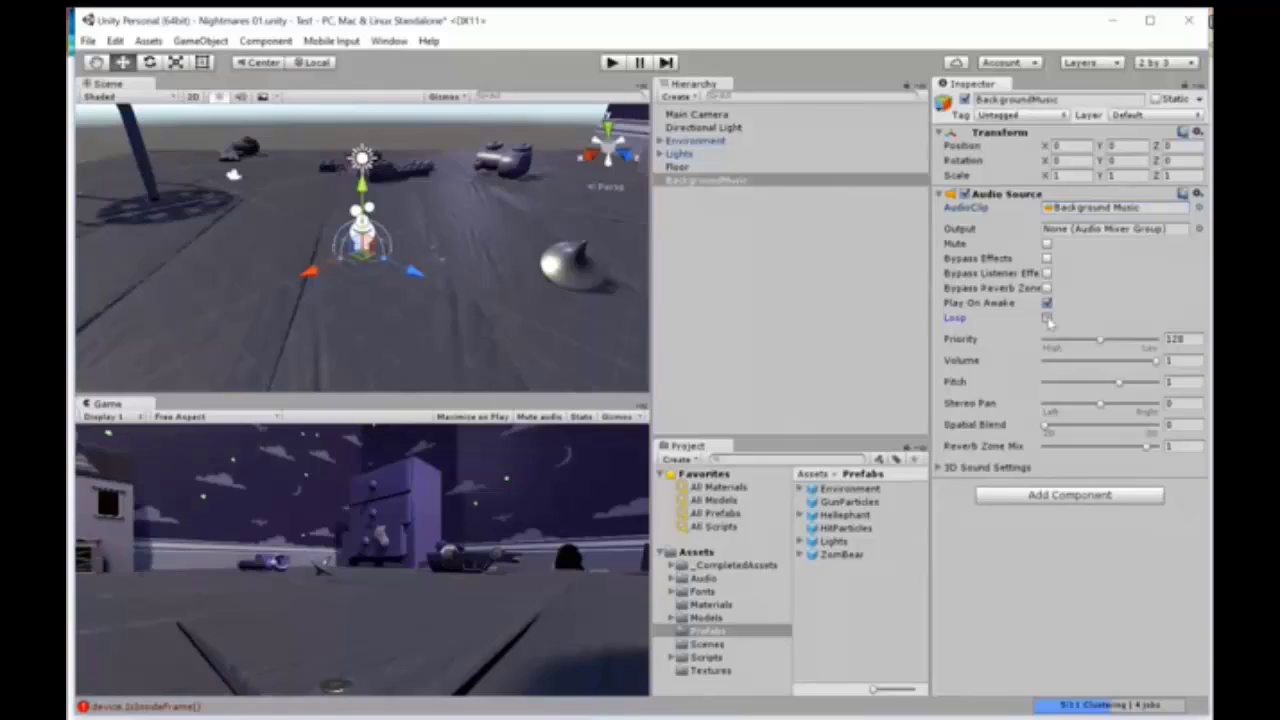
left_click(1047, 319)
left_click(1167, 361)
type("0.1")
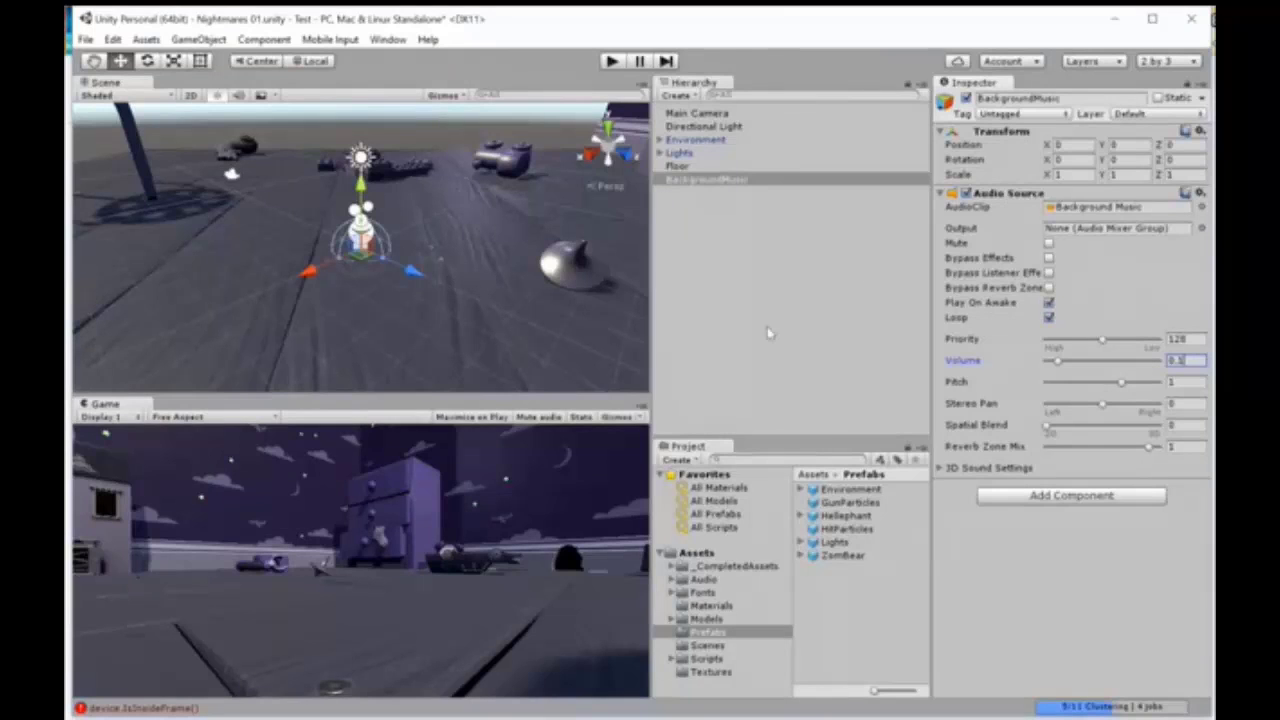
Step: Add the Player model from the Models Characters folder to the scene hierarchy and tag it as Player
left_click(707, 619)
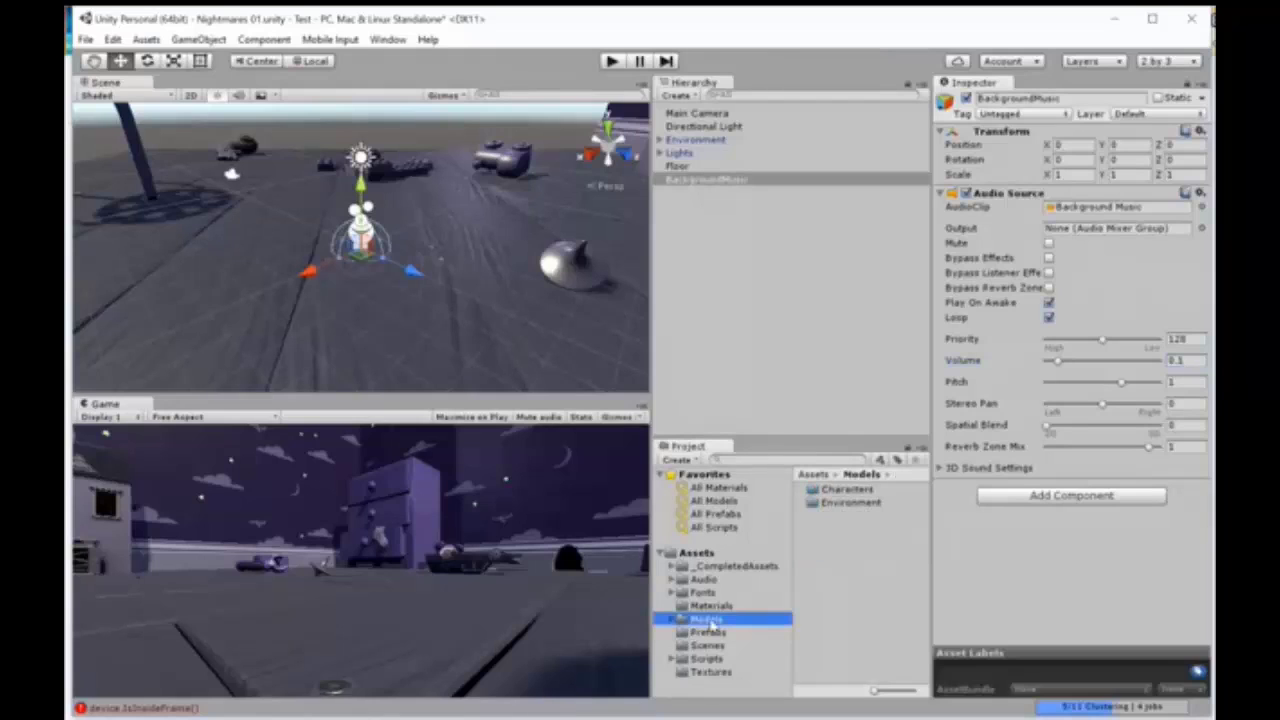
left_click(810, 489)
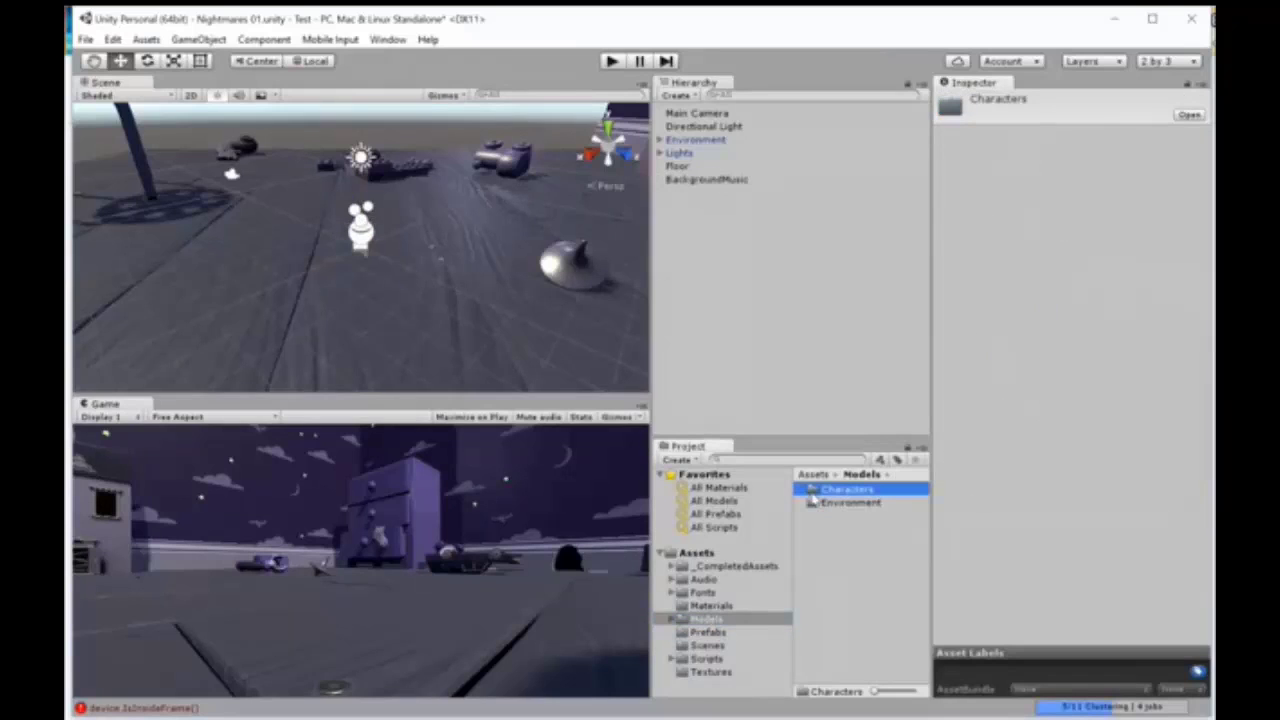
double_click(813, 494)
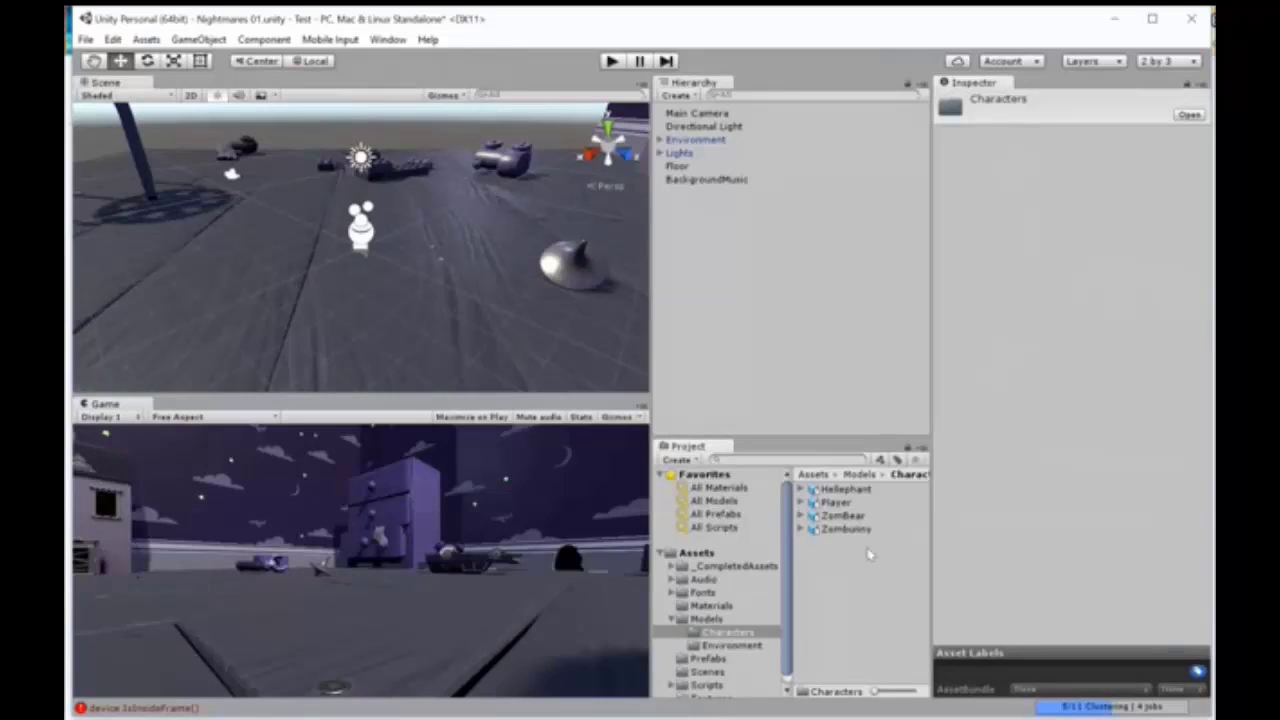
left_click(836, 503)
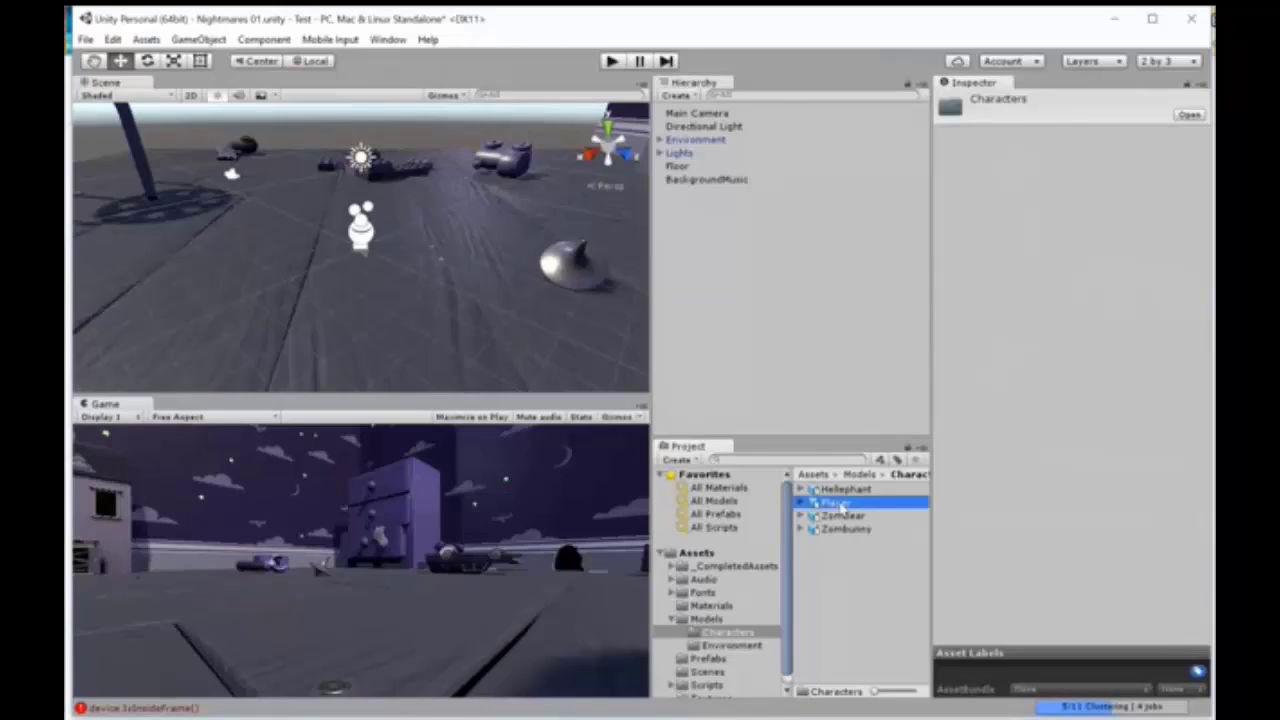
left_click_drag(840, 508, 780, 257)
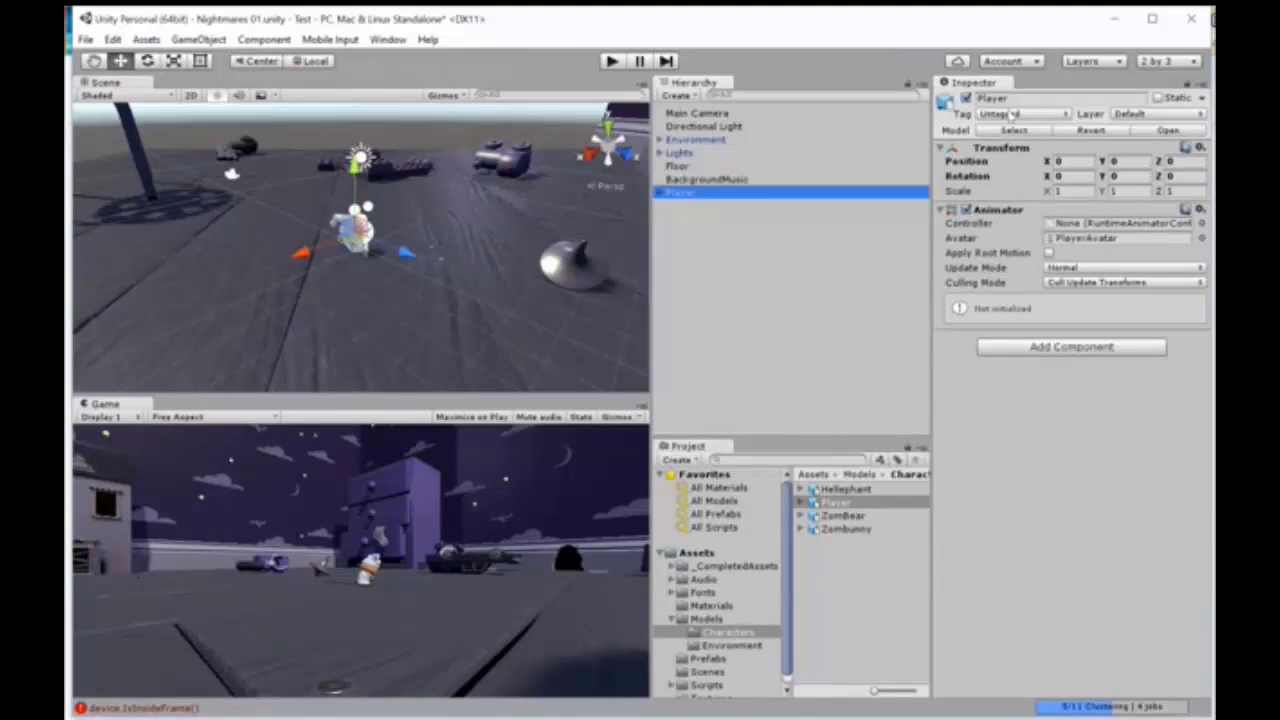
left_click(1028, 116)
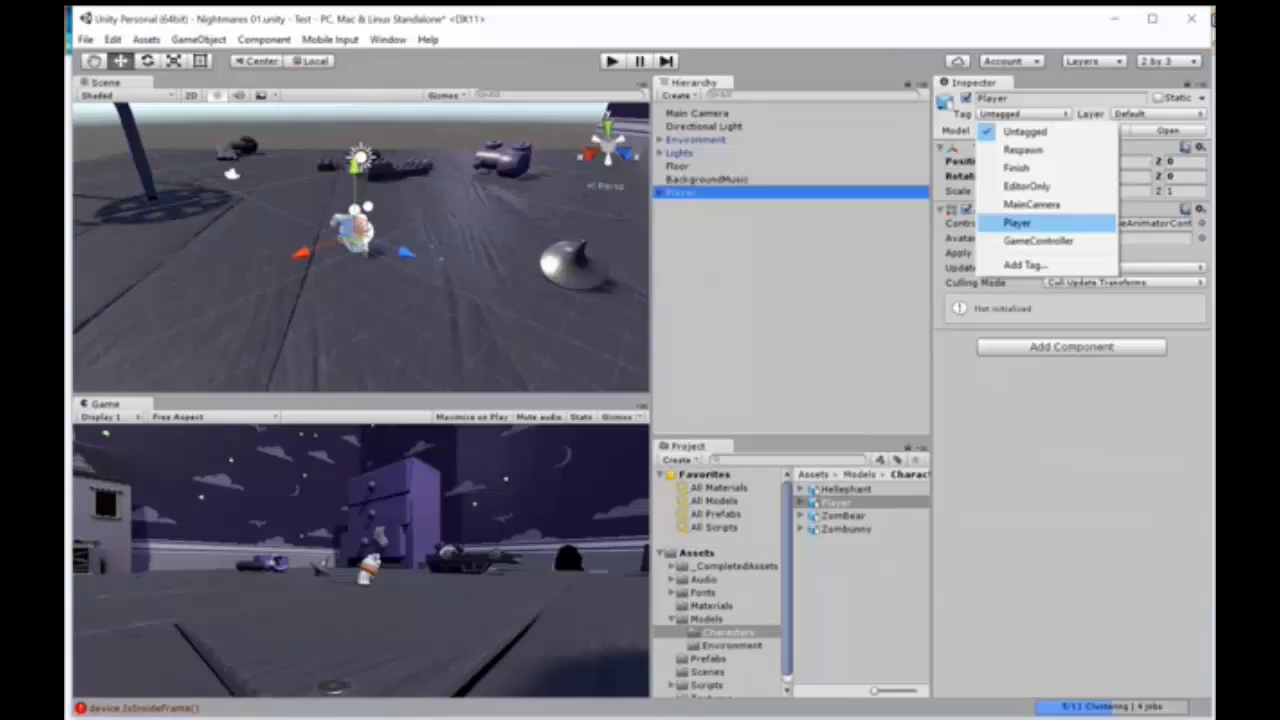
left_click(1020, 223)
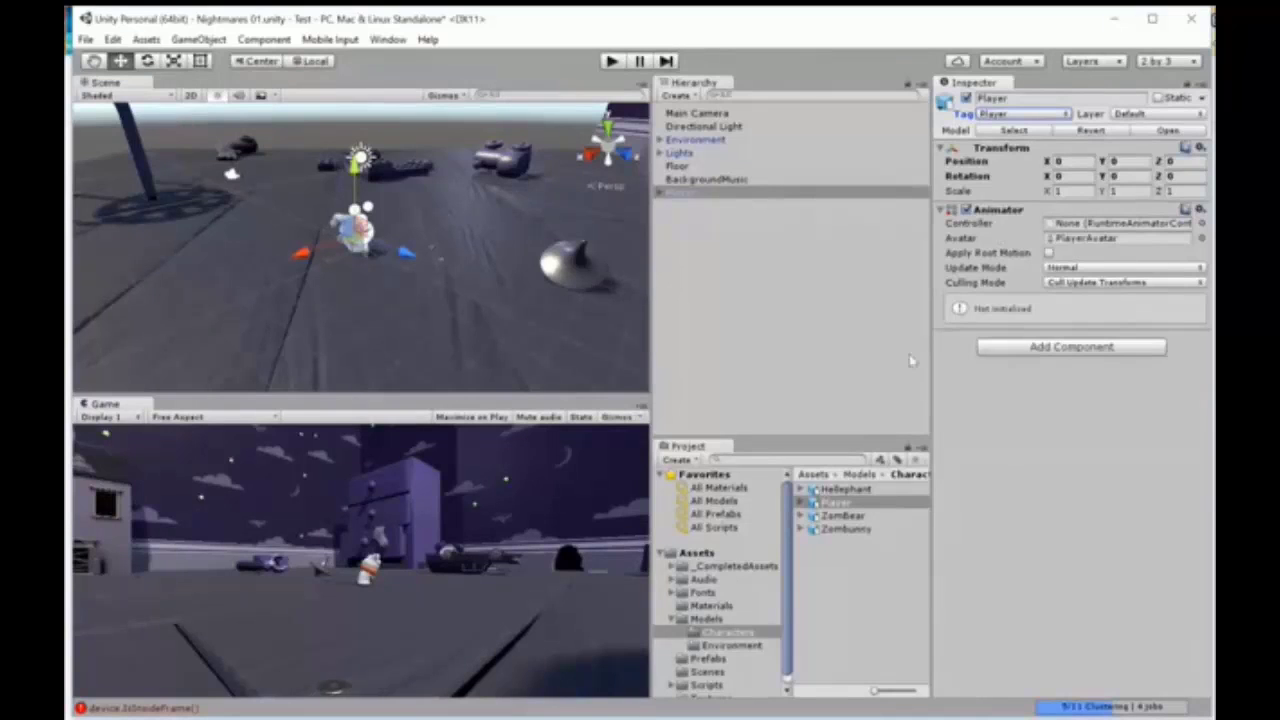
Step: Create an Animator Controller named PlayerAC in the Animation folder of _CompletedAssets
left_click(671, 566)
left_click(705, 580)
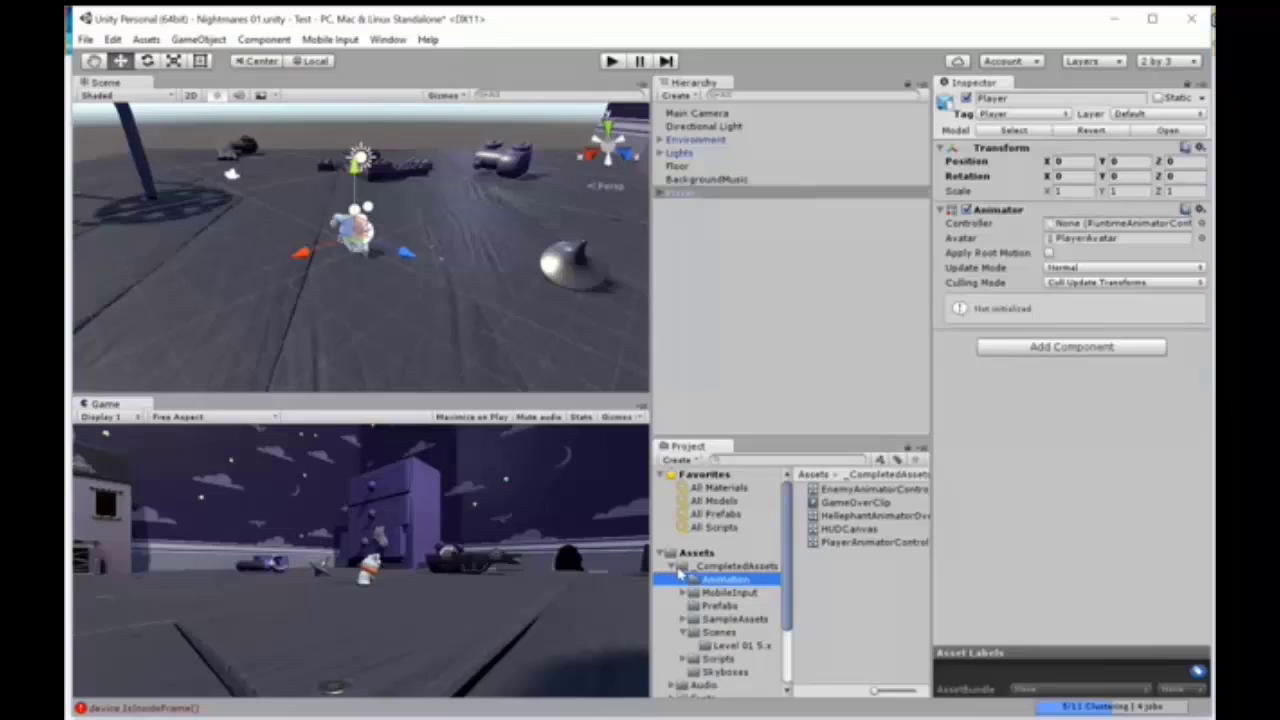
left_click(697, 459)
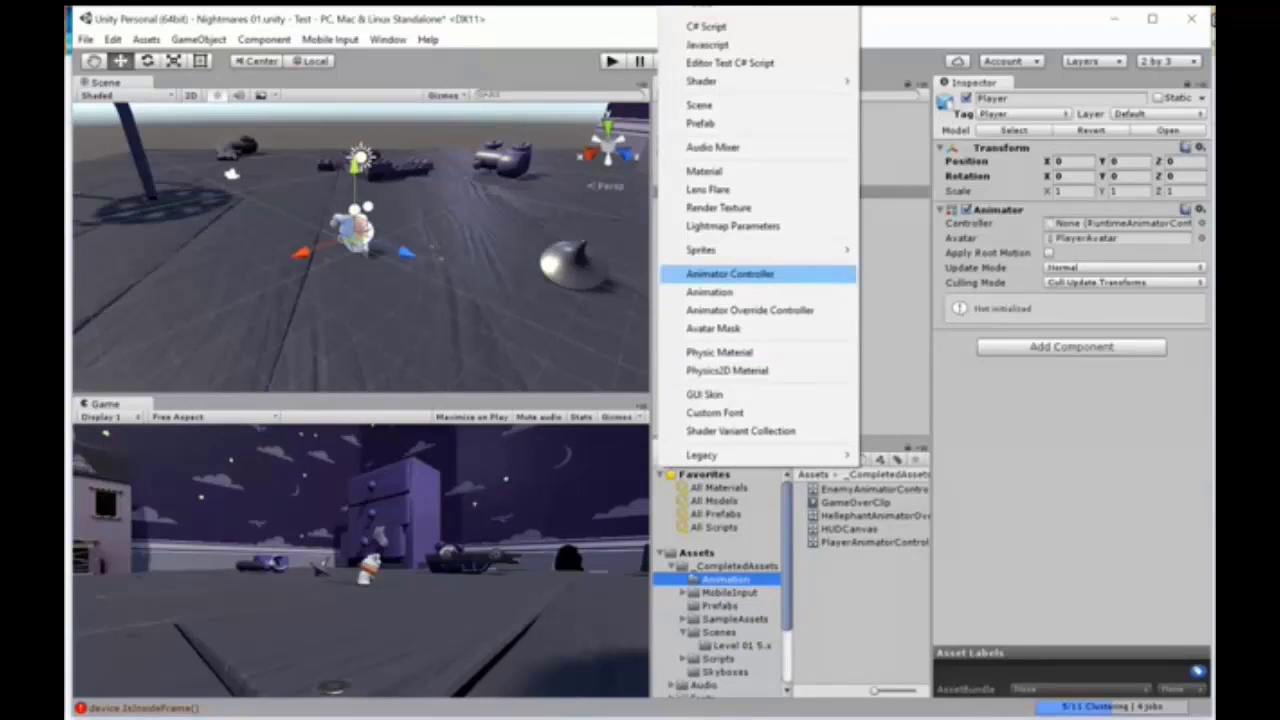
left_click(730, 273)
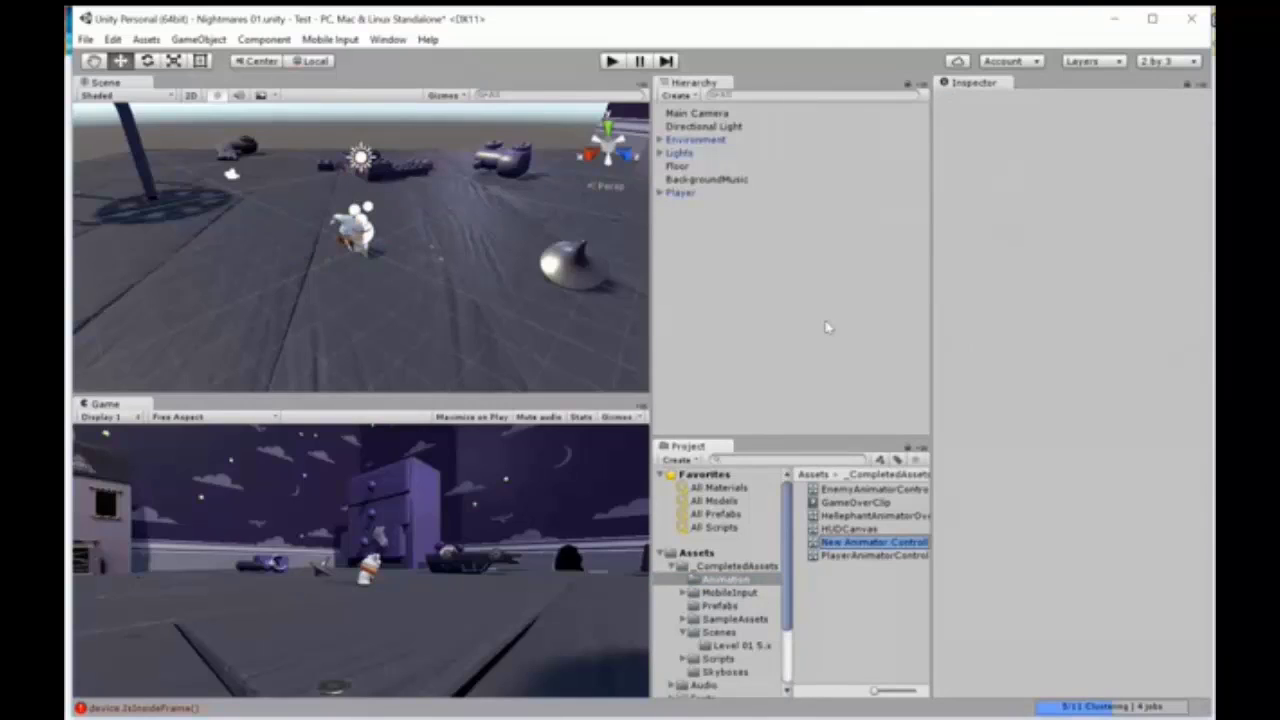
type("P")
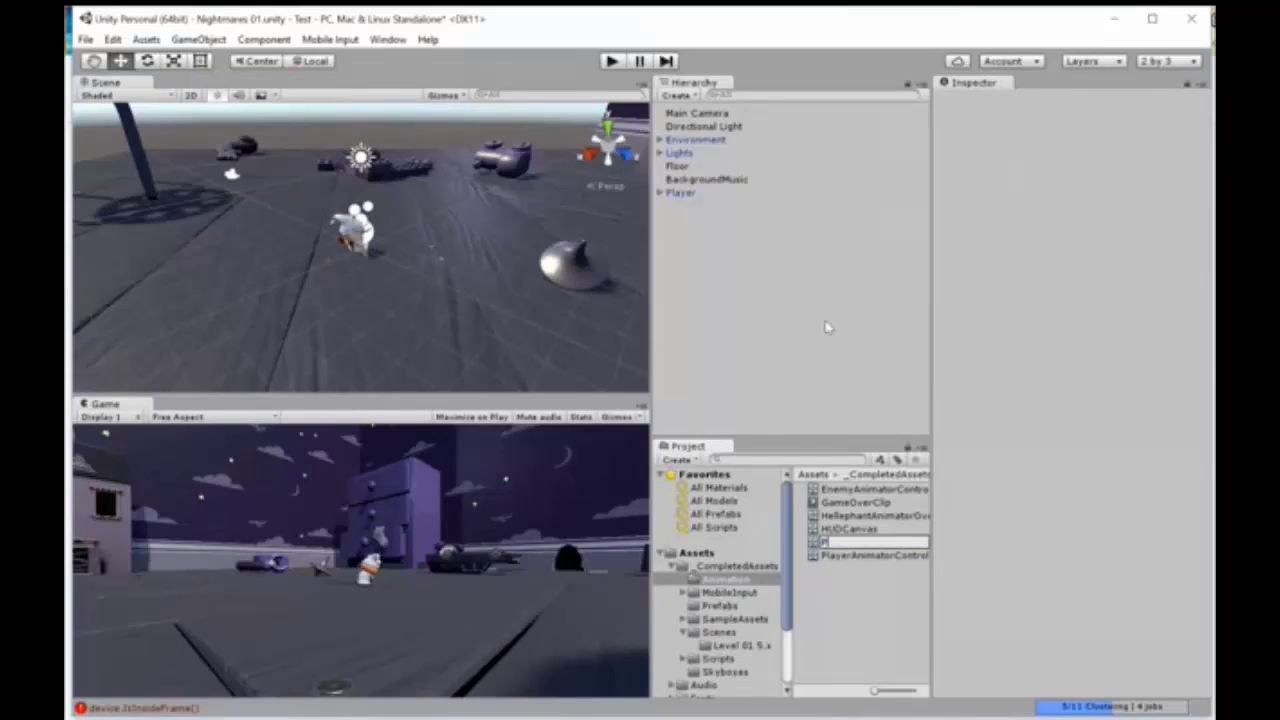
type("layerAC")
key("Return")
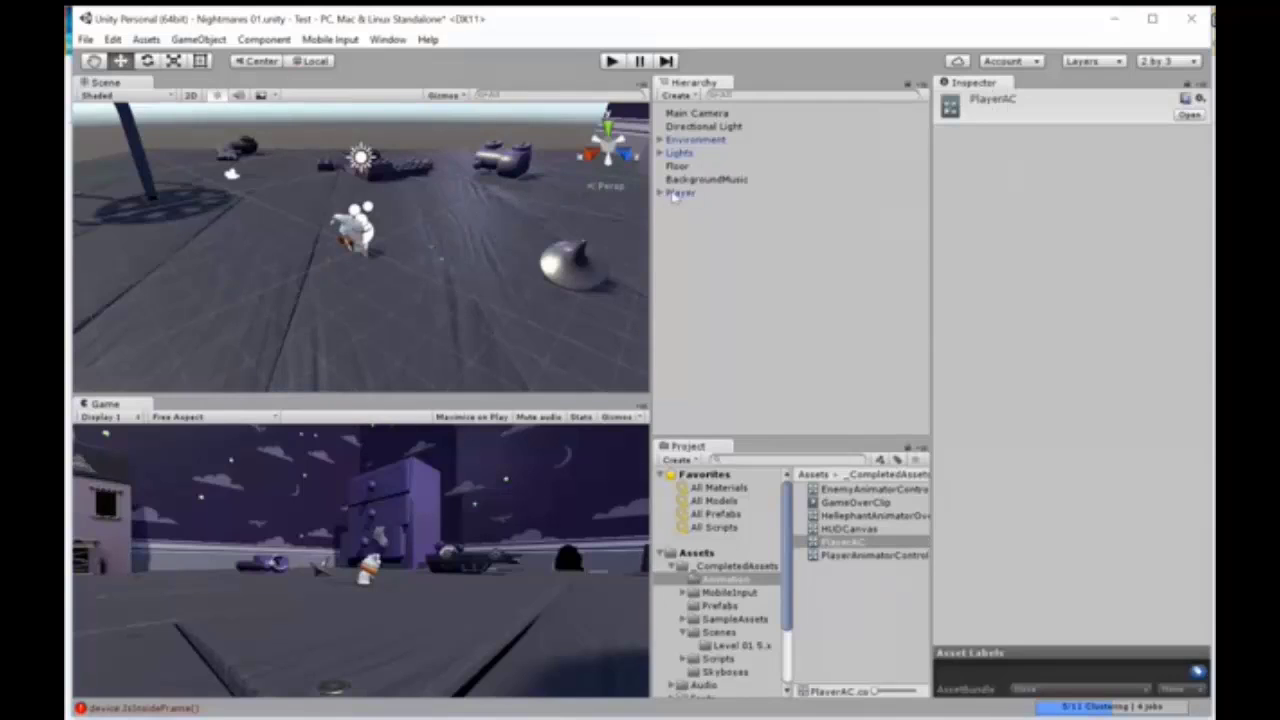
Step: Open the PlayerAC controller in the Animator and resize the panes to make room for its state graph and the project folders
left_click(659, 192)
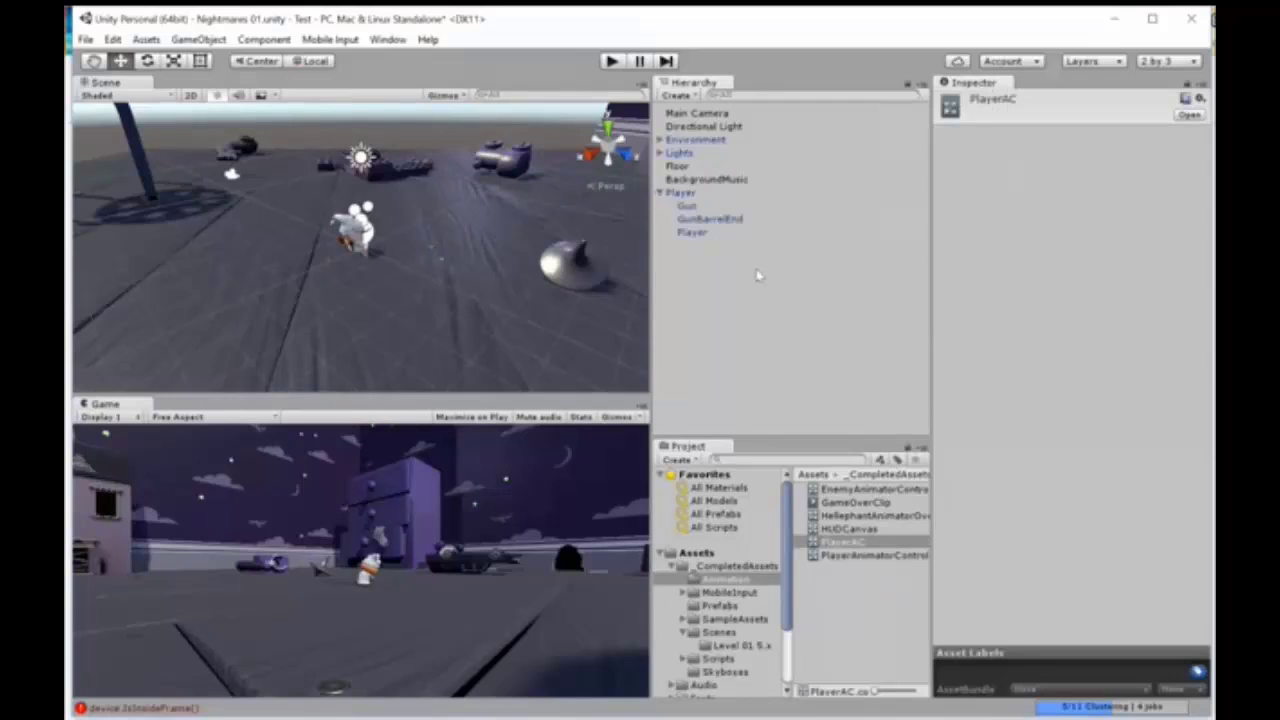
left_click(844, 542)
left_click(1189, 116)
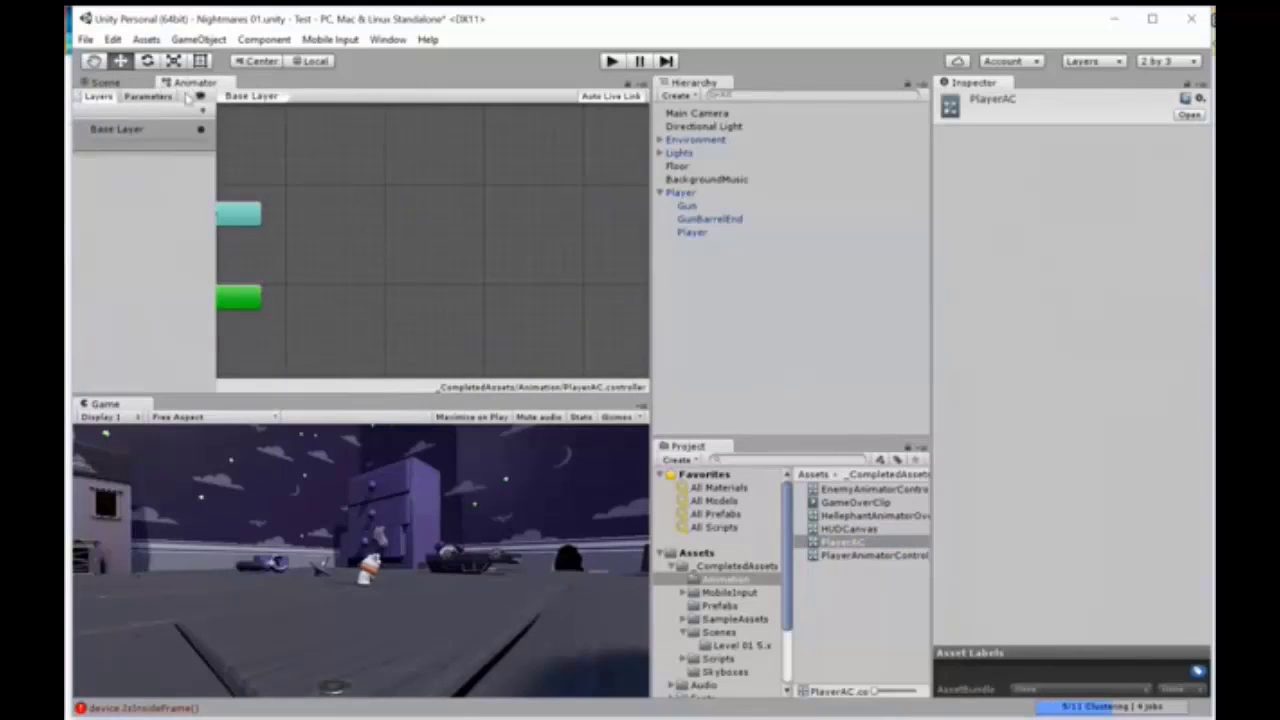
left_click(398, 213)
left_click_drag(651, 270, 789, 271)
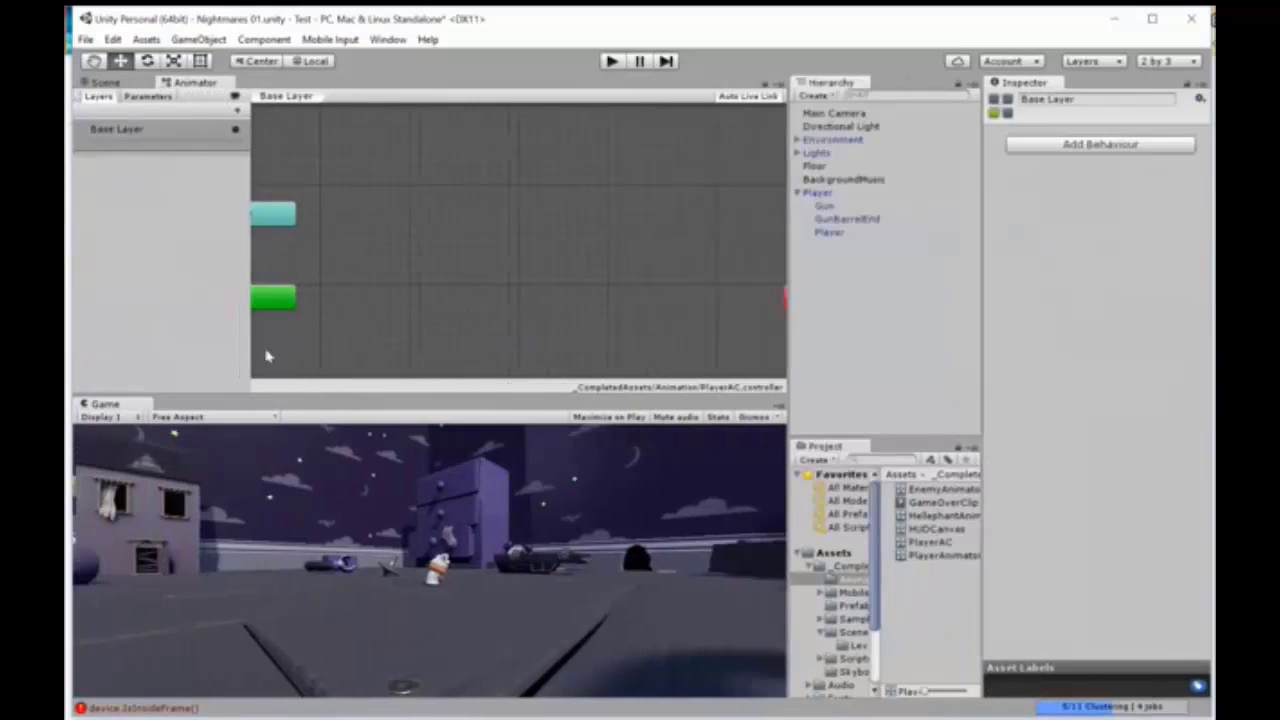
left_click_drag(250, 342, 192, 341)
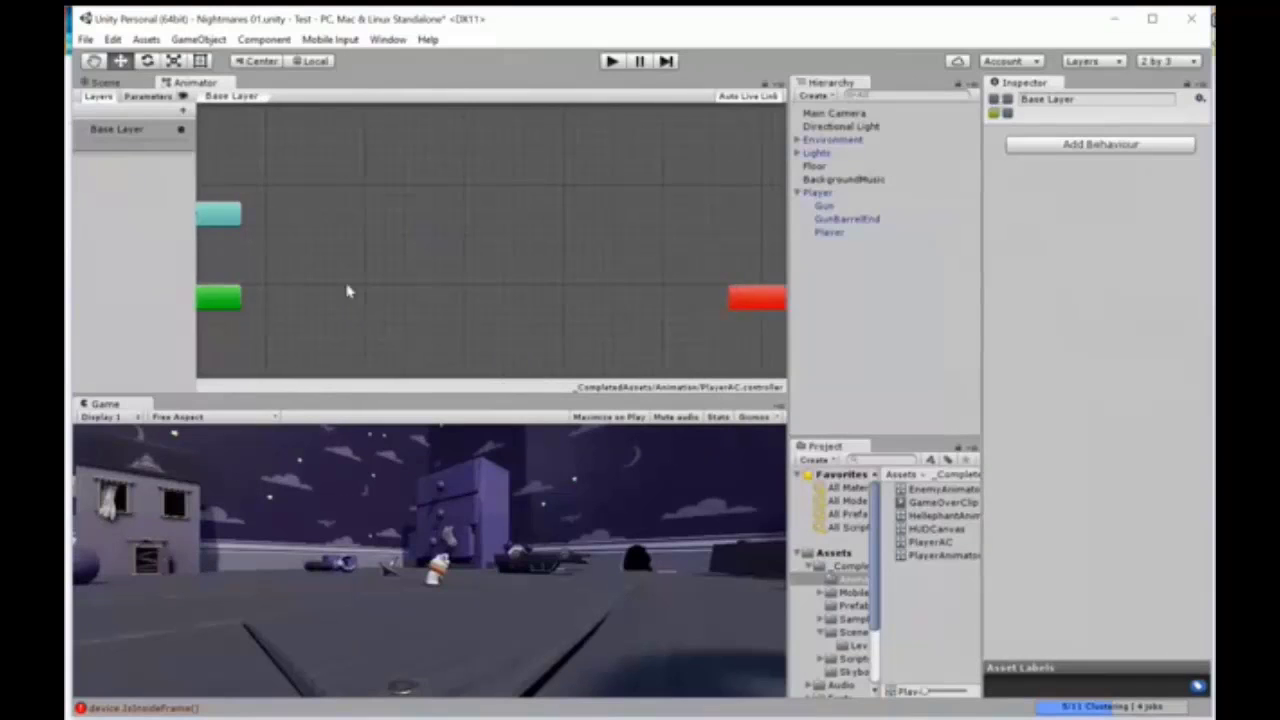
scroll(354, 284, "down", 2)
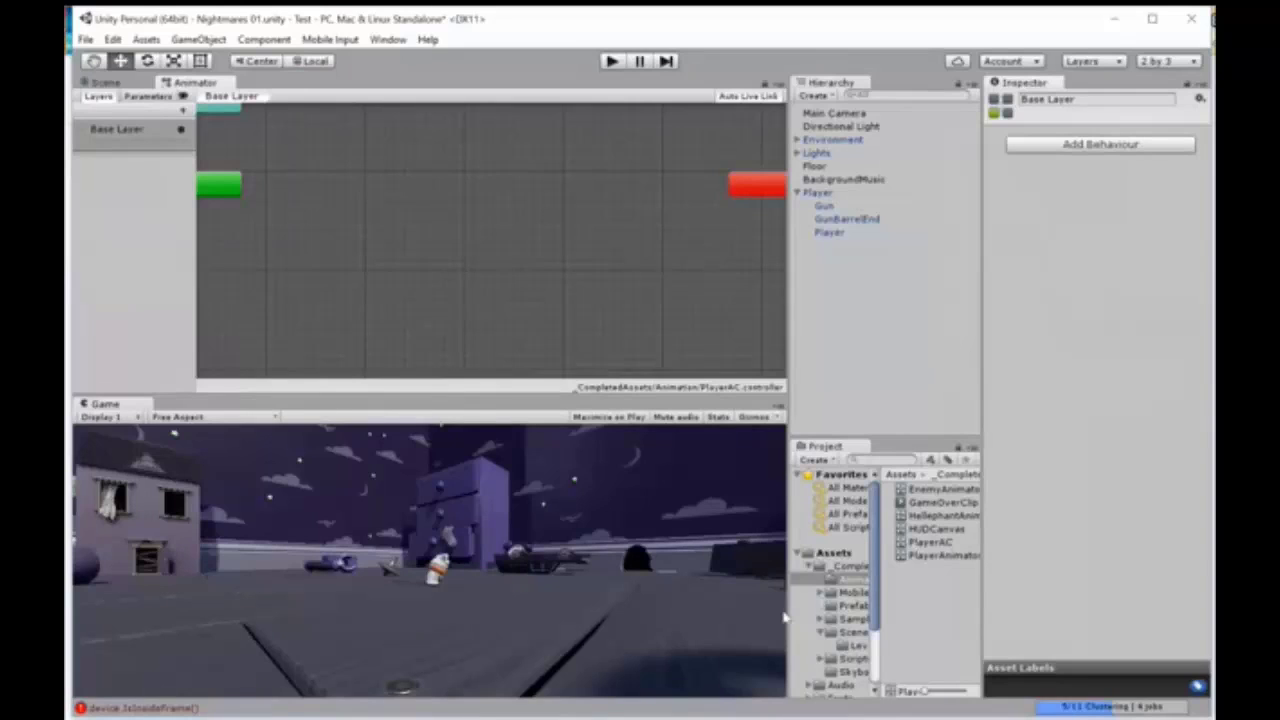
left_click_drag(786, 617, 707, 617)
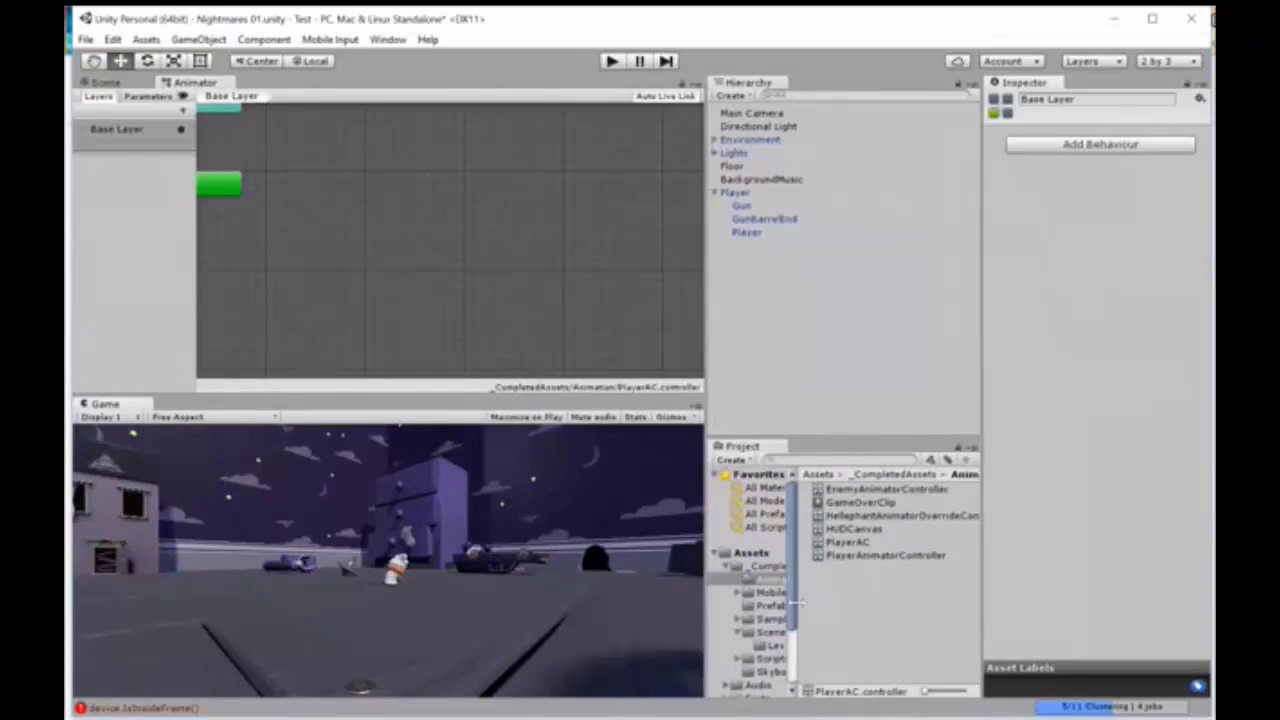
left_click_drag(795, 603, 845, 603)
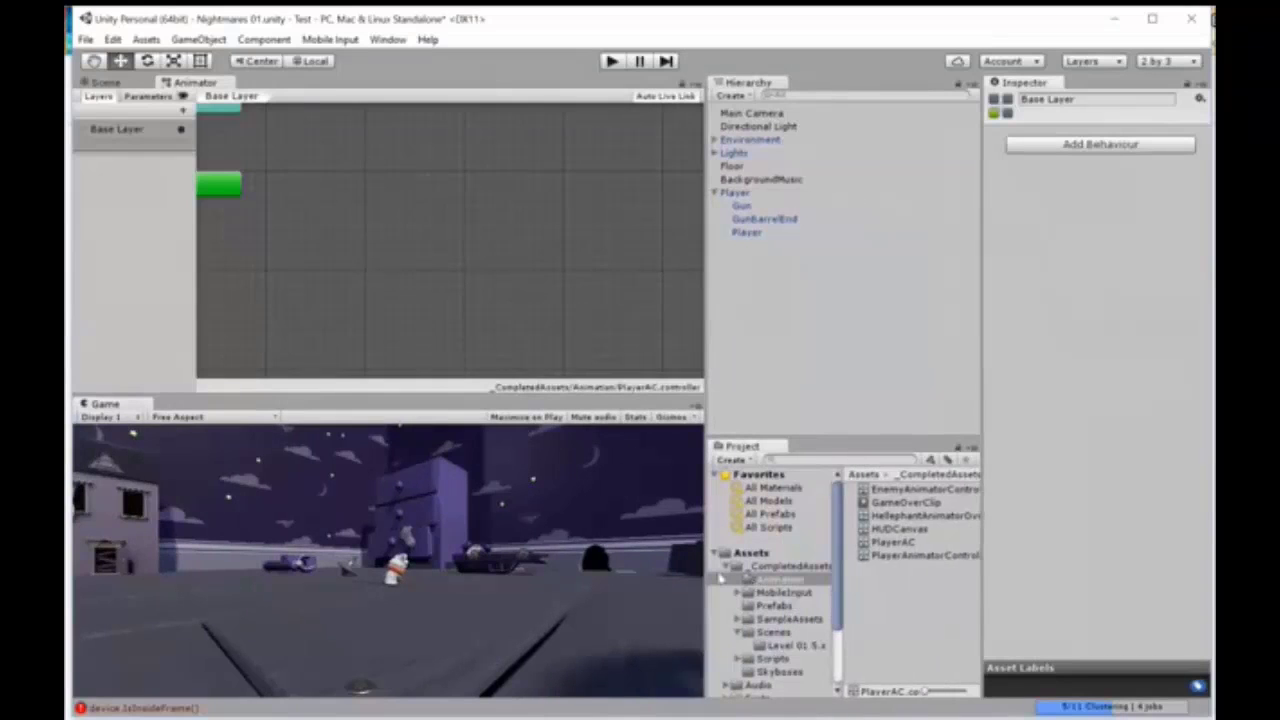
Step: Add the Player model's Death, Idle and Move clips as states in PlayerAC and make Idle the layer's default state
left_click(726, 566)
left_click(726, 619)
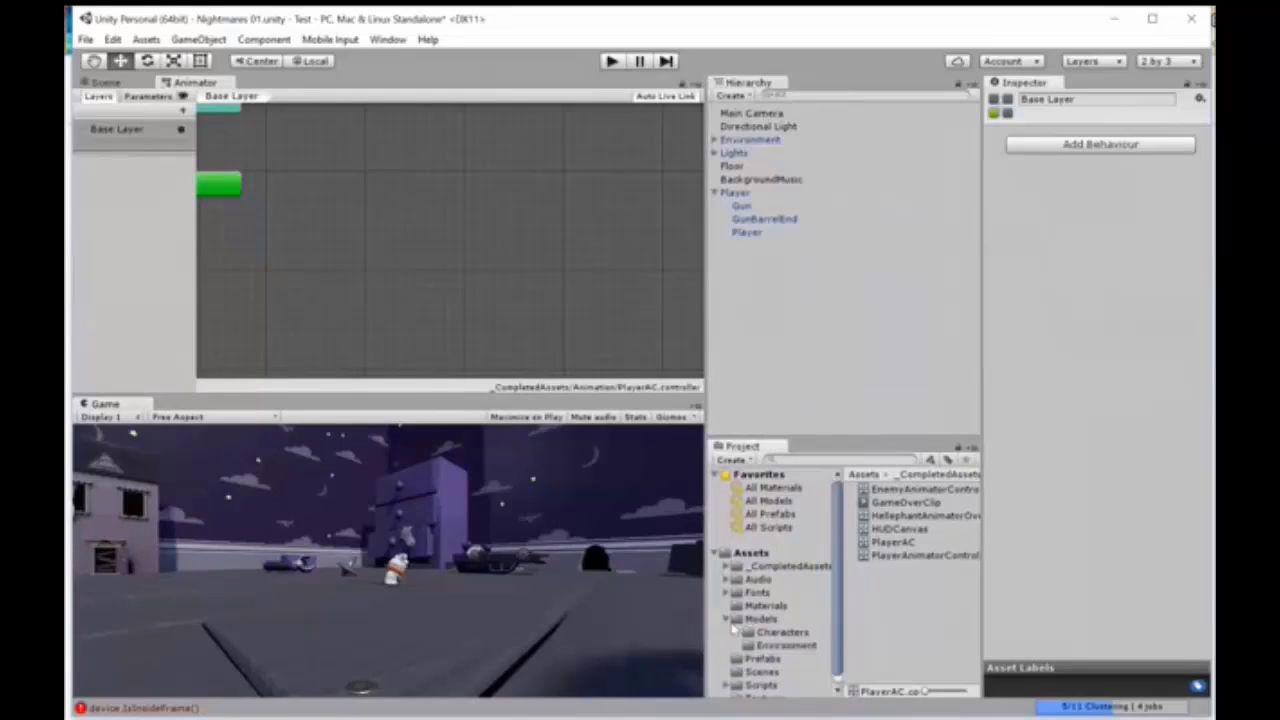
left_click(748, 633)
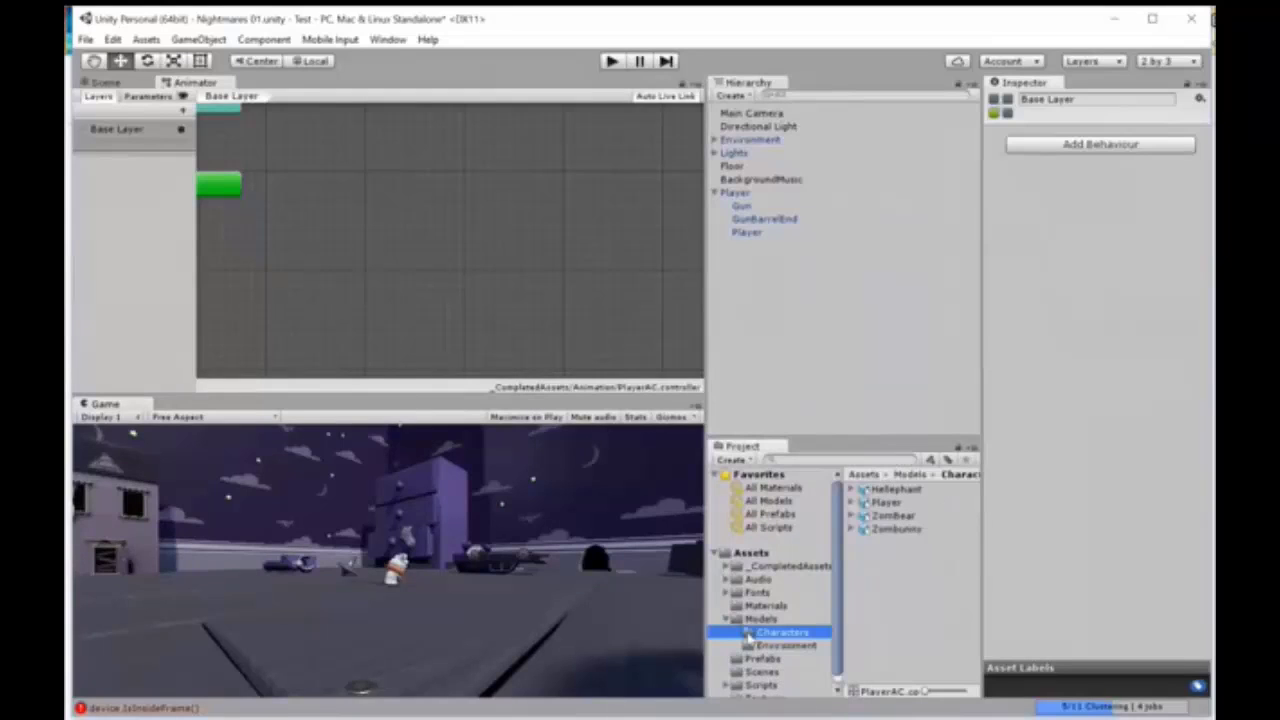
left_click(850, 503)
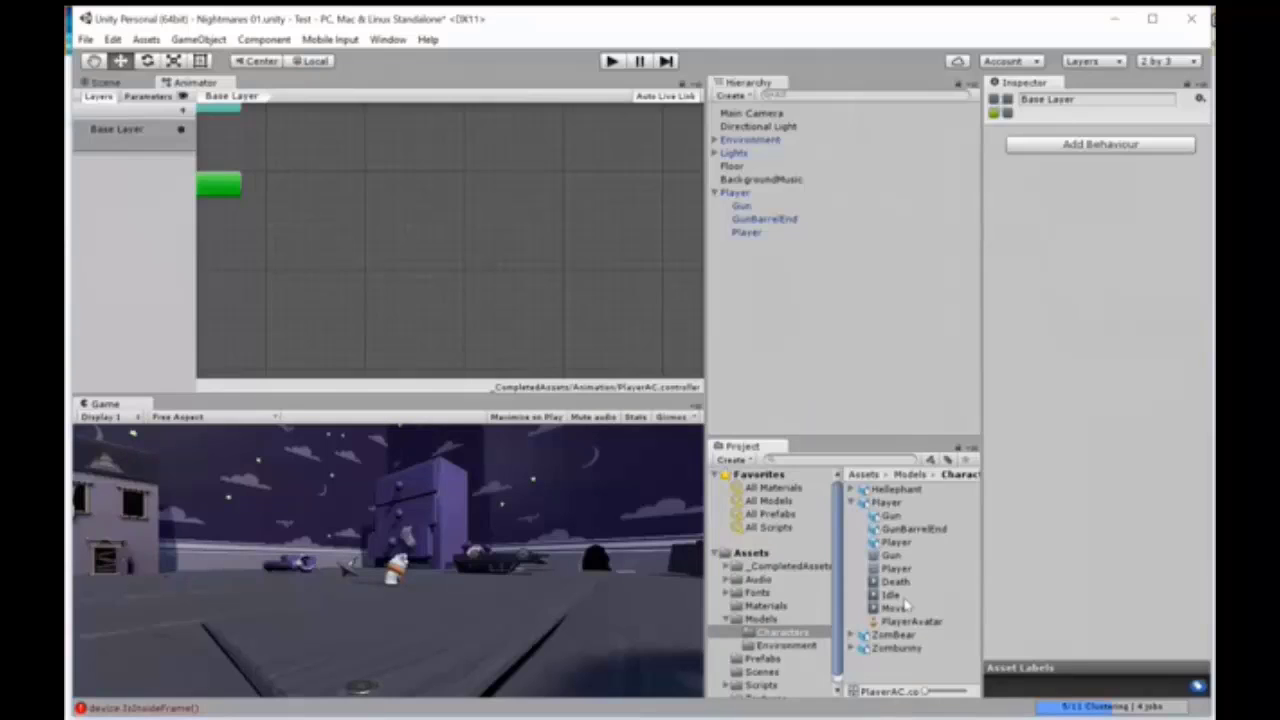
left_click_drag(893, 607, 472, 201)
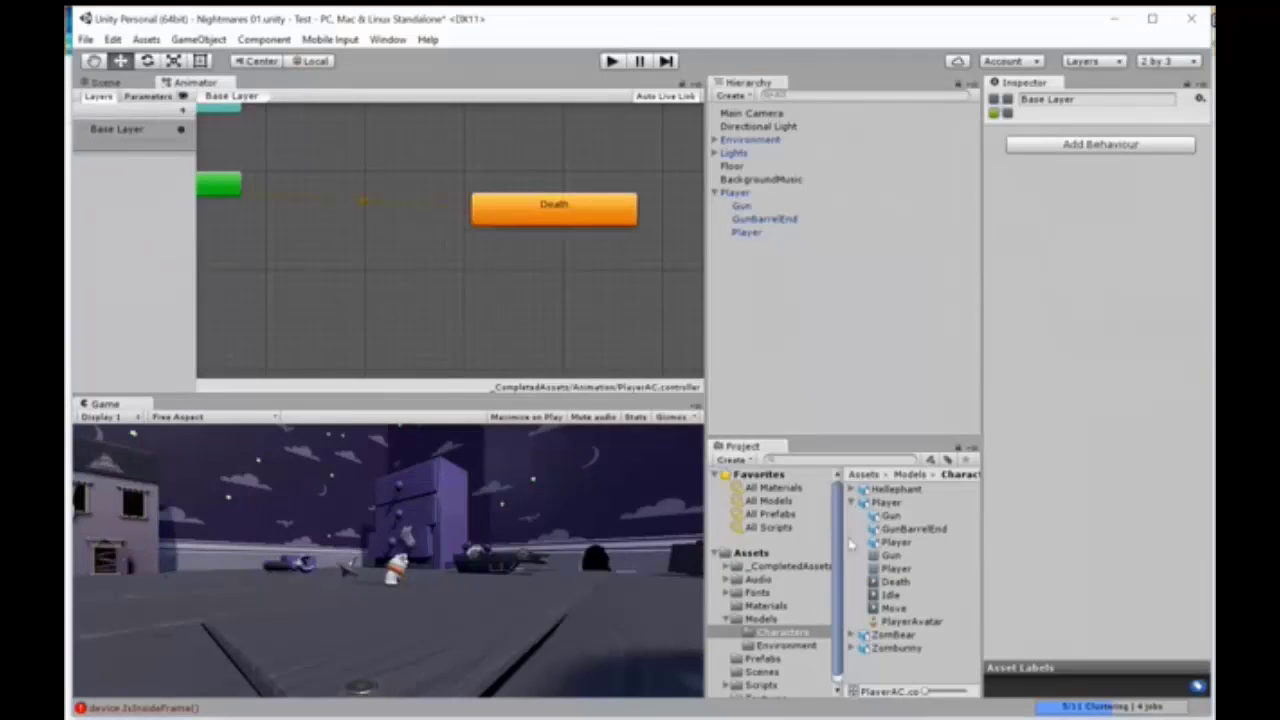
left_click_drag(889, 595, 449, 272)
left_click_drag(873, 607, 333, 302)
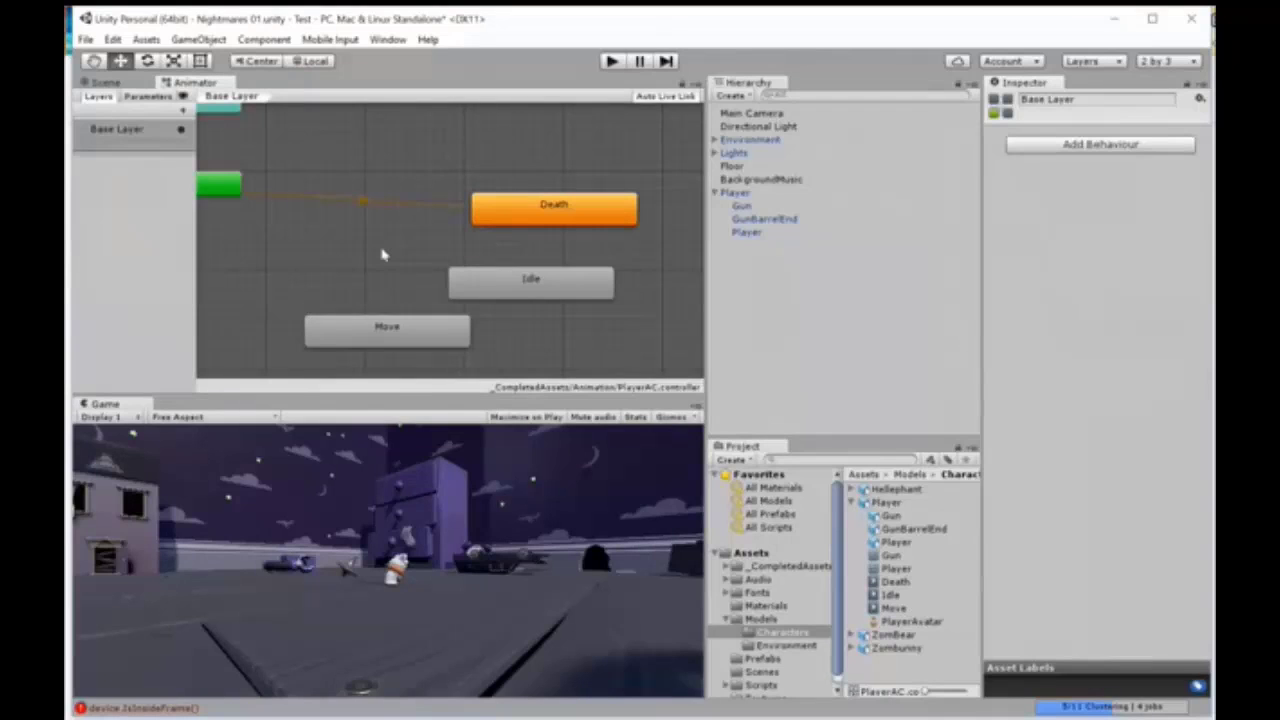
right_click(480, 287)
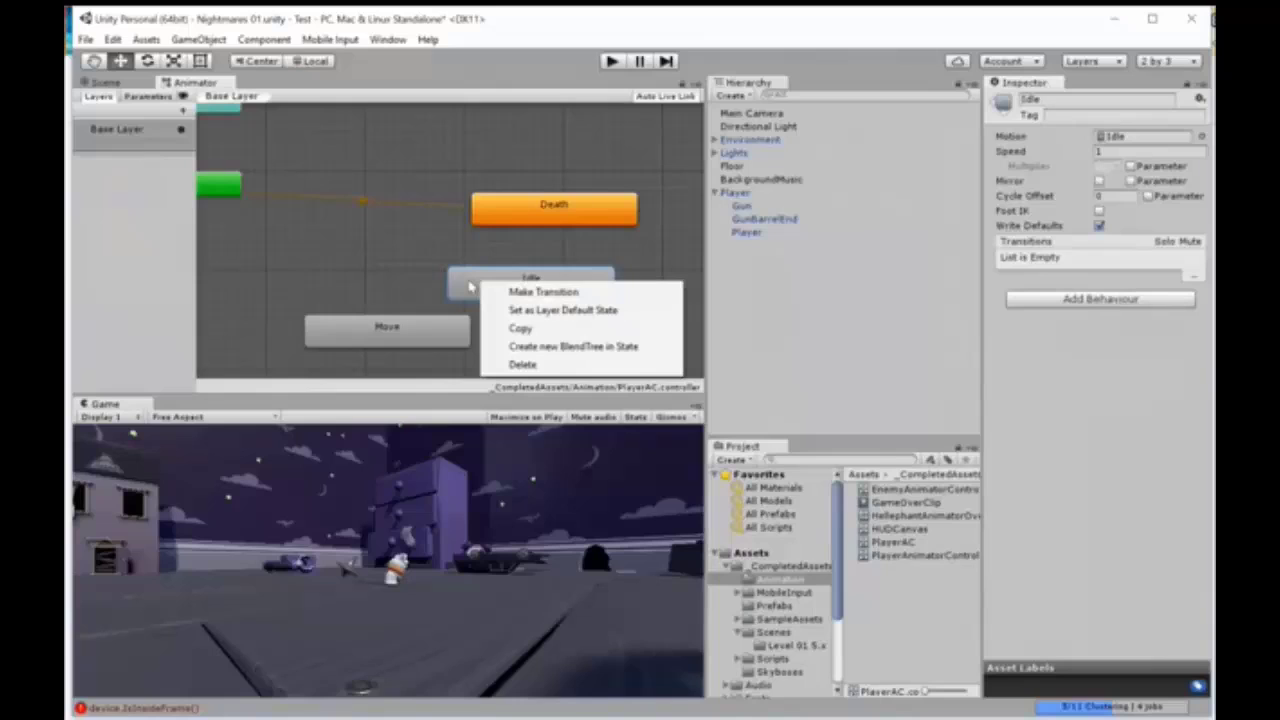
left_click(511, 318)
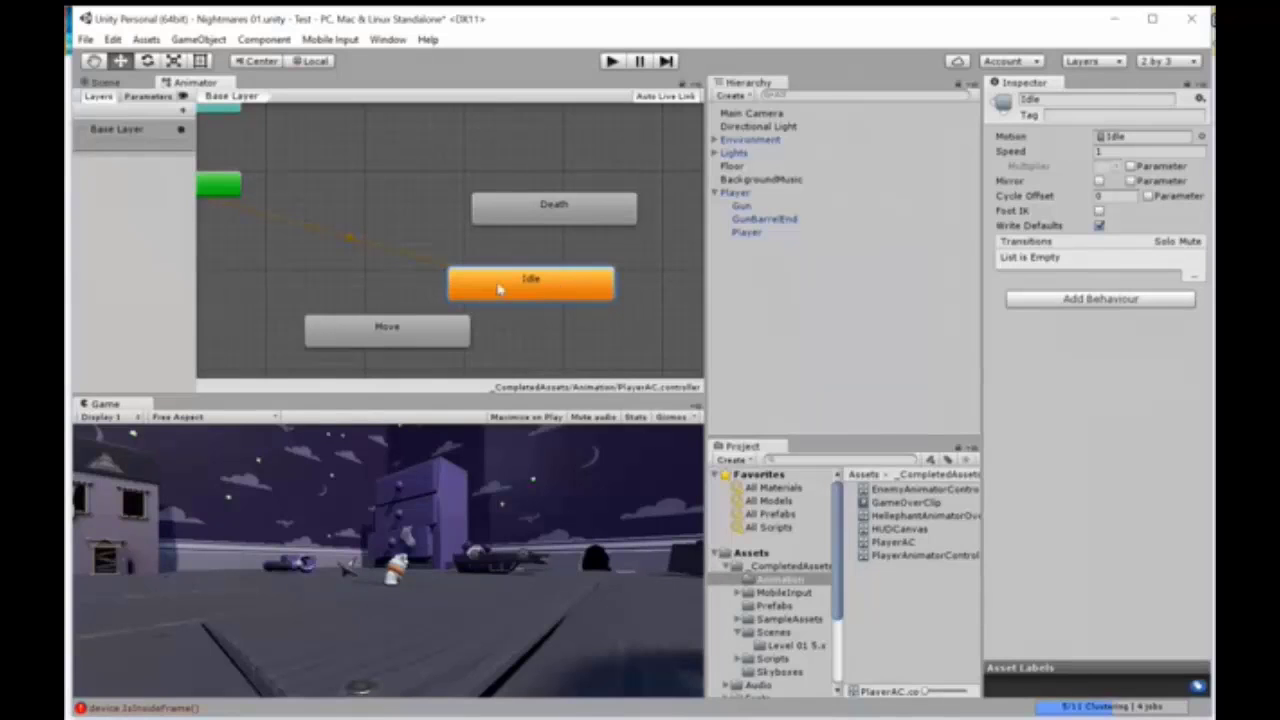
Step: Add a Bool parameter named IsWalking to the PlayerAC controller
left_click(147, 96)
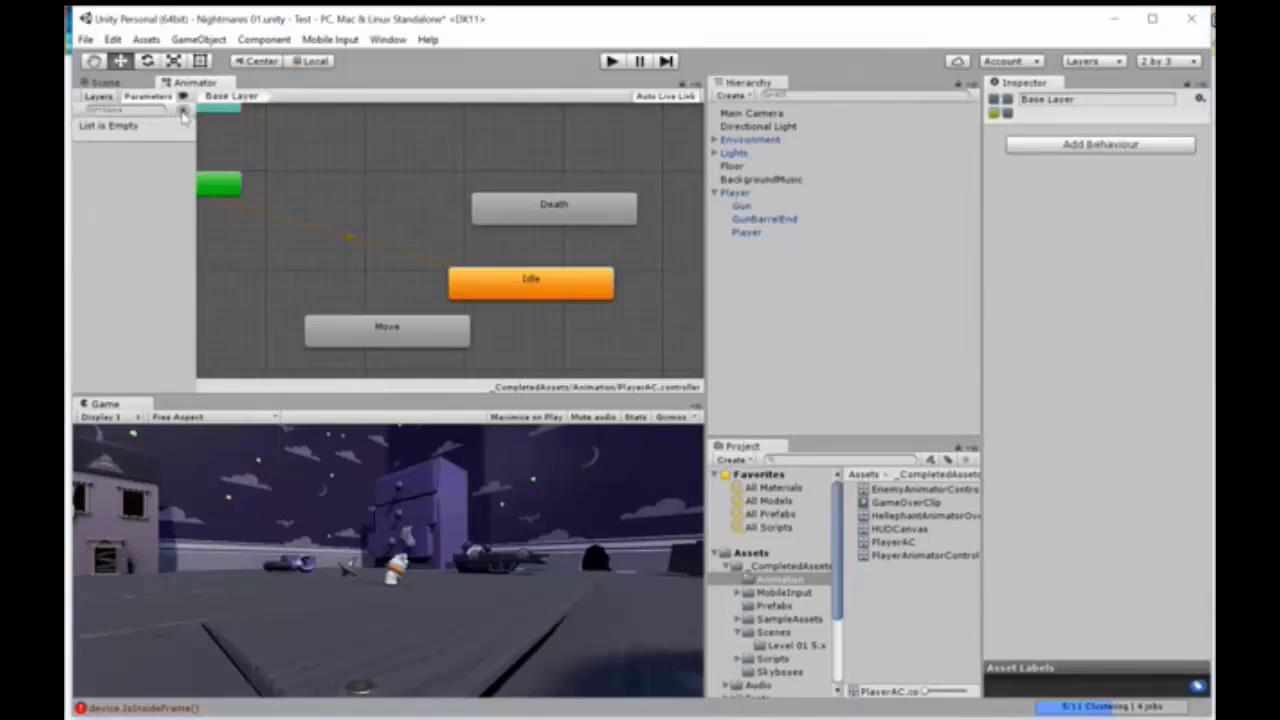
left_click(183, 111)
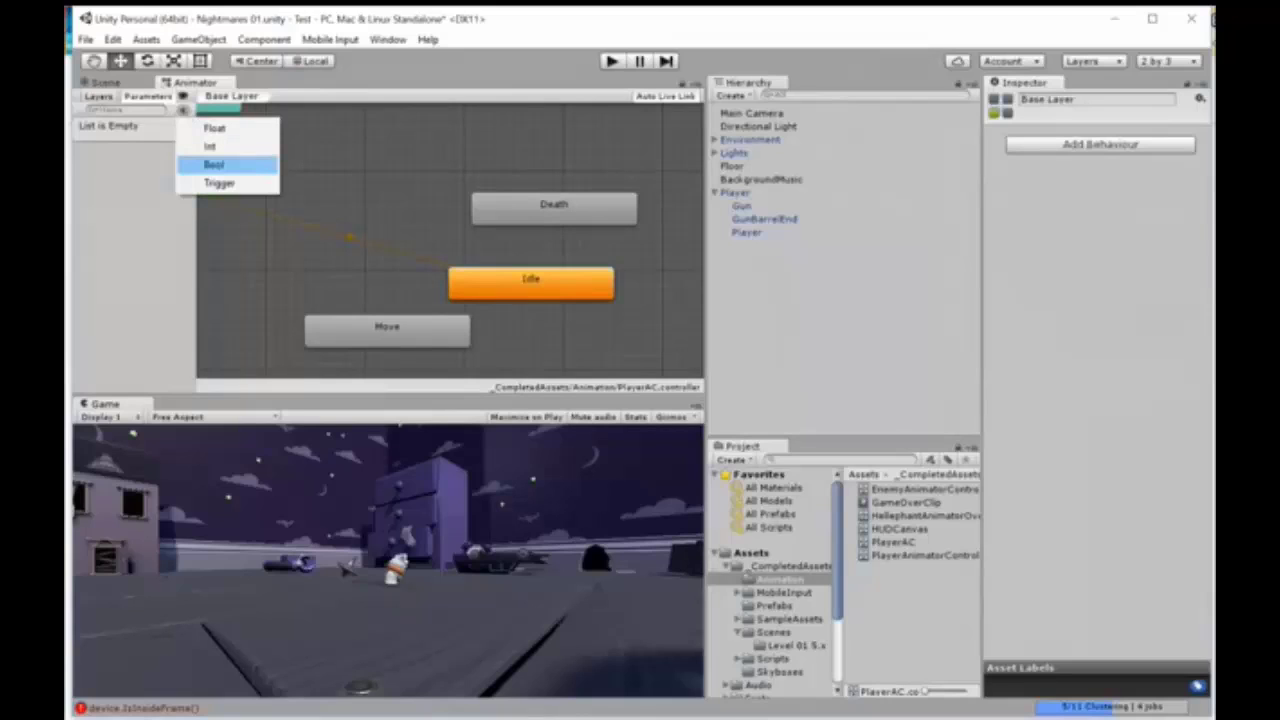
left_click(214, 164)
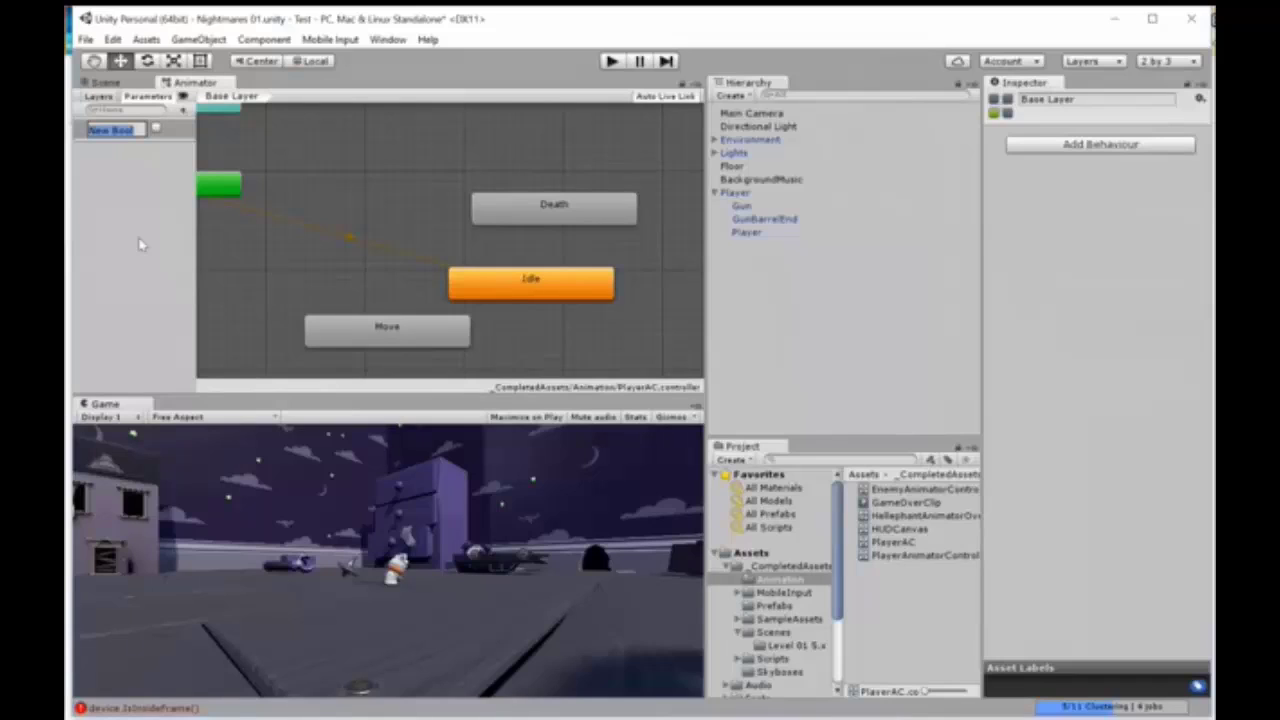
type("IsWalking")
key("Return")
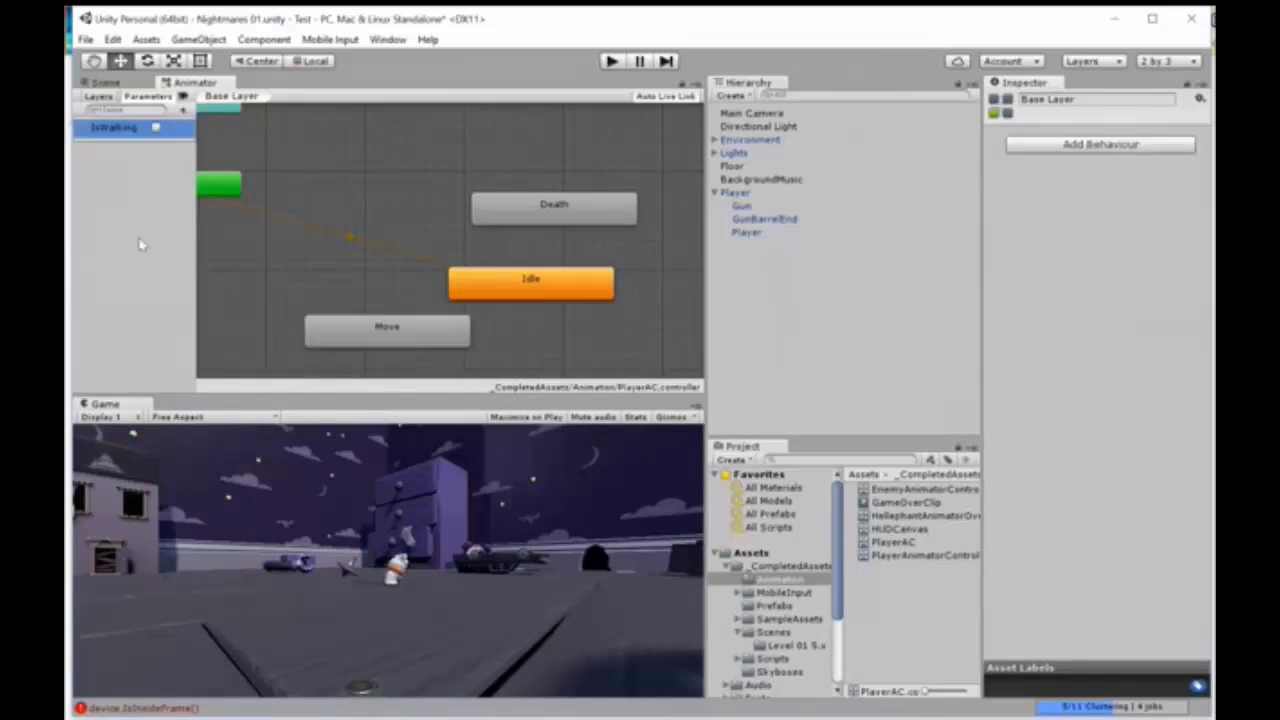
Step: Add a Trigger parameter named Death to the PlayerAC controller
left_click(183, 111)
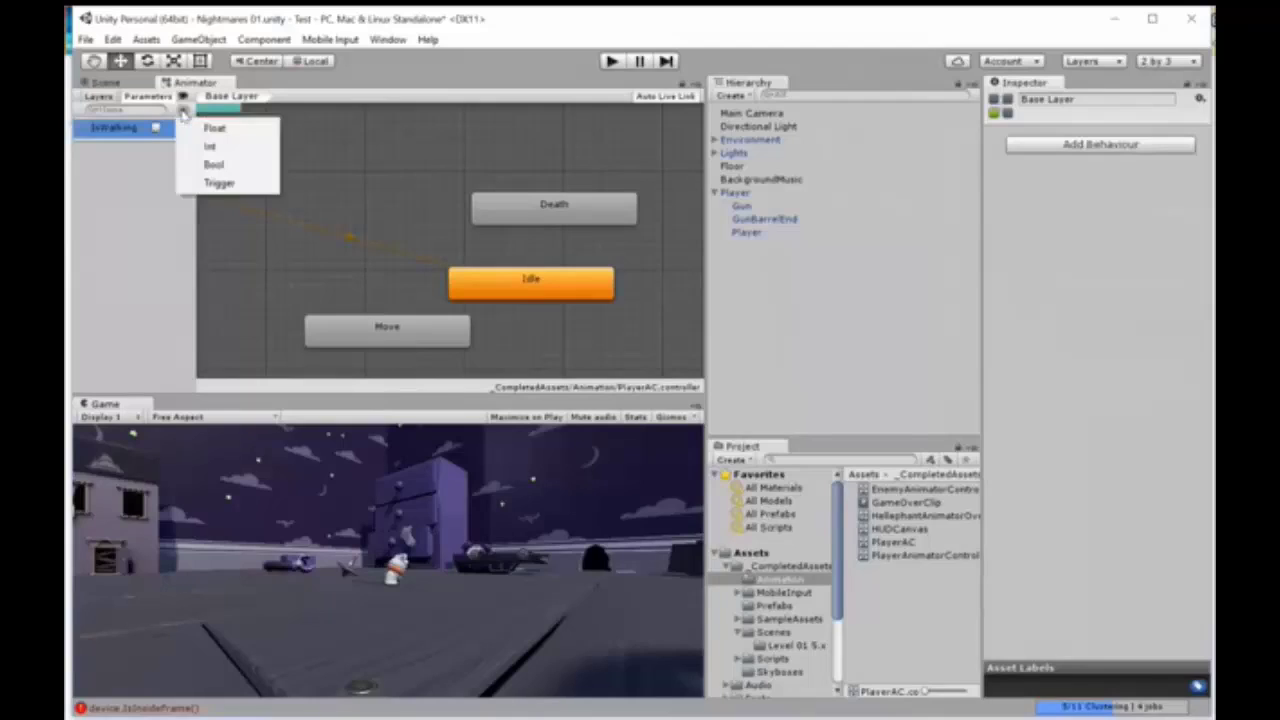
left_click(217, 182)
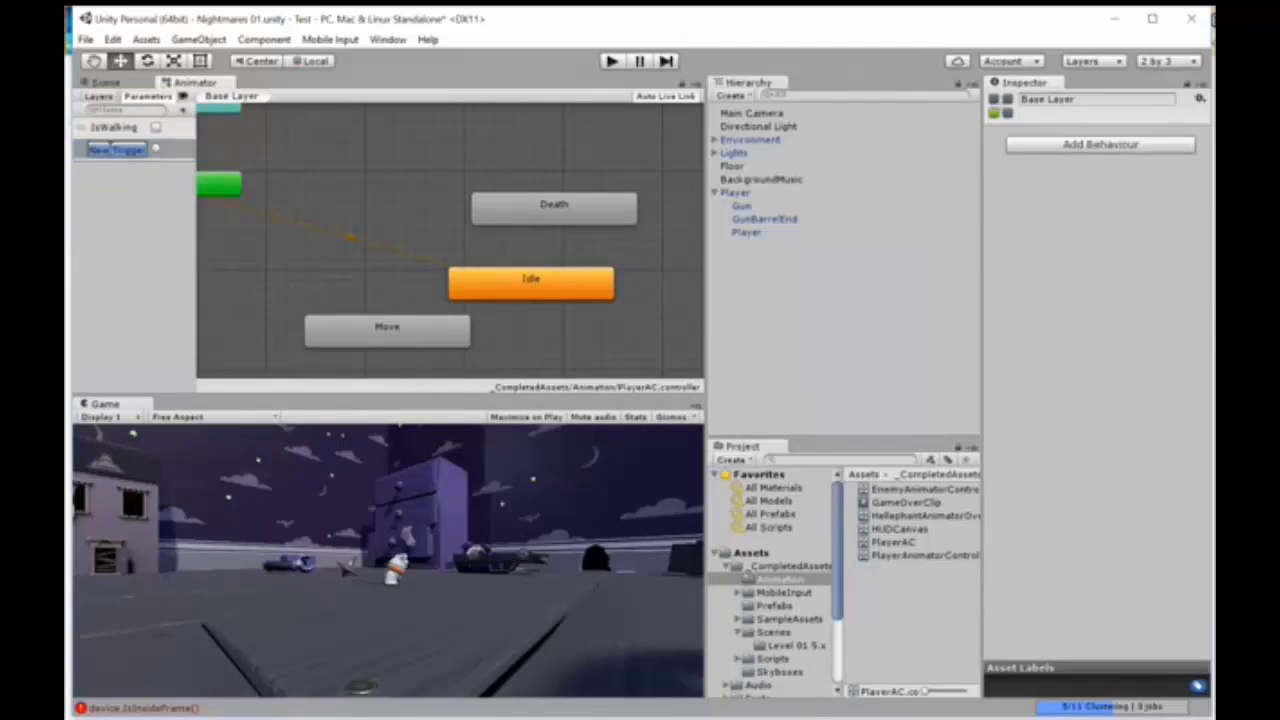
type("Death")
key("Return")
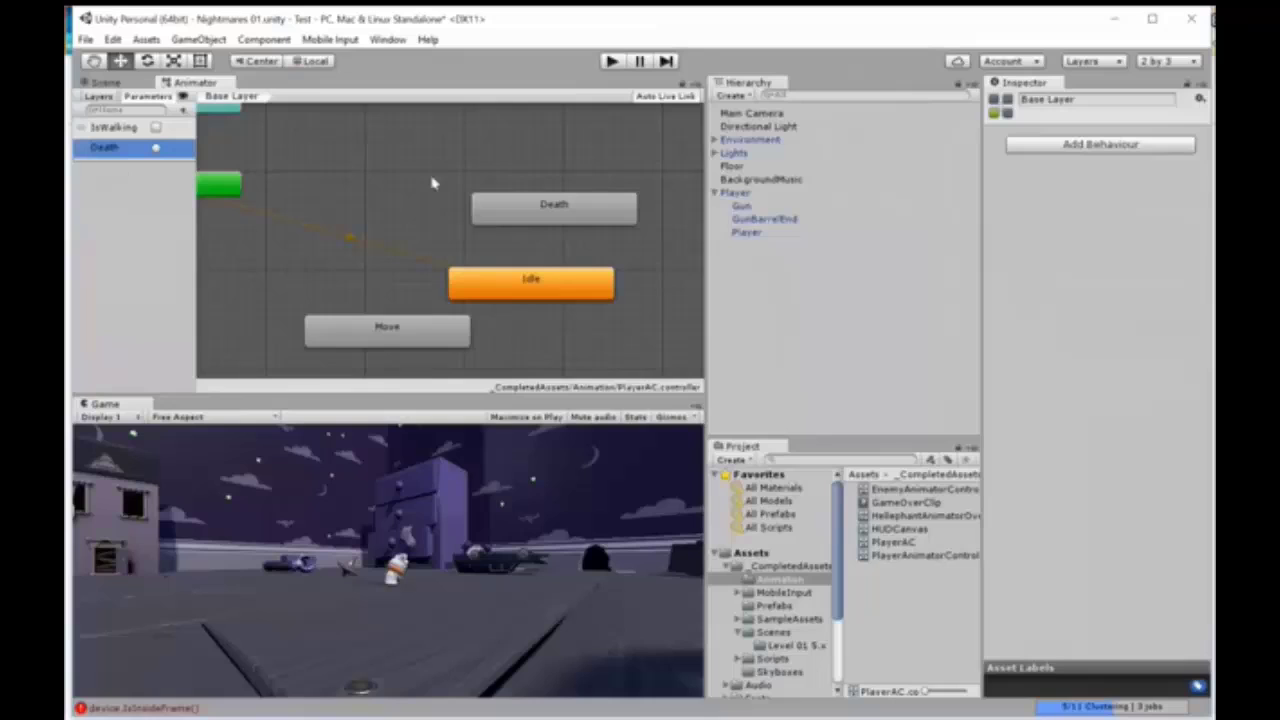
Step: Create a transition from the Idle state to the Move state and show its settings
right_click(506, 287)
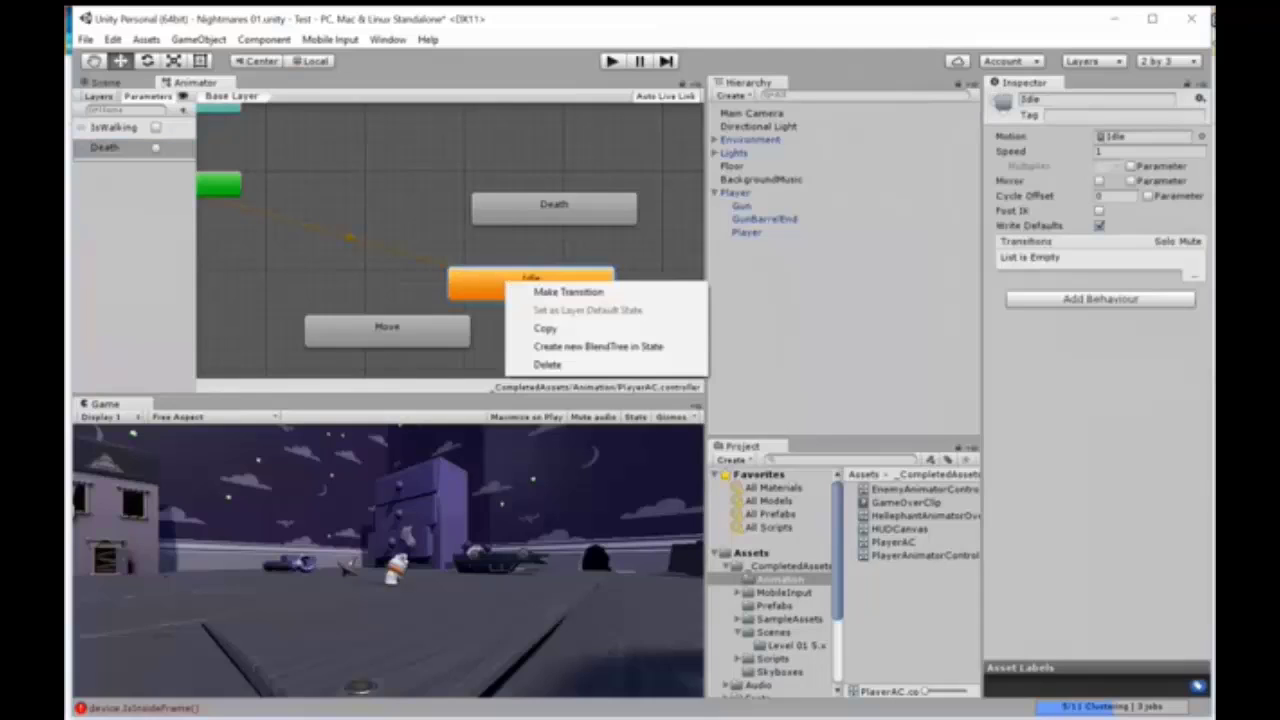
left_click(538, 292)
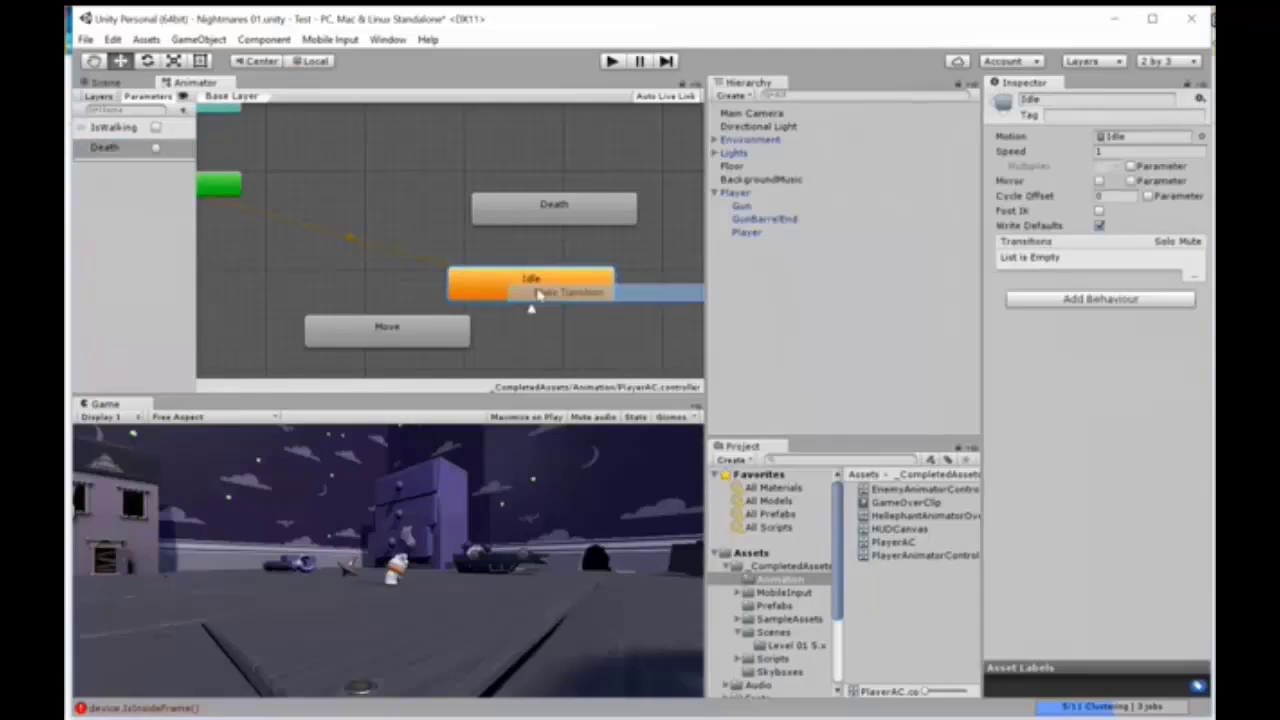
left_click(423, 334)
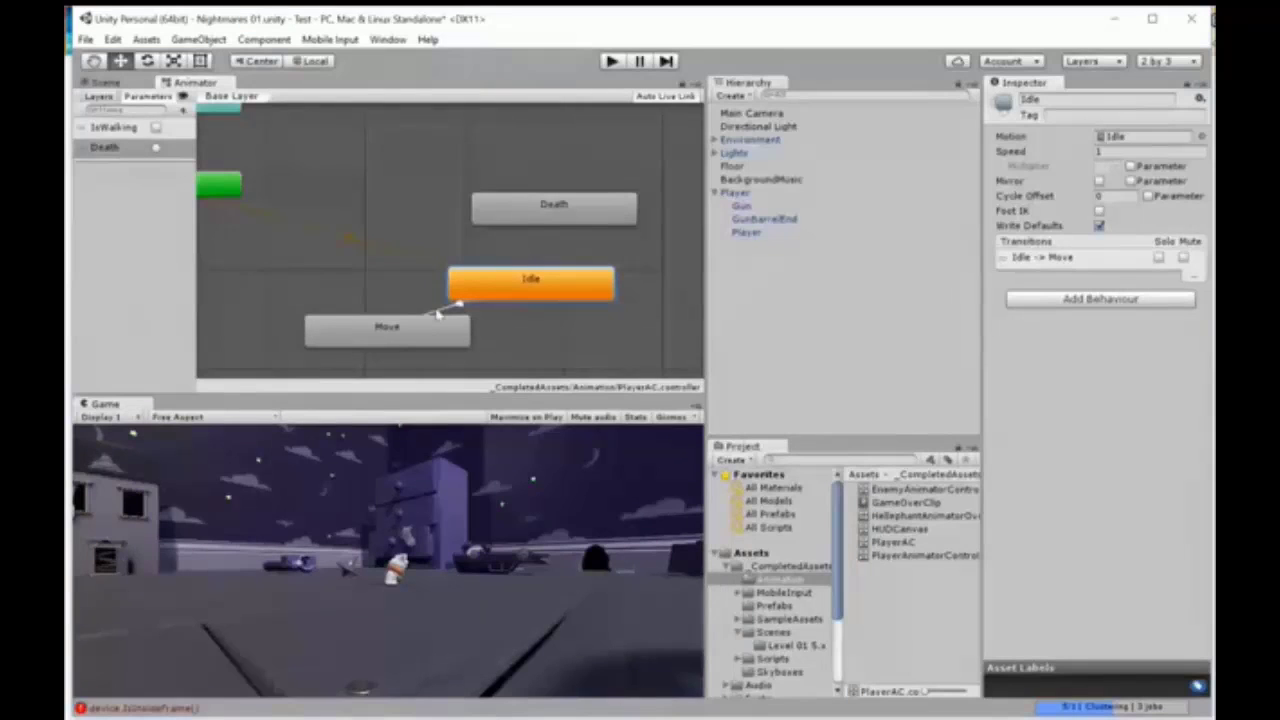
left_click(441, 315)
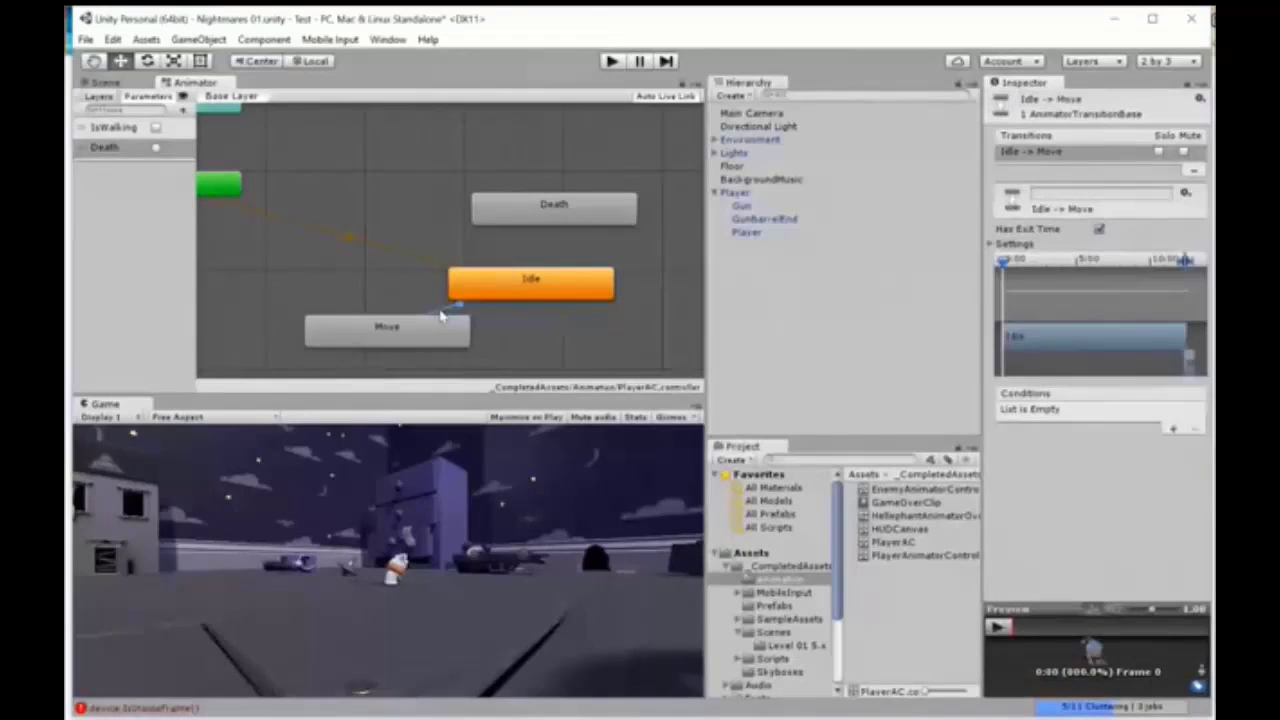
Step: Enable the IsWalking parameter's default value and reselect the Idle to Move transition
left_click(155, 128)
left_click(156, 128)
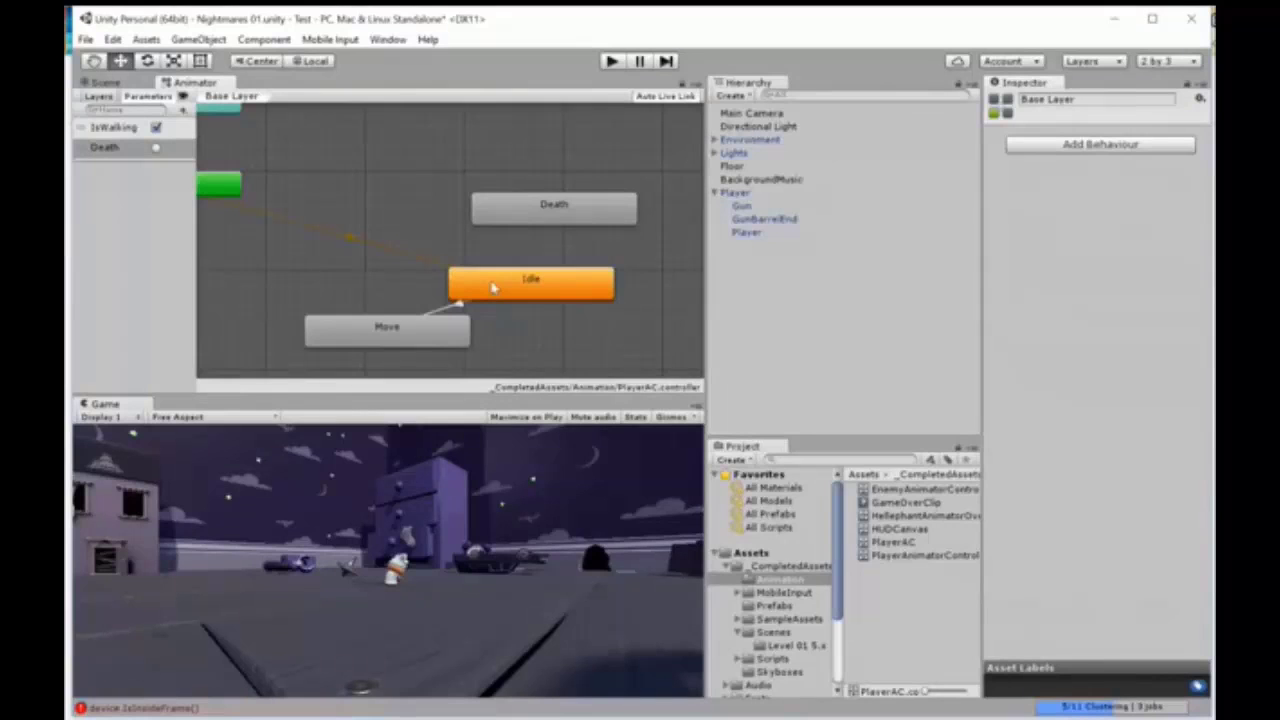
left_click(449, 313)
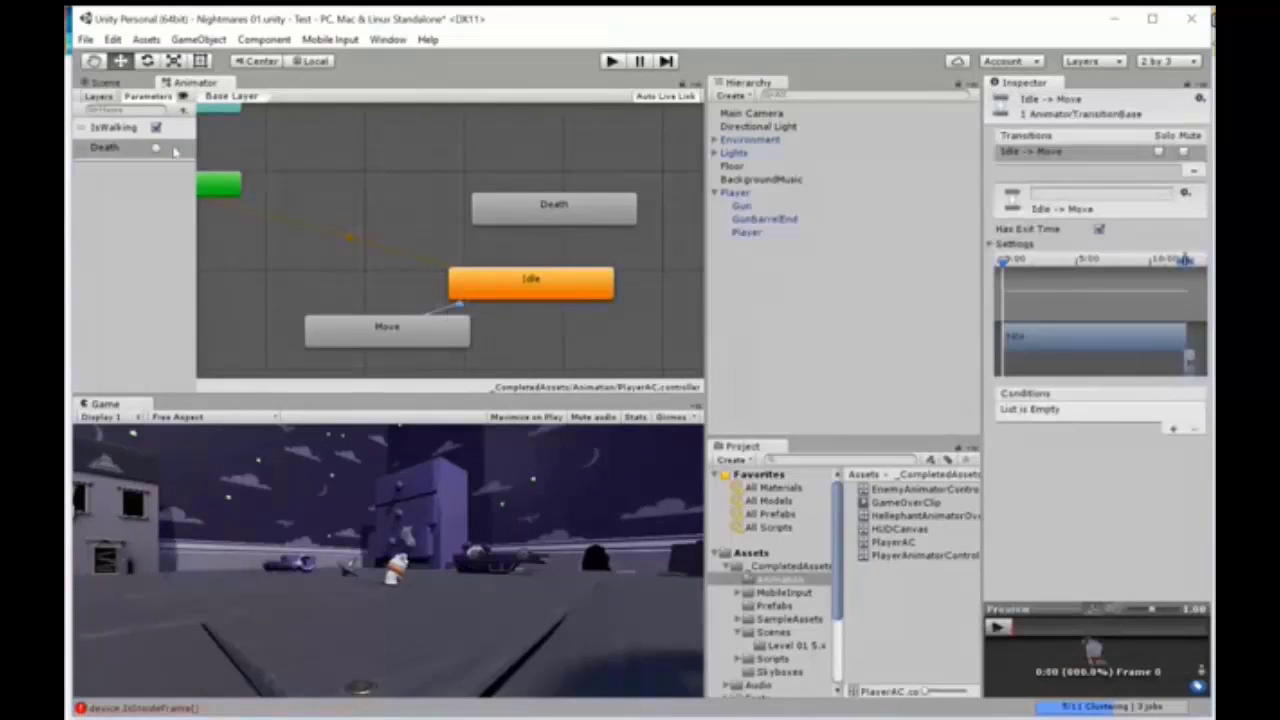
Step: Create a transition from the Move state back to the Idle state and show its settings
right_click(410, 340)
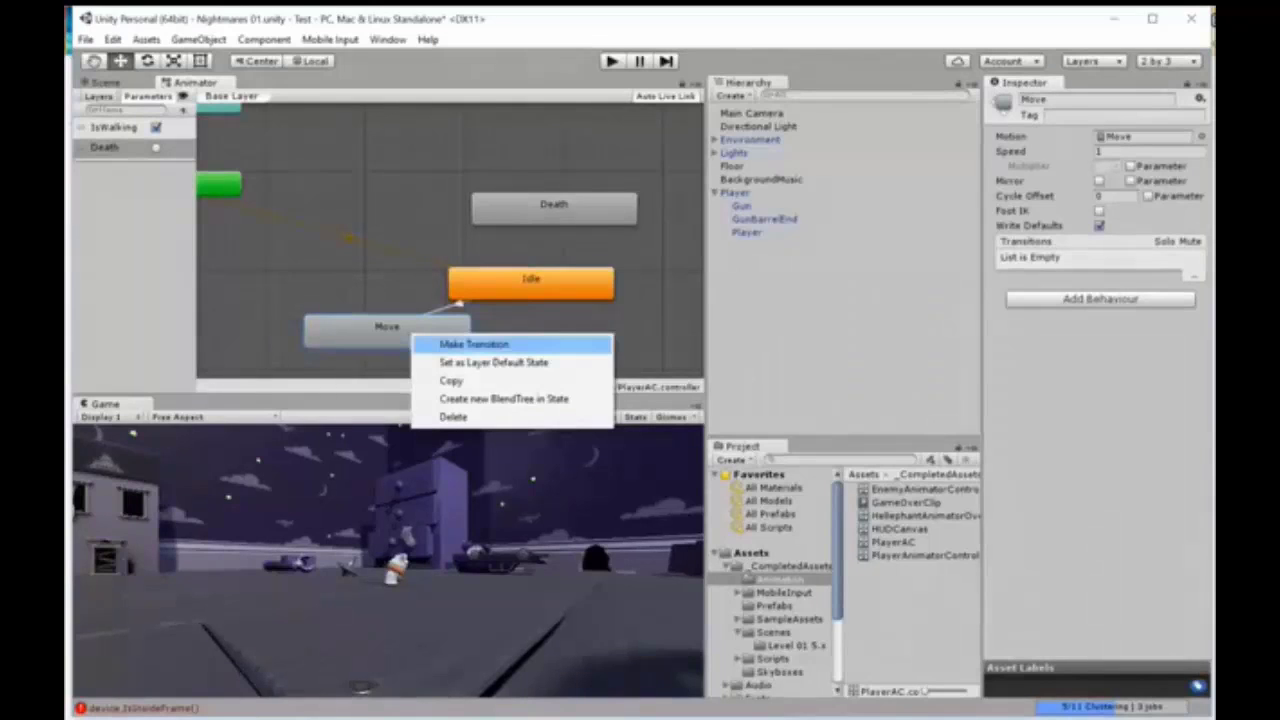
left_click(432, 344)
left_click(549, 296)
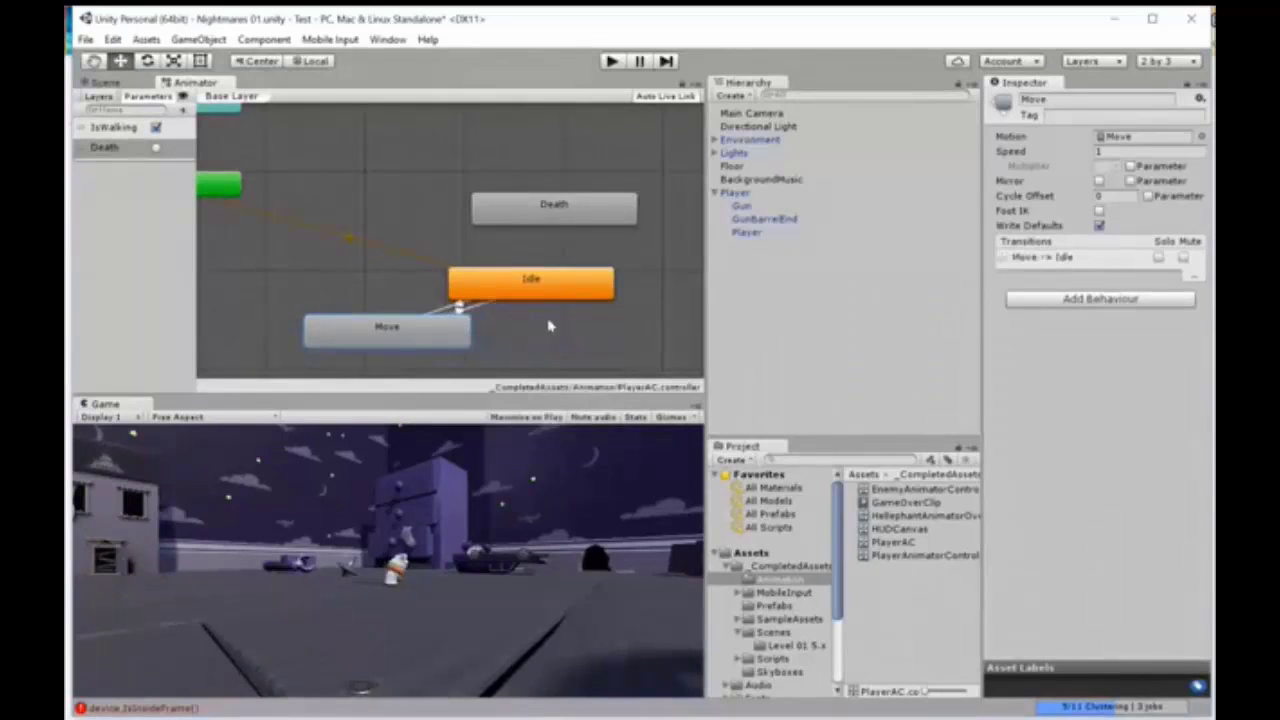
left_click(473, 309)
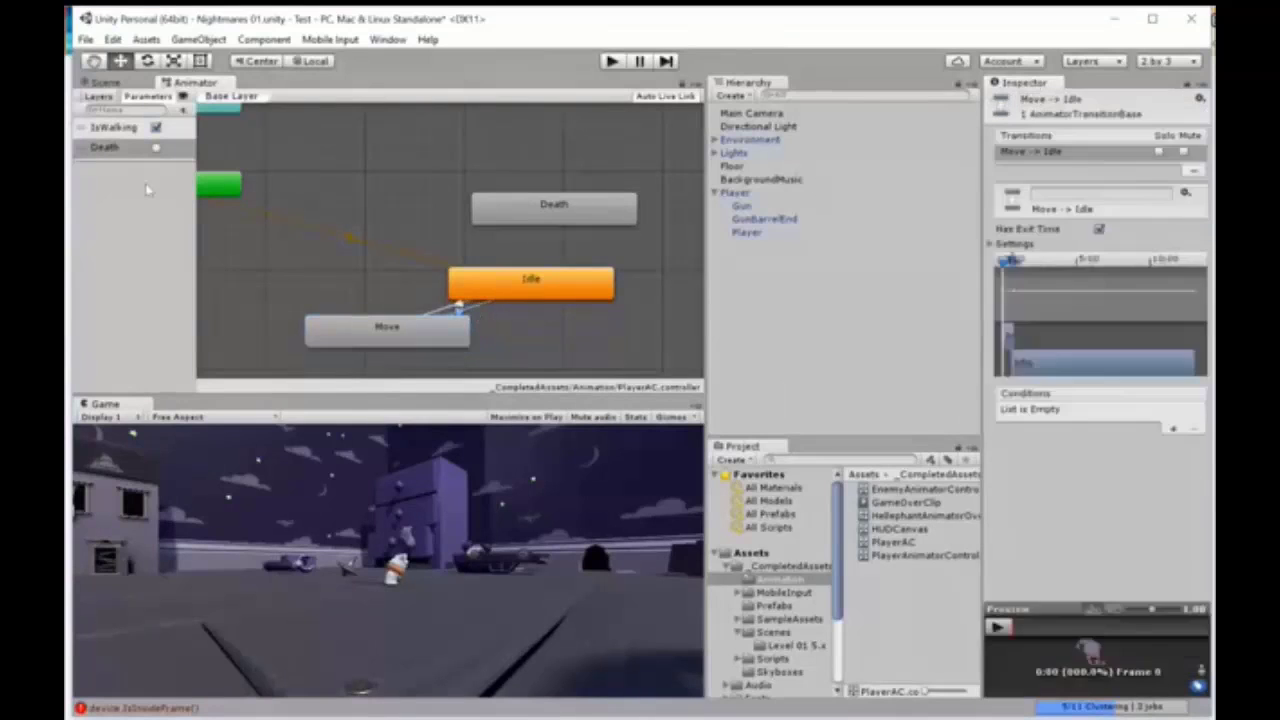
Step: Turn off the IsWalking parameter's default value in the PlayerAC controller
left_click(156, 128)
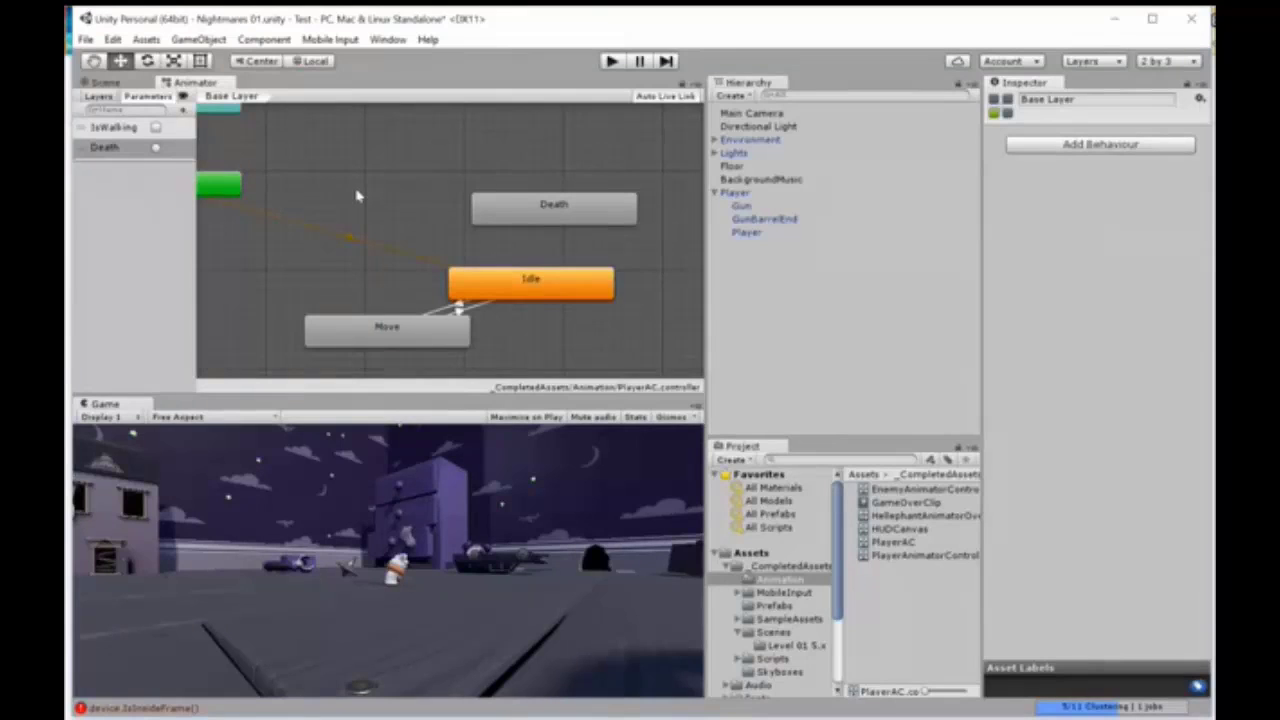
scroll(357, 195, "down", 2)
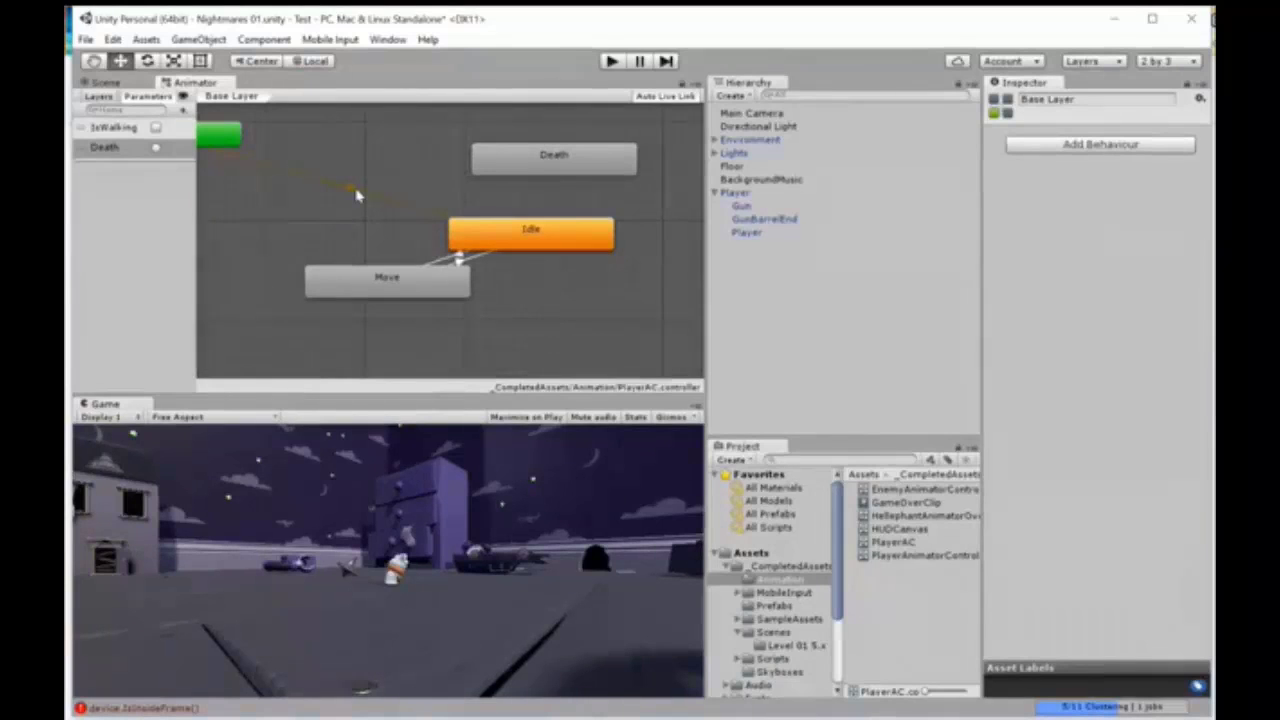
scroll(357, 195, "up", 2)
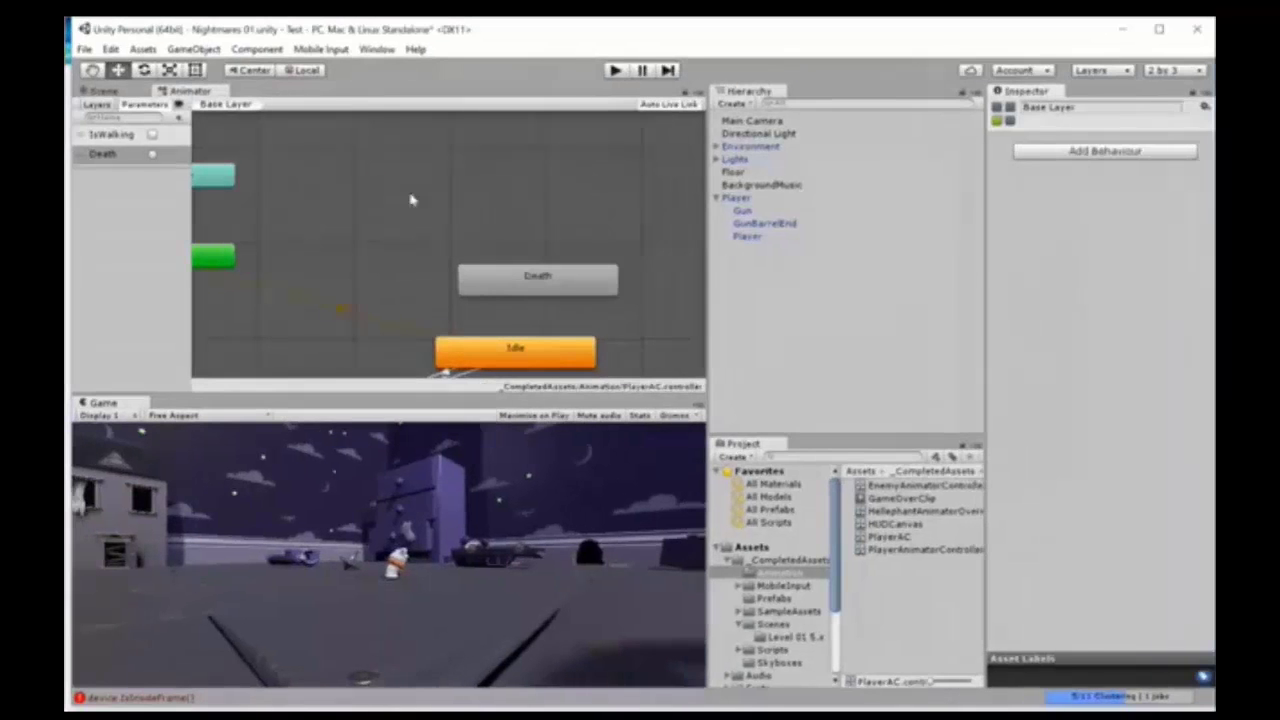
Step: Move the Any State and Entry nodes closer to the Death and Idle states in the animator graph
right_click(206, 181)
left_click(250, 152)
left_click(220, 178)
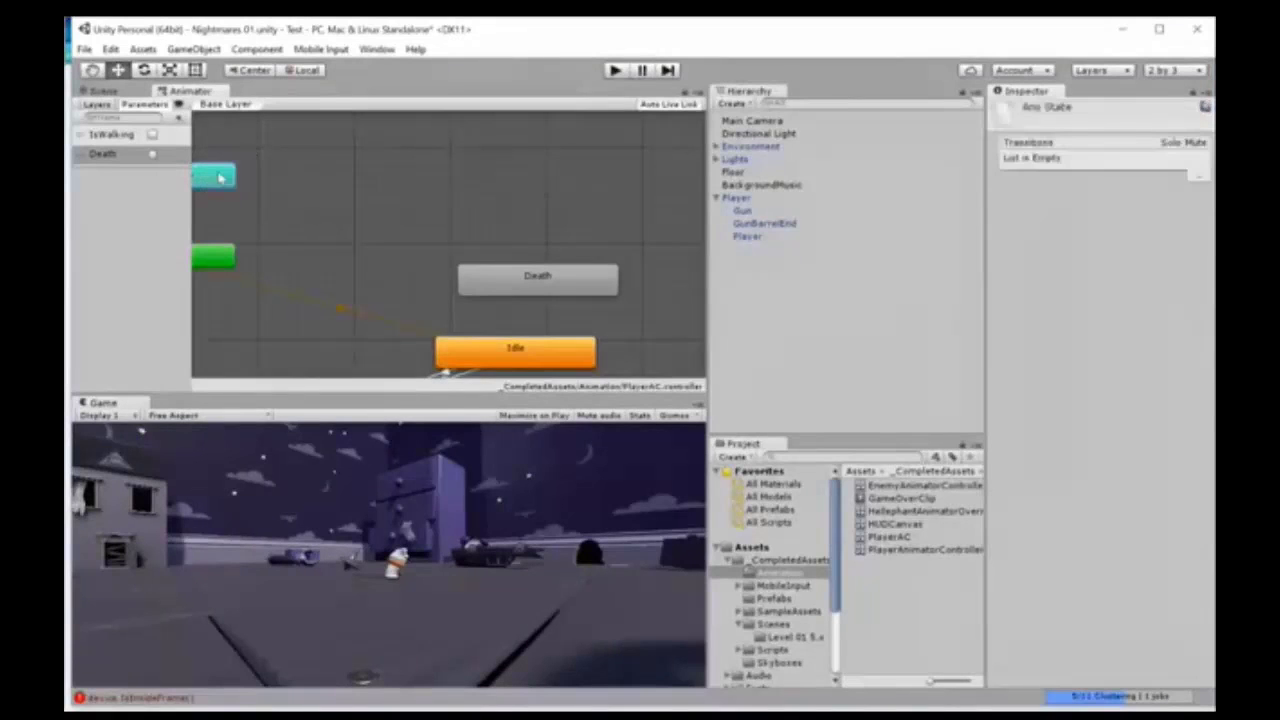
left_click_drag(220, 178, 369, 151)
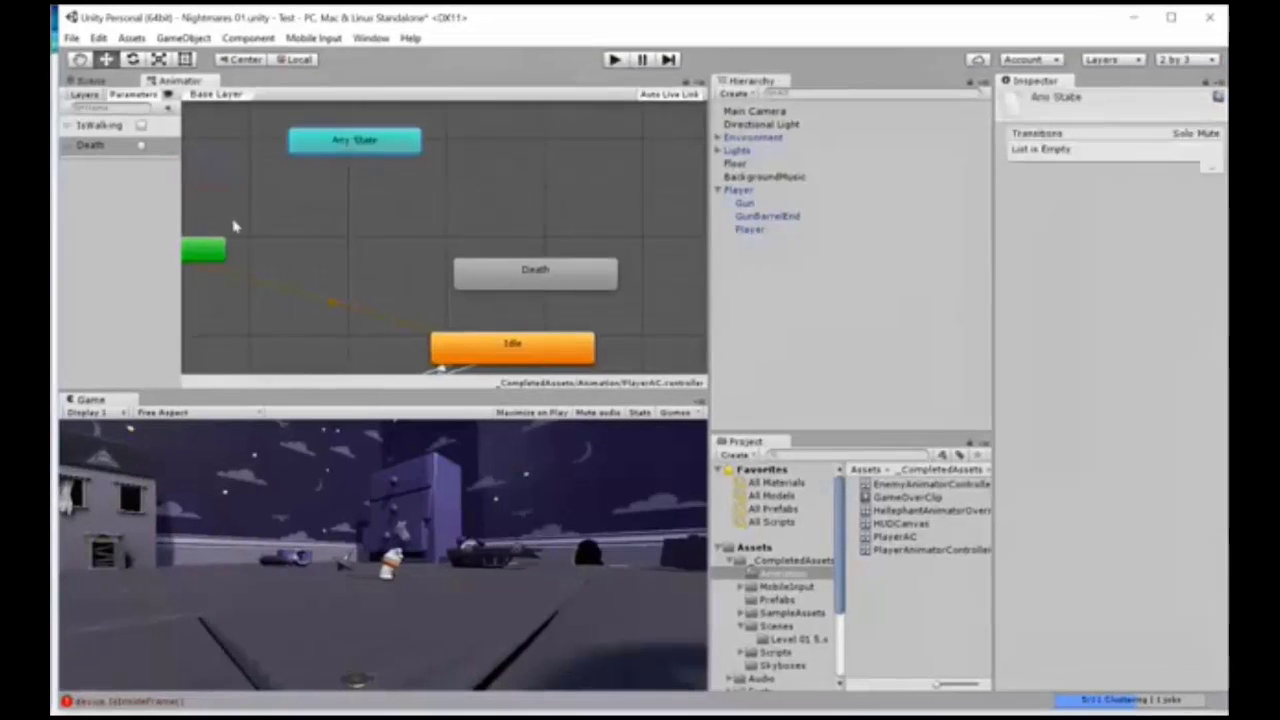
left_click_drag(216, 248, 382, 234)
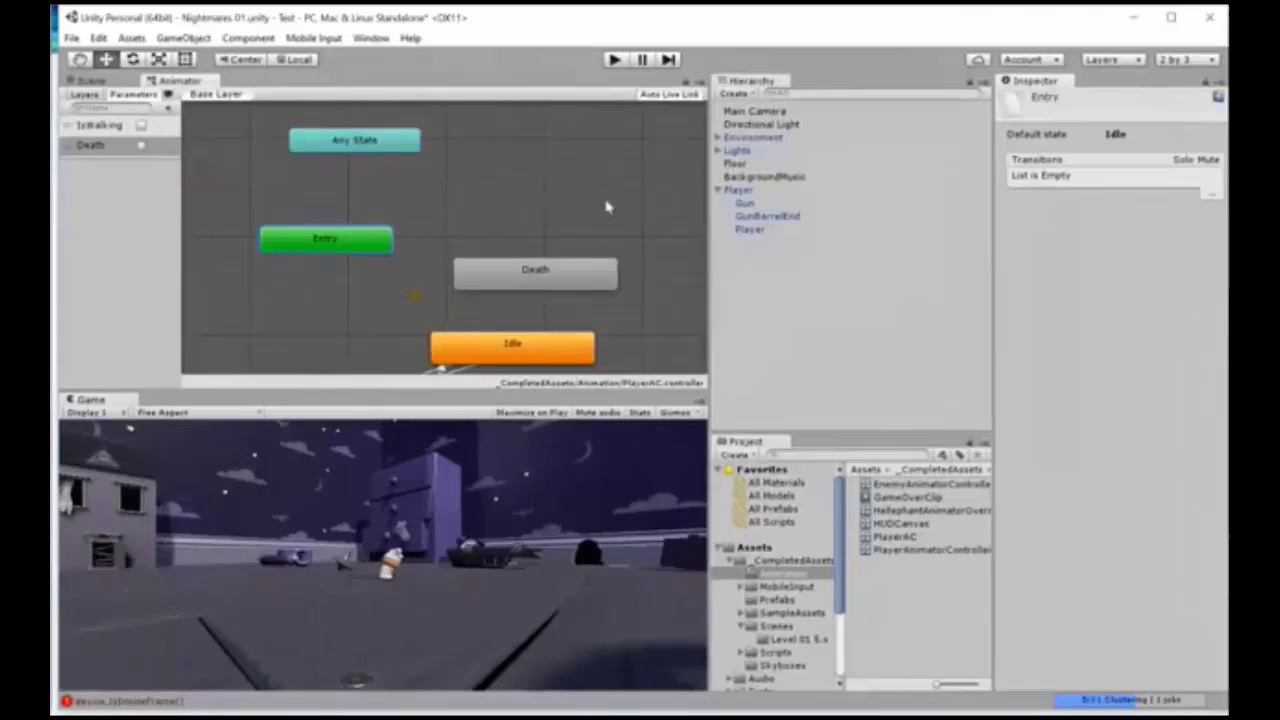
Step: Create a transition from Any State to the Death state
right_click(409, 141)
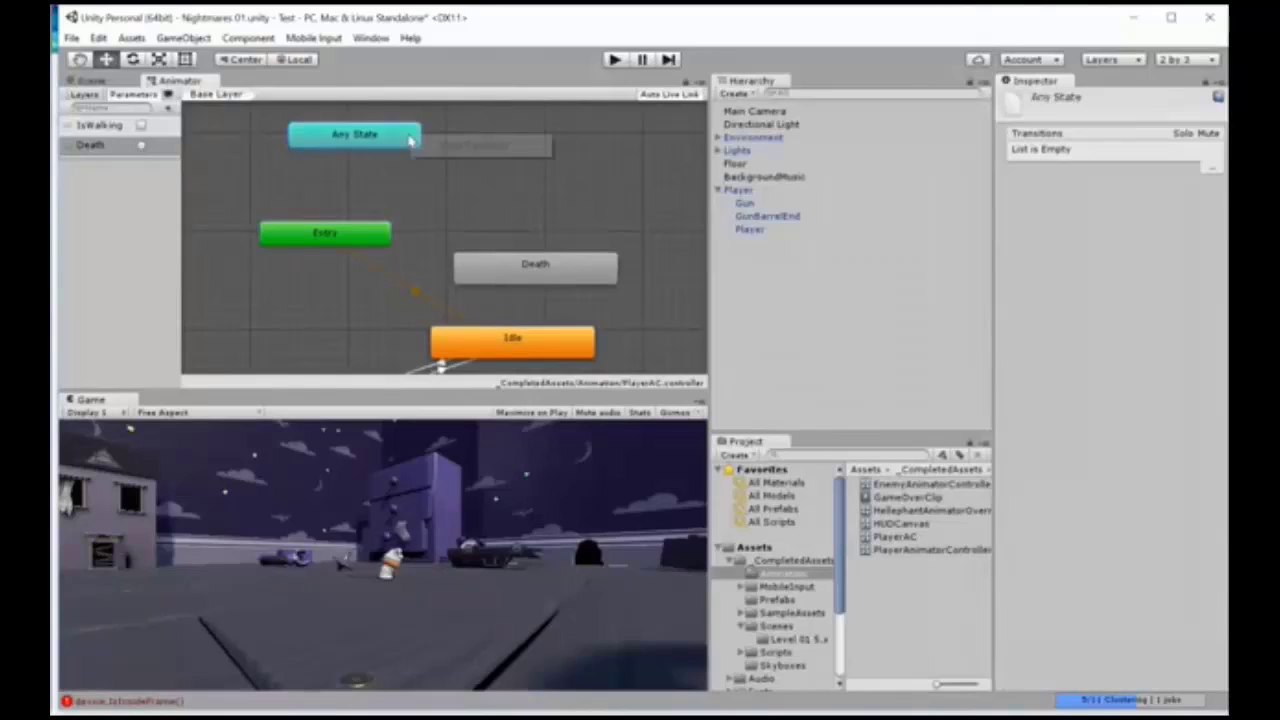
left_click(445, 143)
left_click(532, 268)
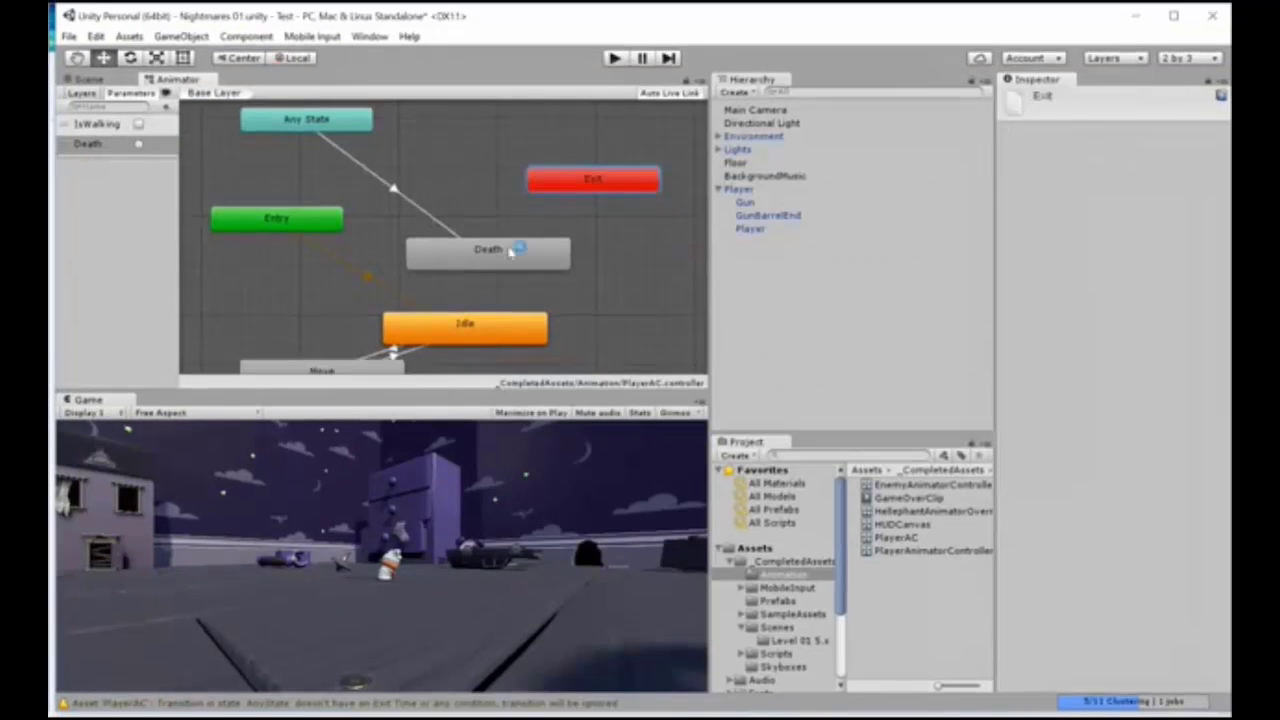
Step: Rearrange the graph by stacking Death above Idle, bringing Move up beneath them and shifting Exit slightly upward
left_click_drag(510, 251, 483, 220)
left_click_drag(453, 322, 448, 266)
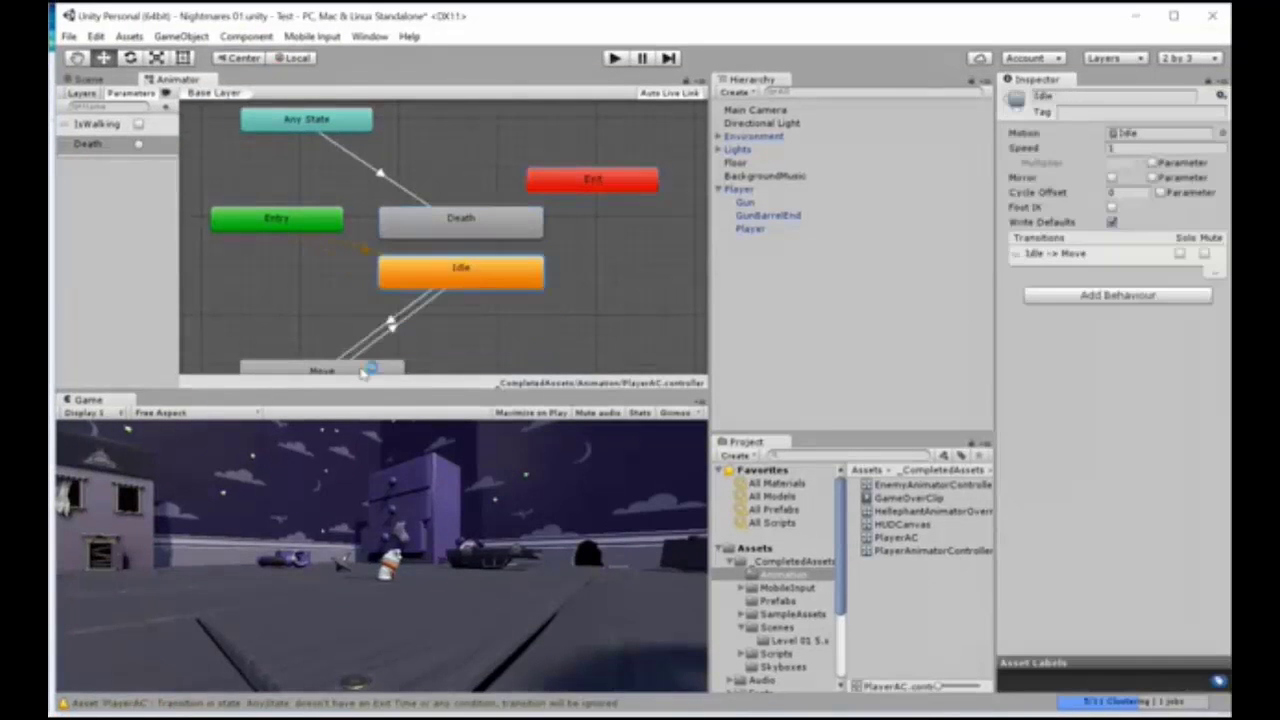
left_click(365, 370)
left_click_drag(365, 372, 402, 336)
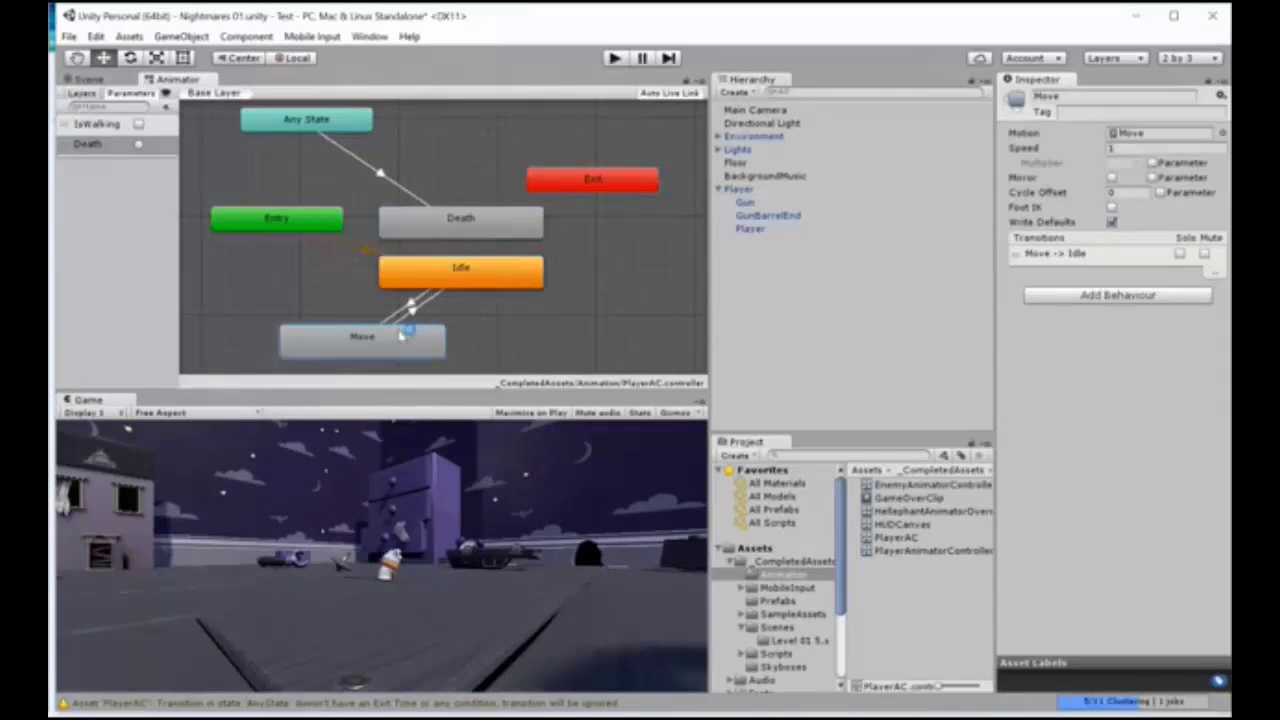
left_click_drag(619, 189, 610, 170)
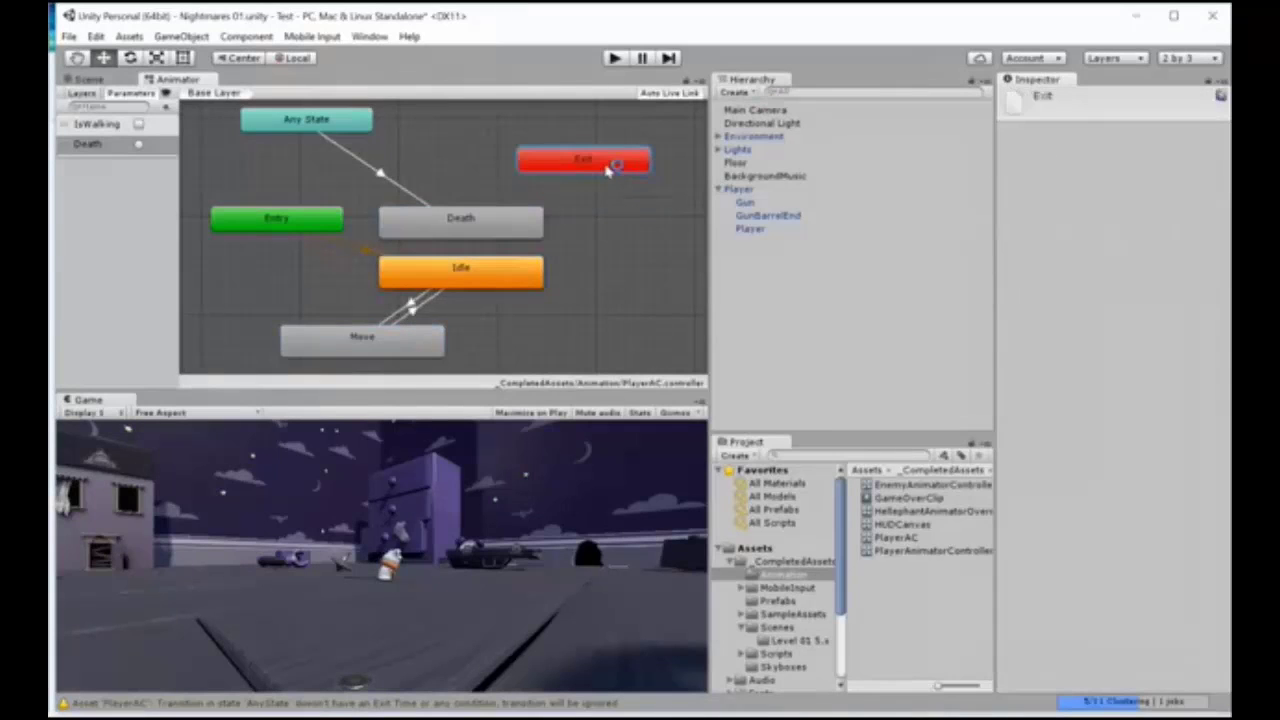
middle_click_drag(628, 295, 616, 296)
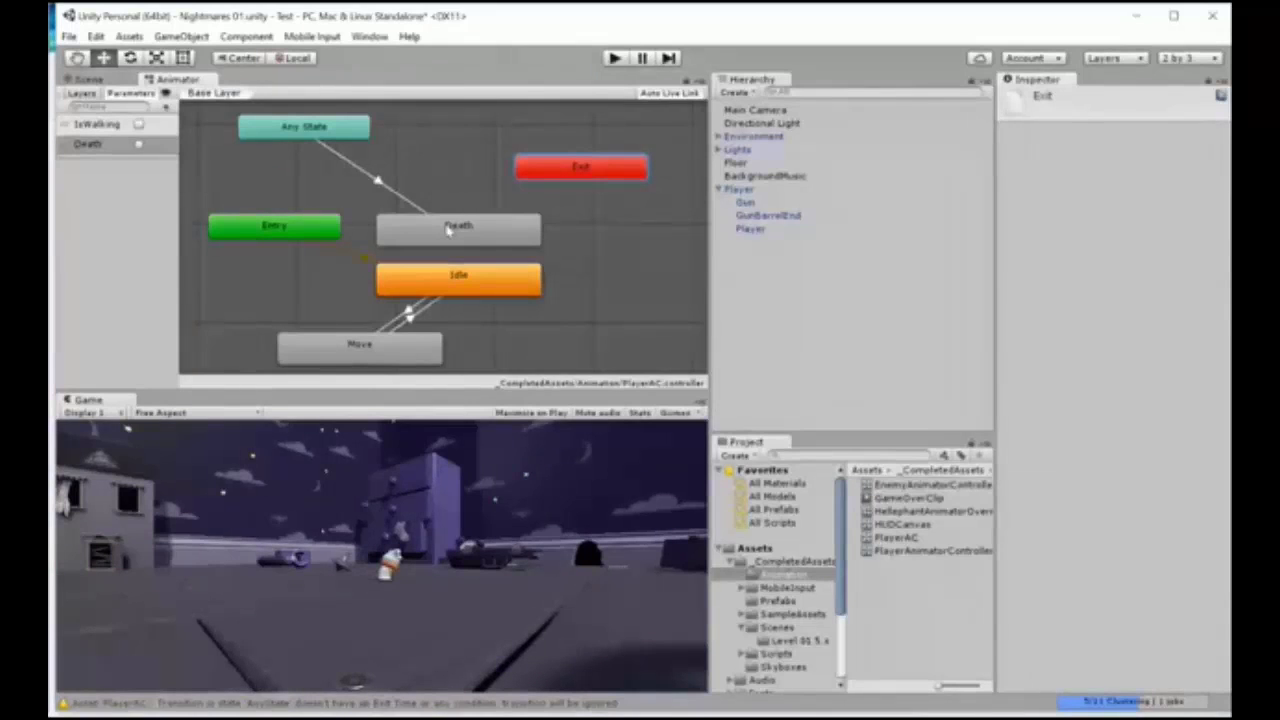
Step: Review the Player object's components and the PlayerAC controller asset in the _CompletedAssets Animation folder
left_click(741, 190)
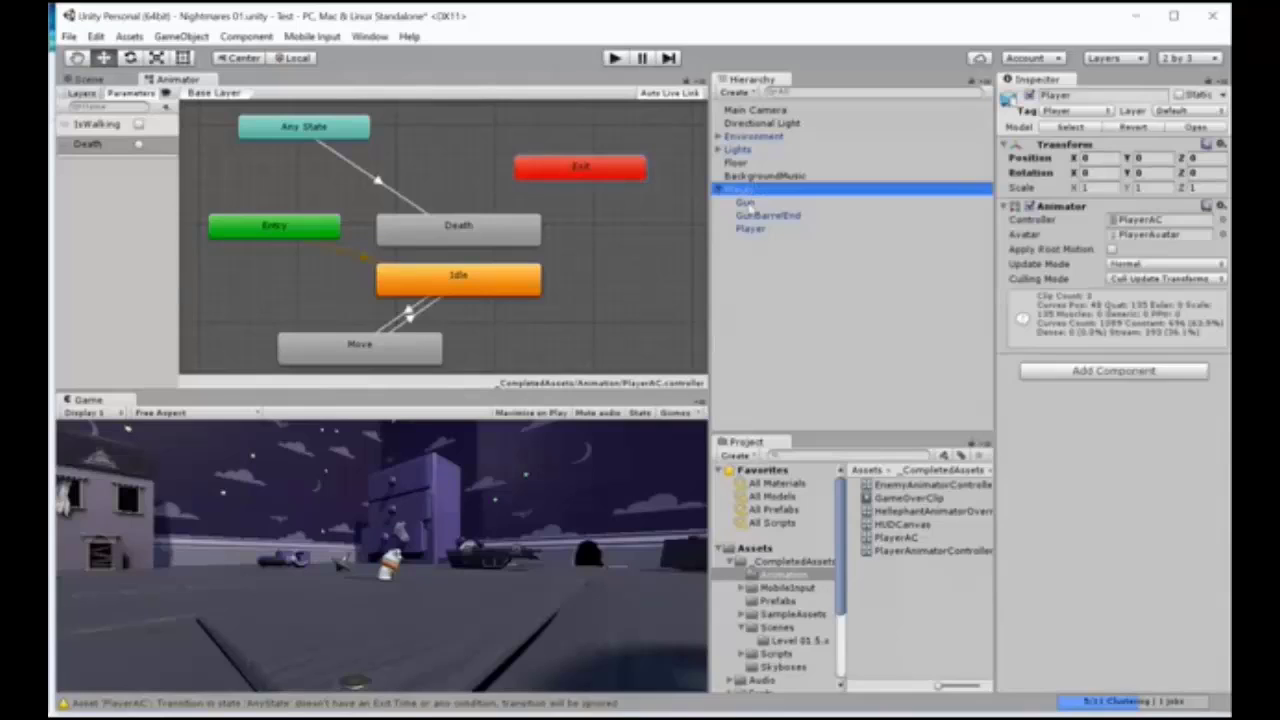
left_click(751, 229)
left_click(743, 190)
left_click(757, 576)
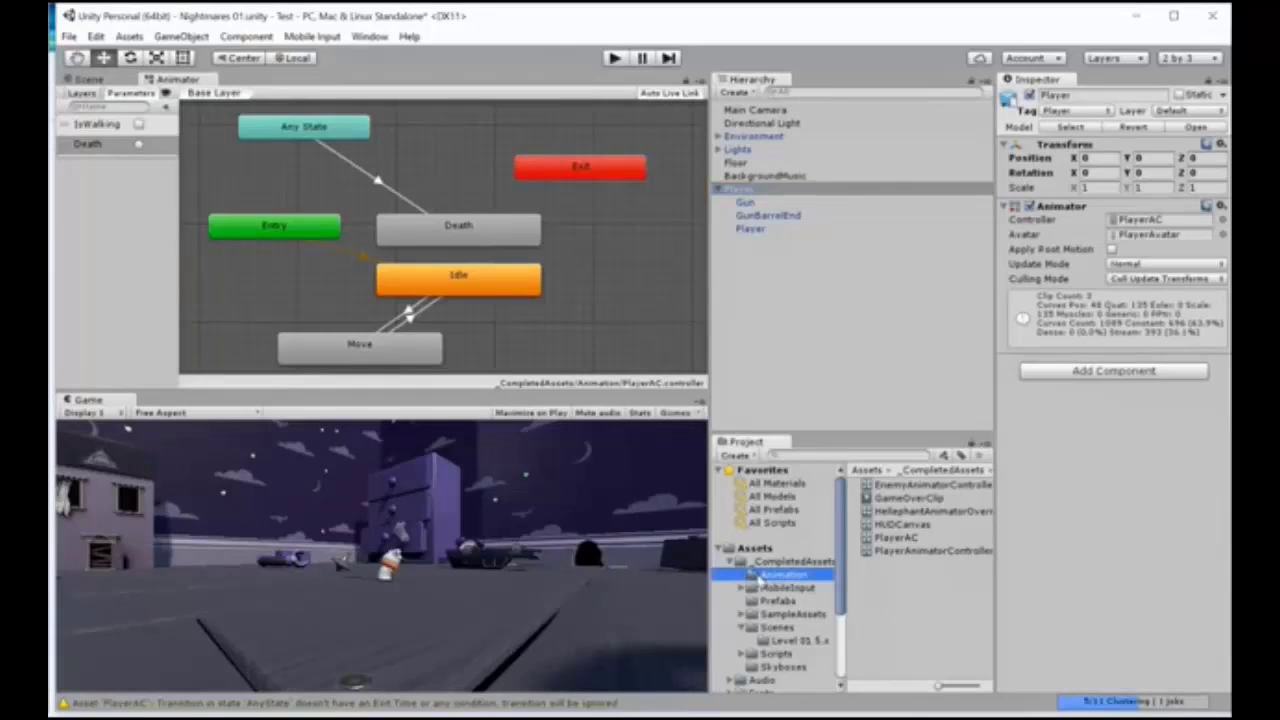
left_click(778, 563)
left_click(777, 575)
left_click(897, 539)
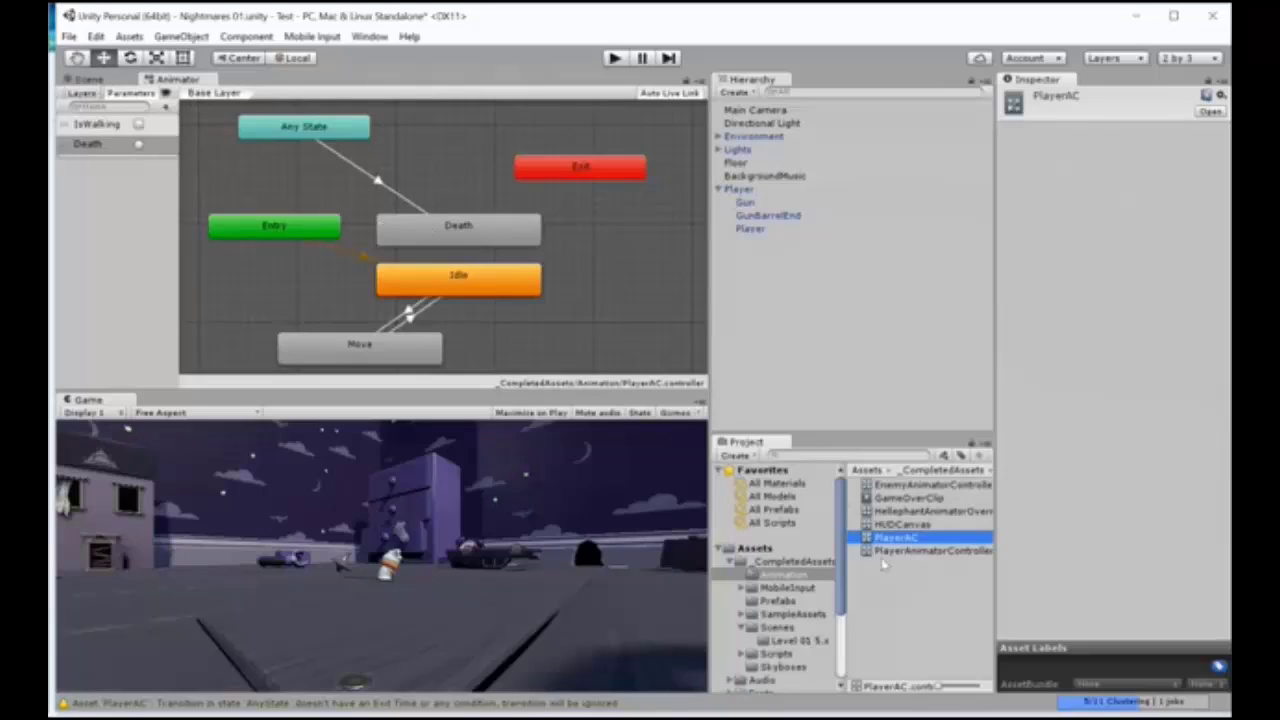
Step: Examine the Player model's contents in the Models Characters folder and view its Death animation clip
left_click(731, 563)
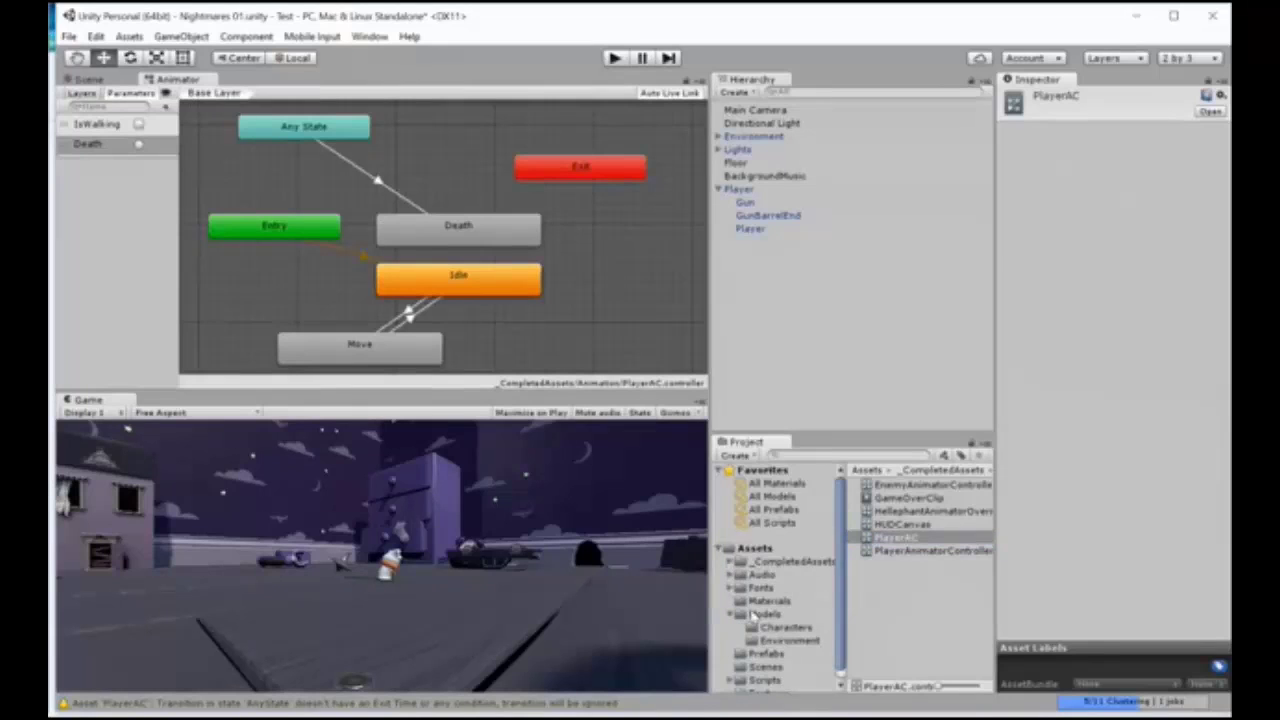
left_click(762, 614)
left_click(788, 627)
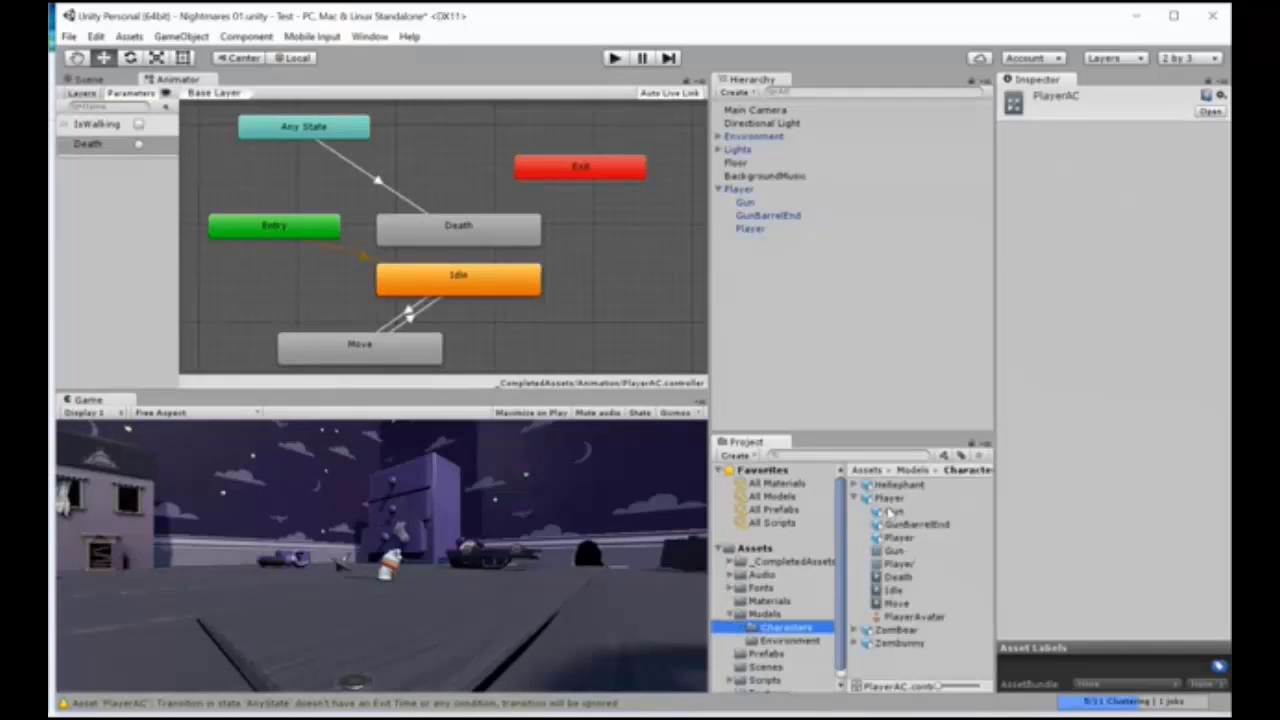
left_click(854, 498)
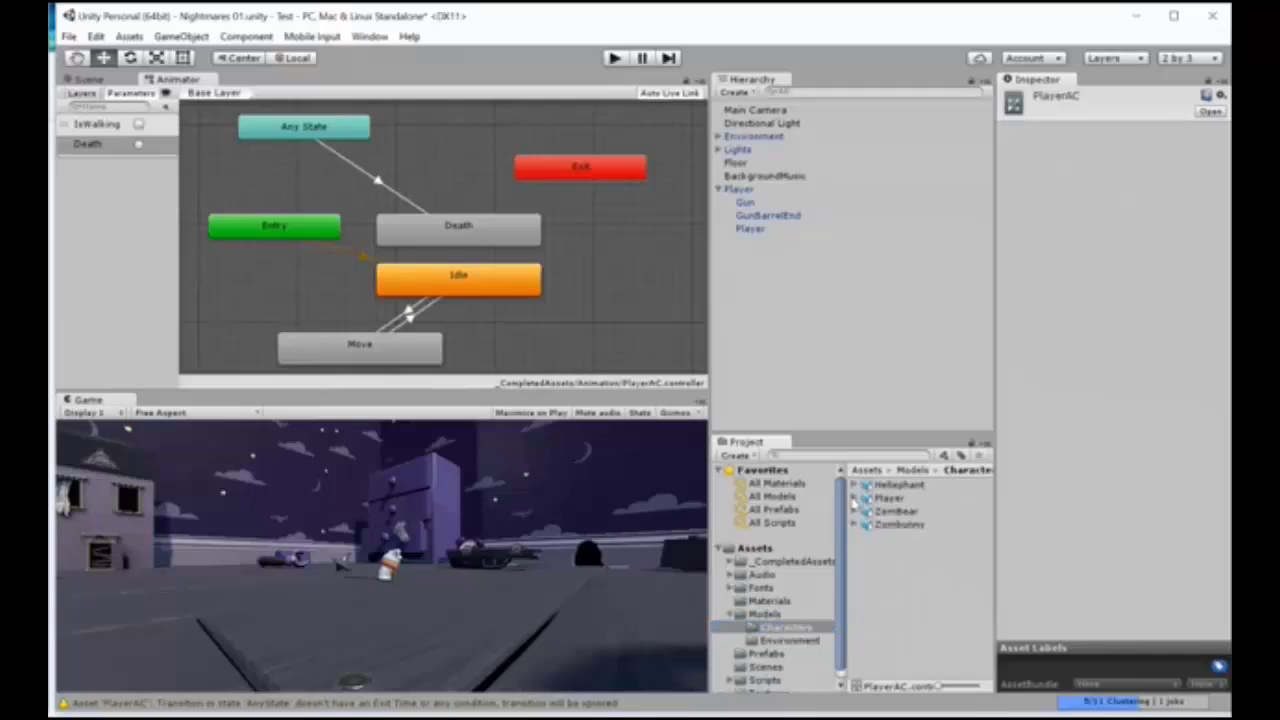
left_click(854, 498)
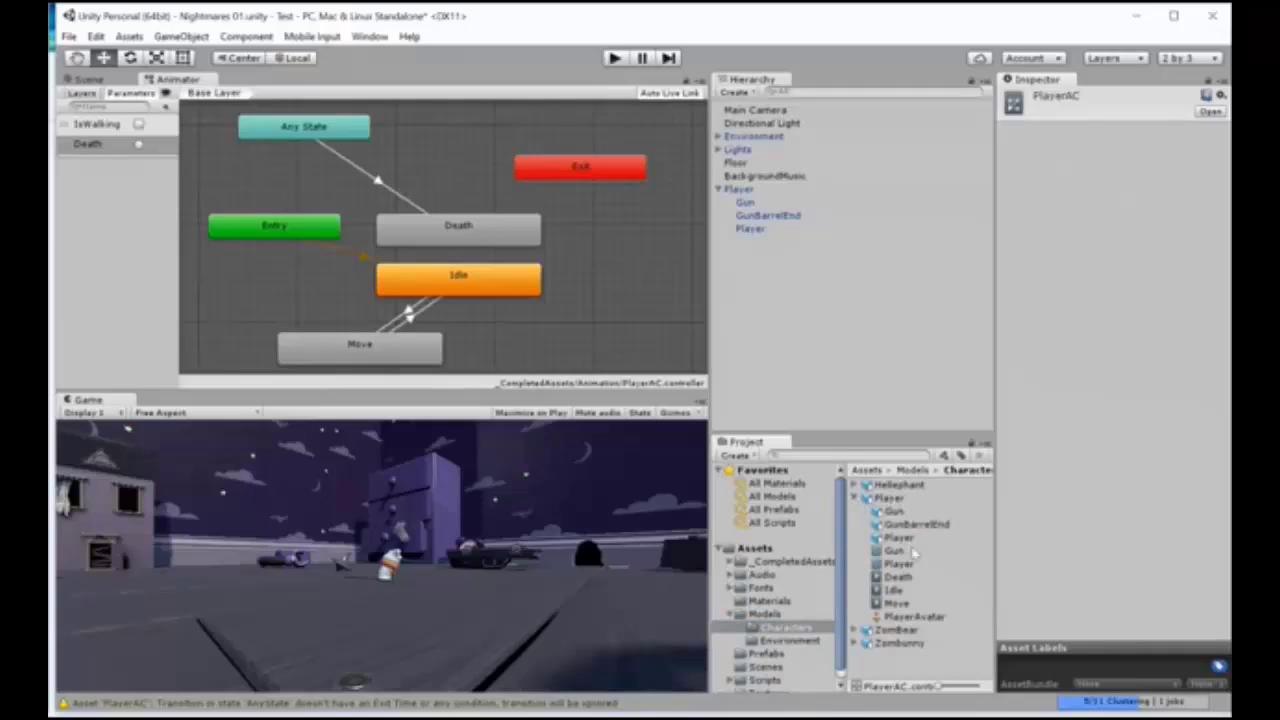
left_click(902, 579)
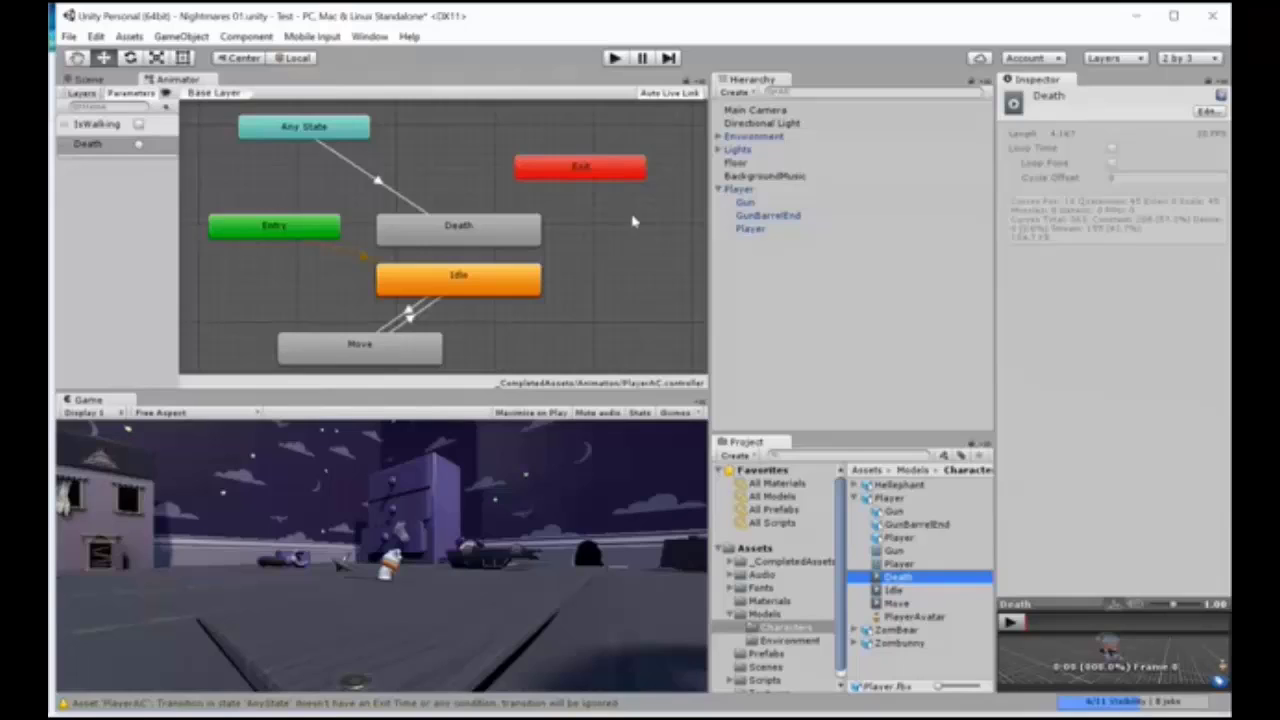
Step: Show the settings of the Any State to Death transition and enable the Death trigger's default value
left_click(396, 196)
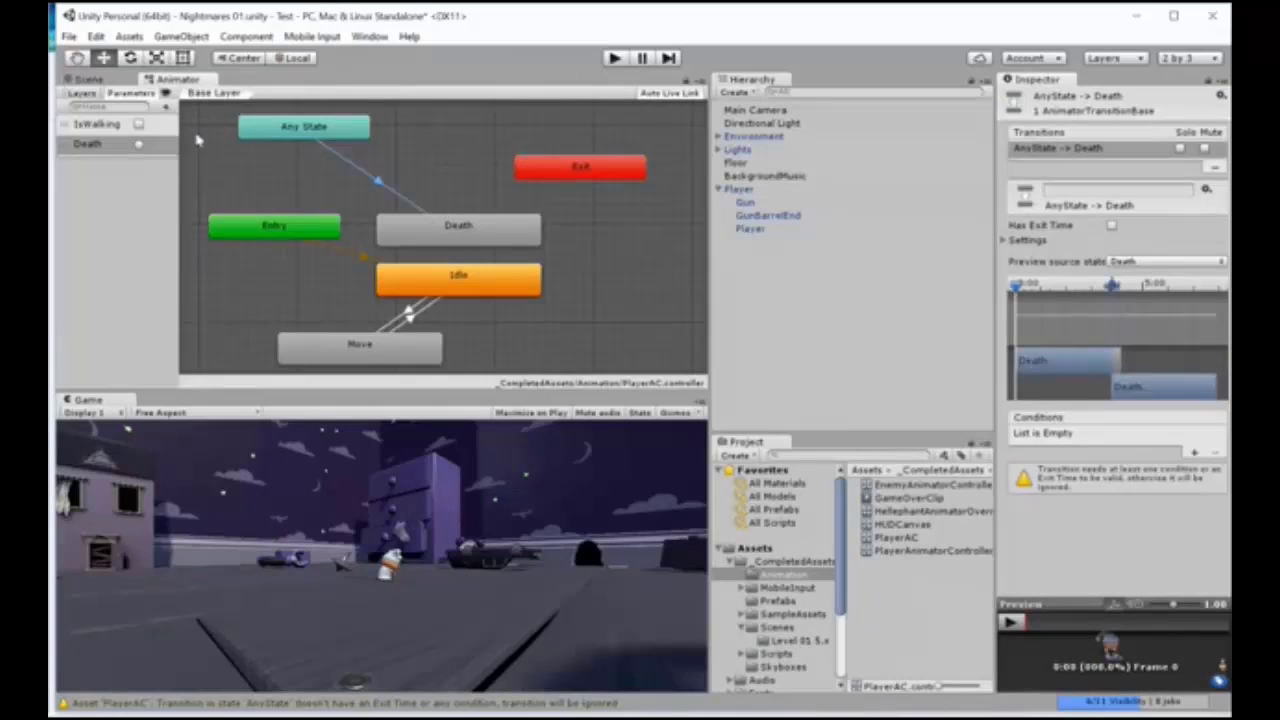
left_click(129, 160)
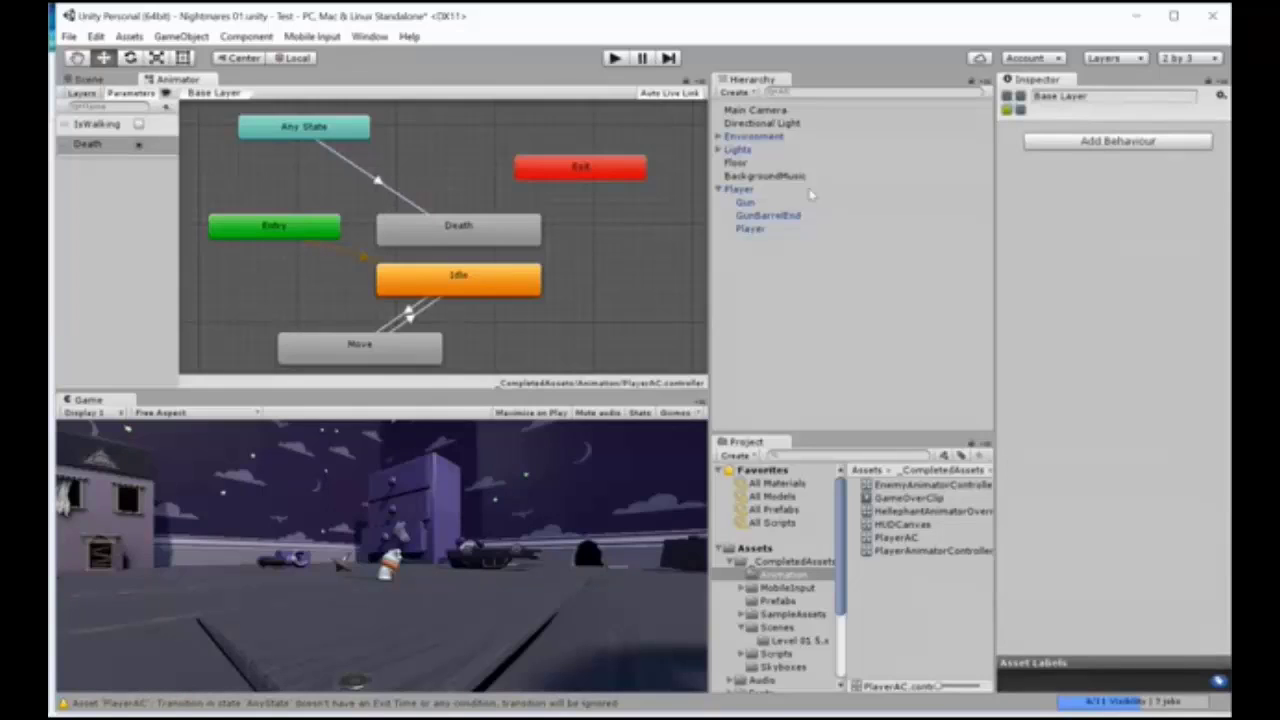
Step: Add a Rigidbody physics component to the parent Player object
left_click(745, 189)
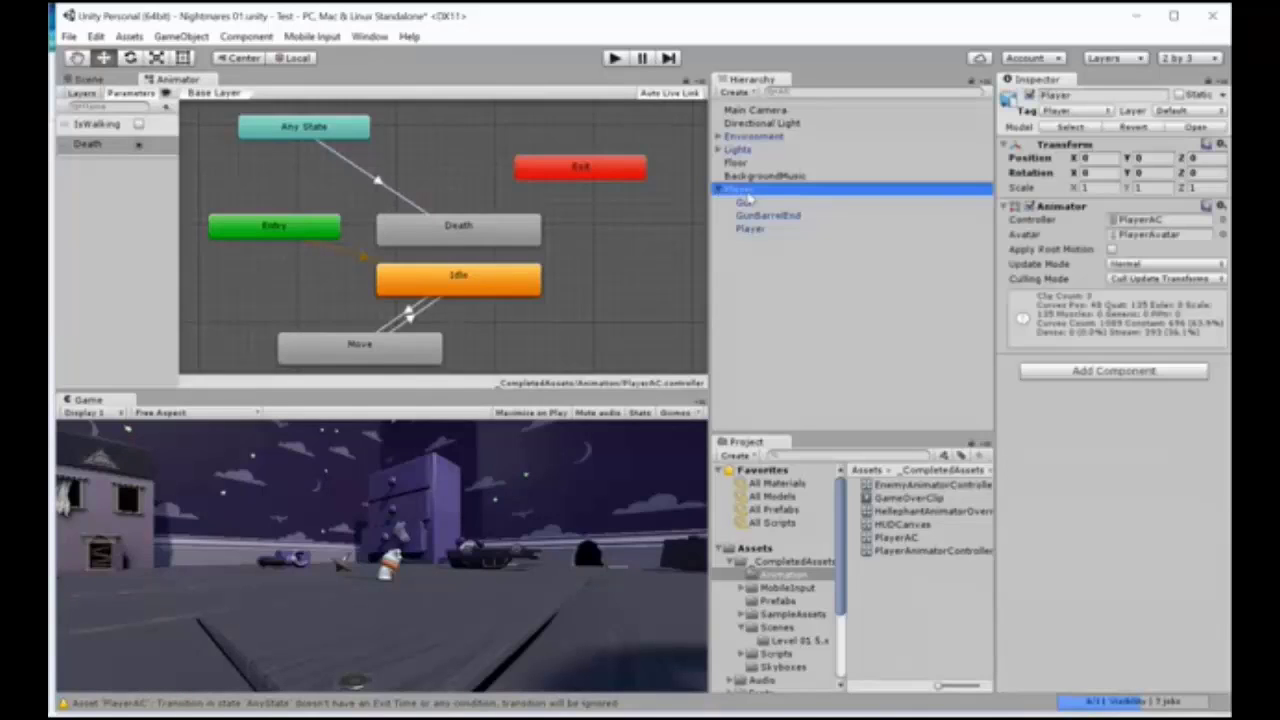
left_click(1112, 371)
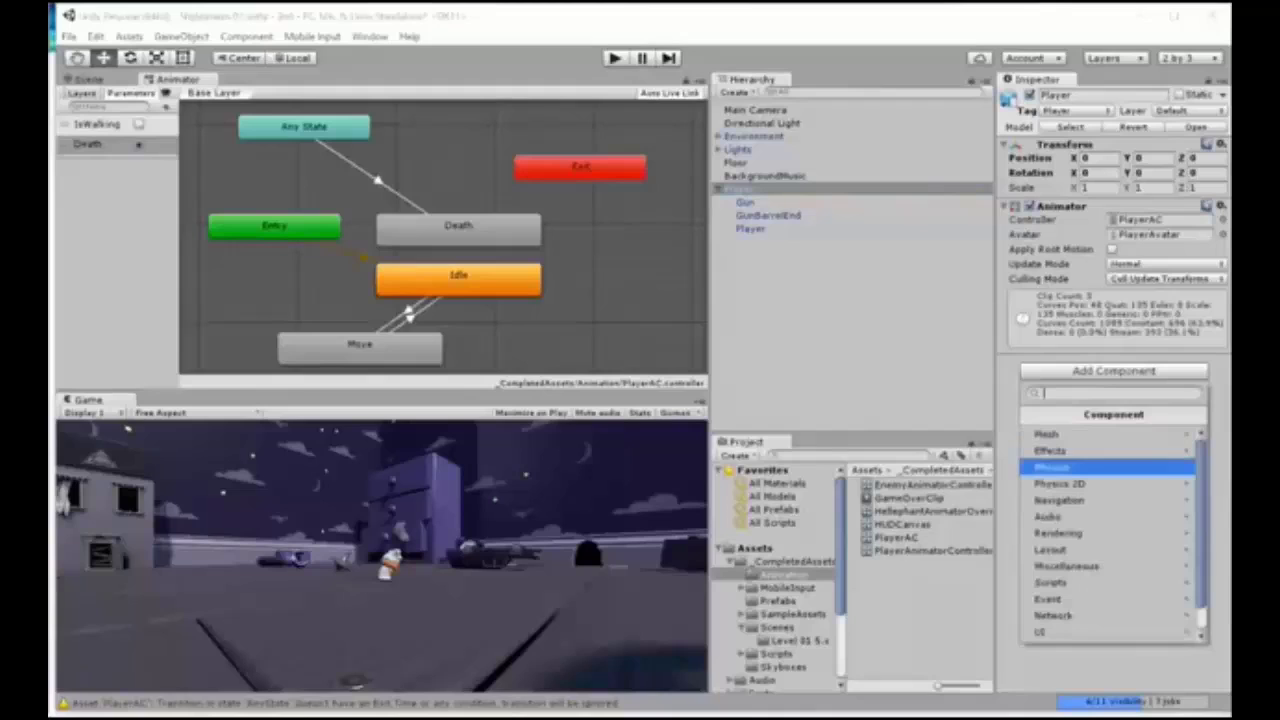
left_click(1062, 467)
left_click(1070, 436)
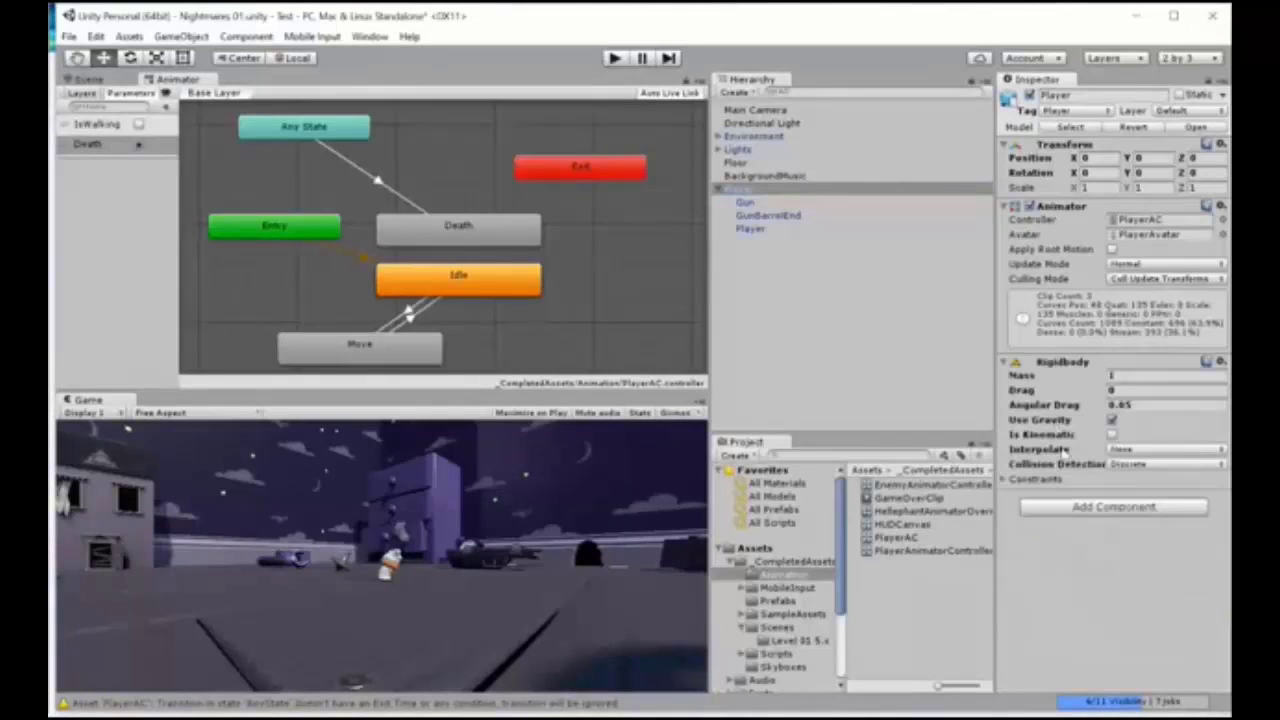
Step: Set both Drag and Angular Drag of the Player's Rigidbody to Infinity
left_click(1127, 389)
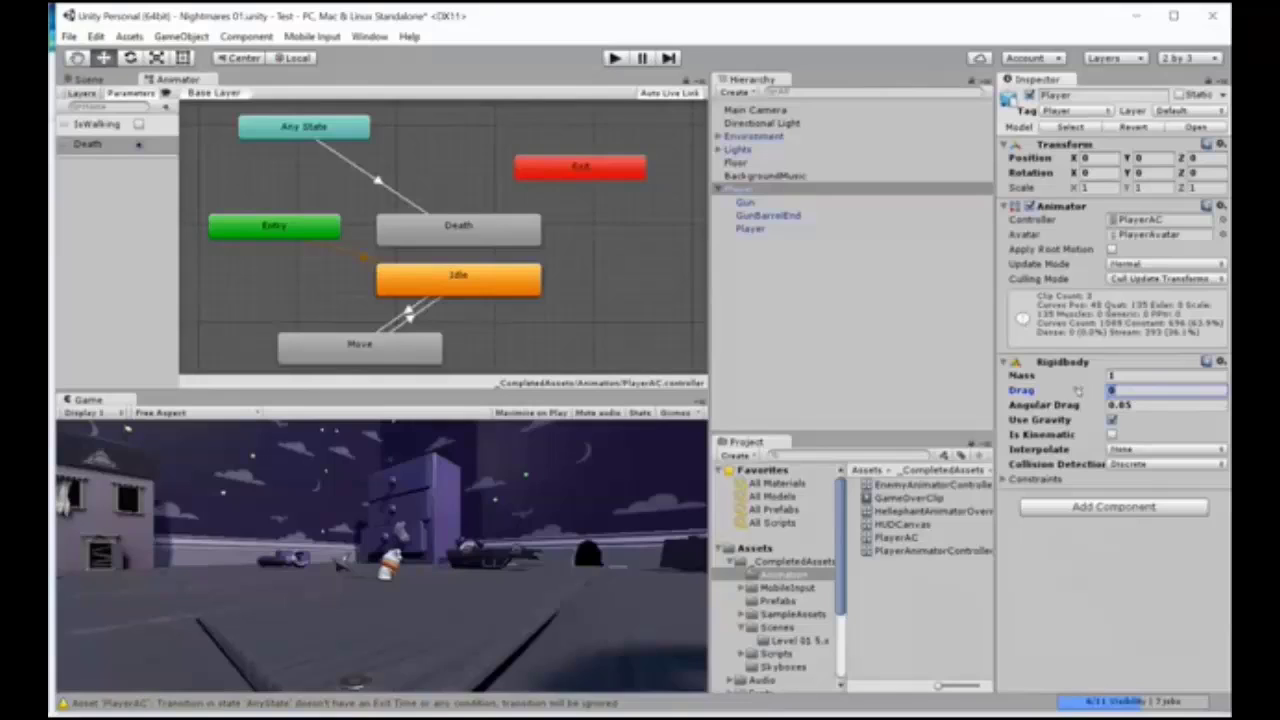
type("infinity")
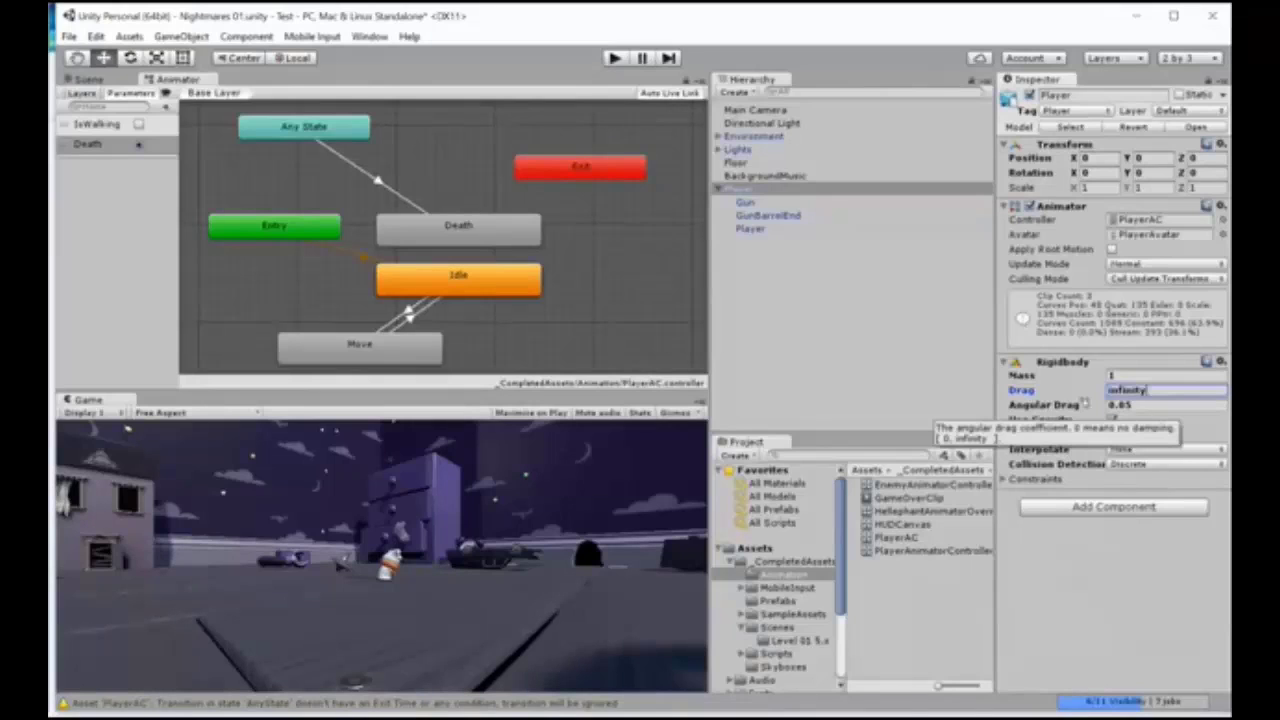
key("Tab")
type("infinity")
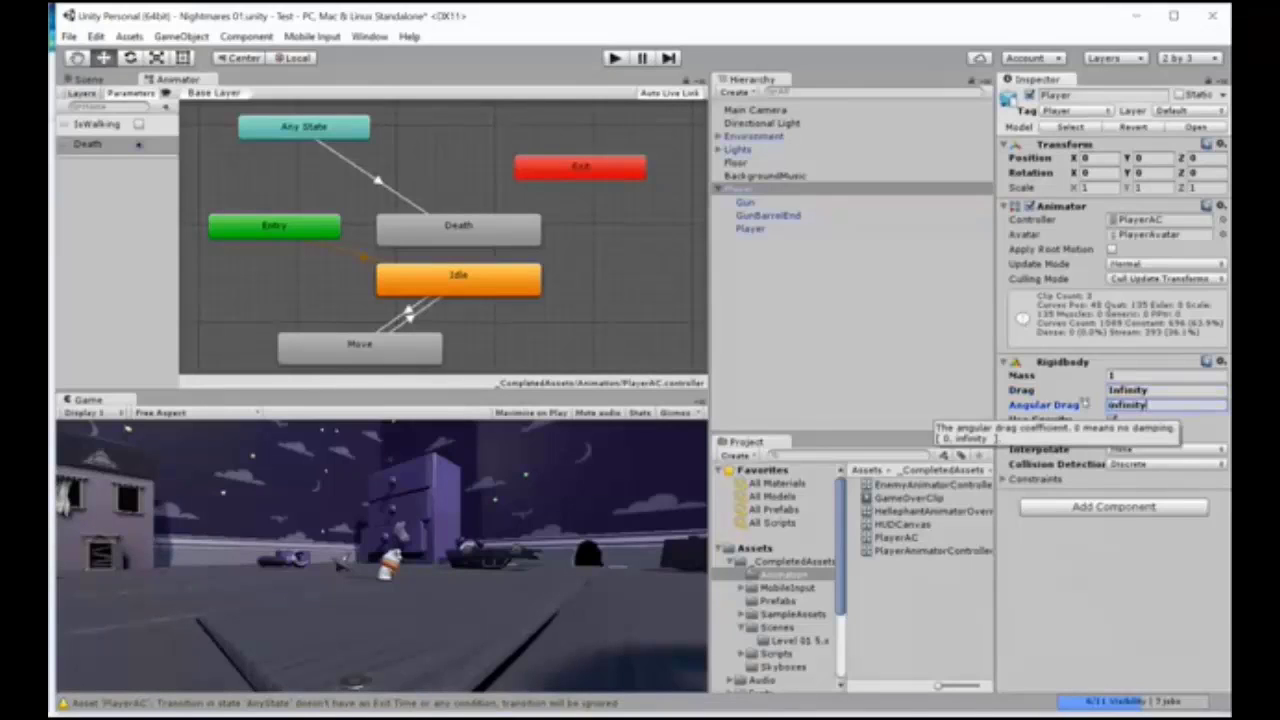
key("Tab")
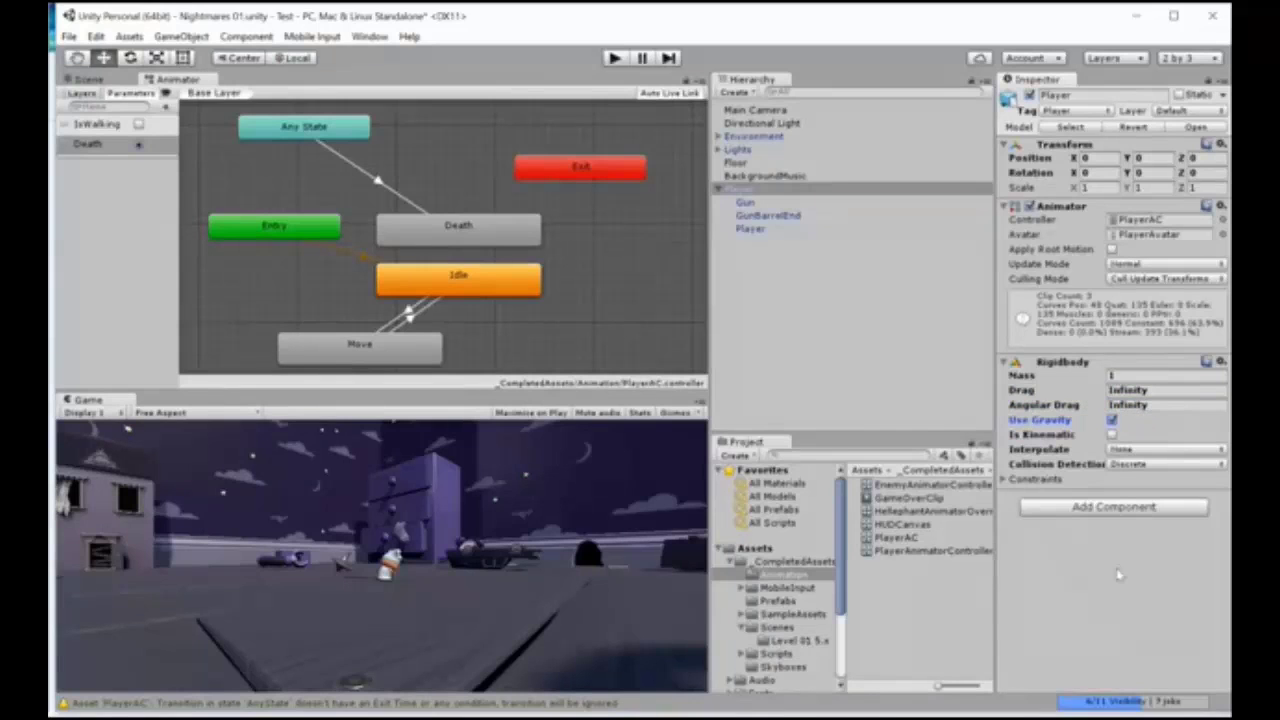
Step: Constrain the Player's Rigidbody by freezing position on Y and rotation on X and Z
left_click(1119, 574)
left_click(1003, 480)
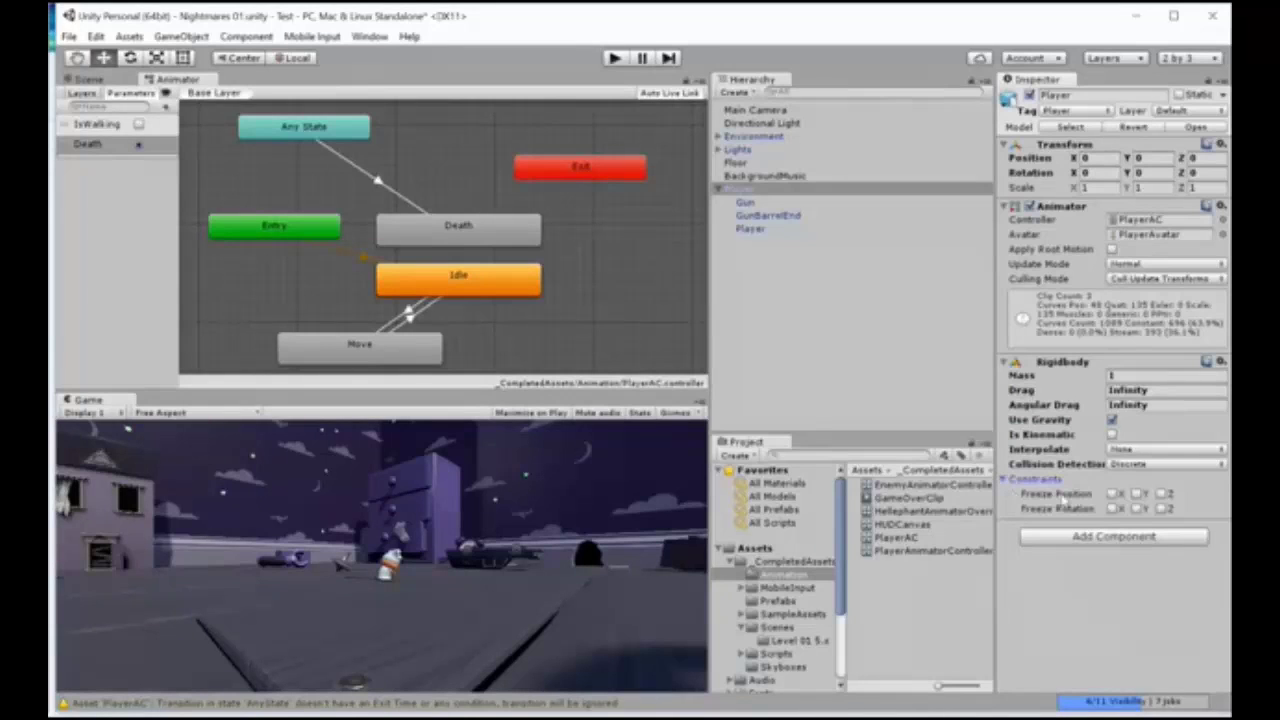
left_click(1137, 494)
left_click(1112, 509)
left_click(1162, 509)
left_click(1110, 508)
Step: Add a Capsule Collider physics component to the parent Player object
left_click(744, 189)
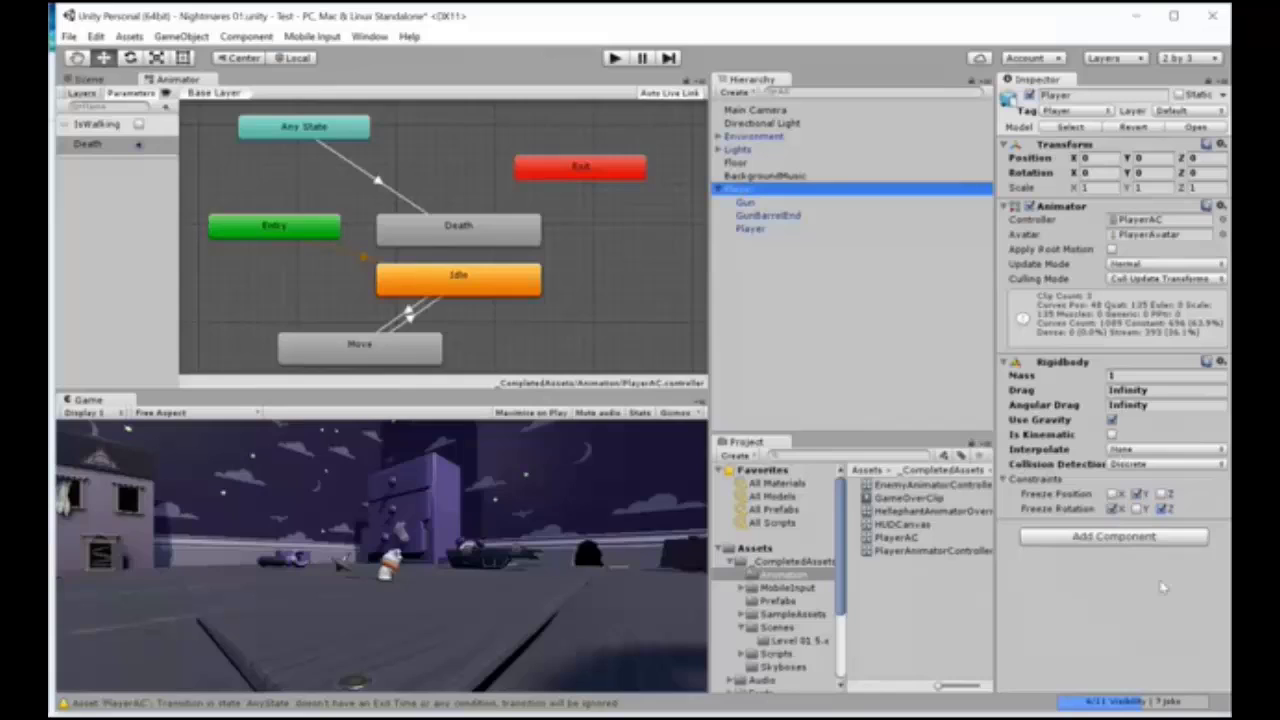
left_click(1133, 537)
left_click(1062, 352)
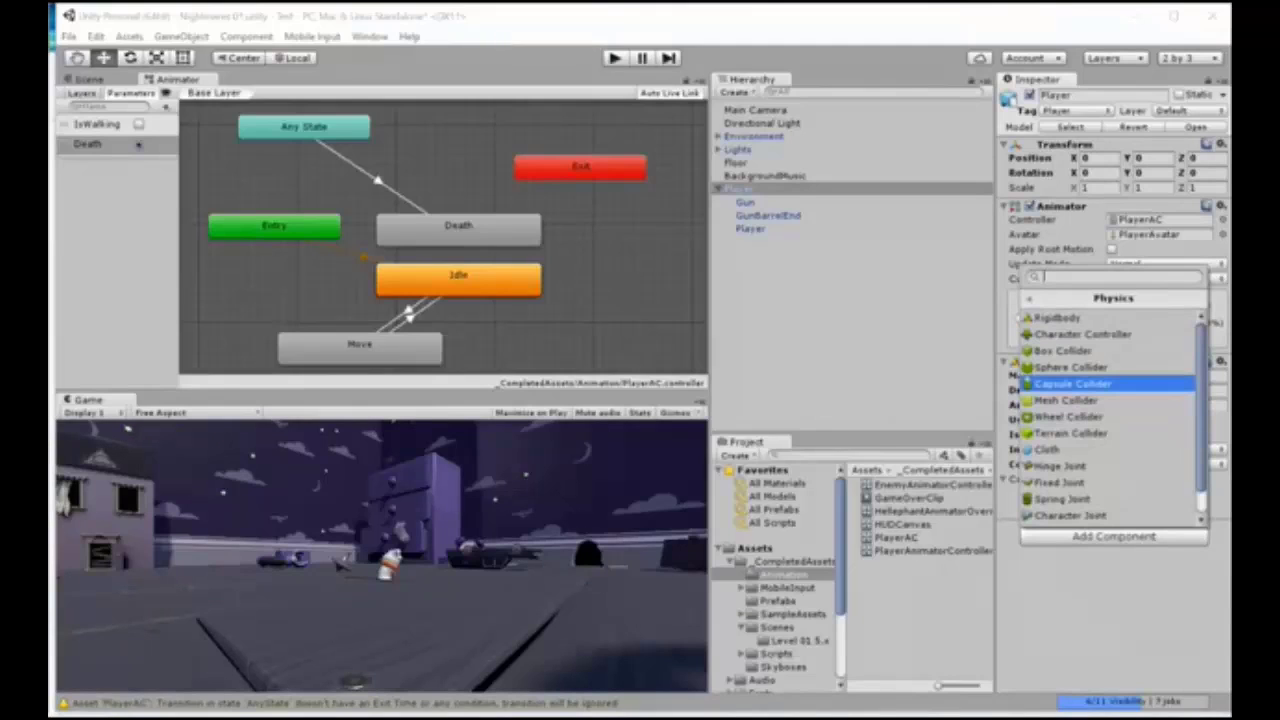
key("Return")
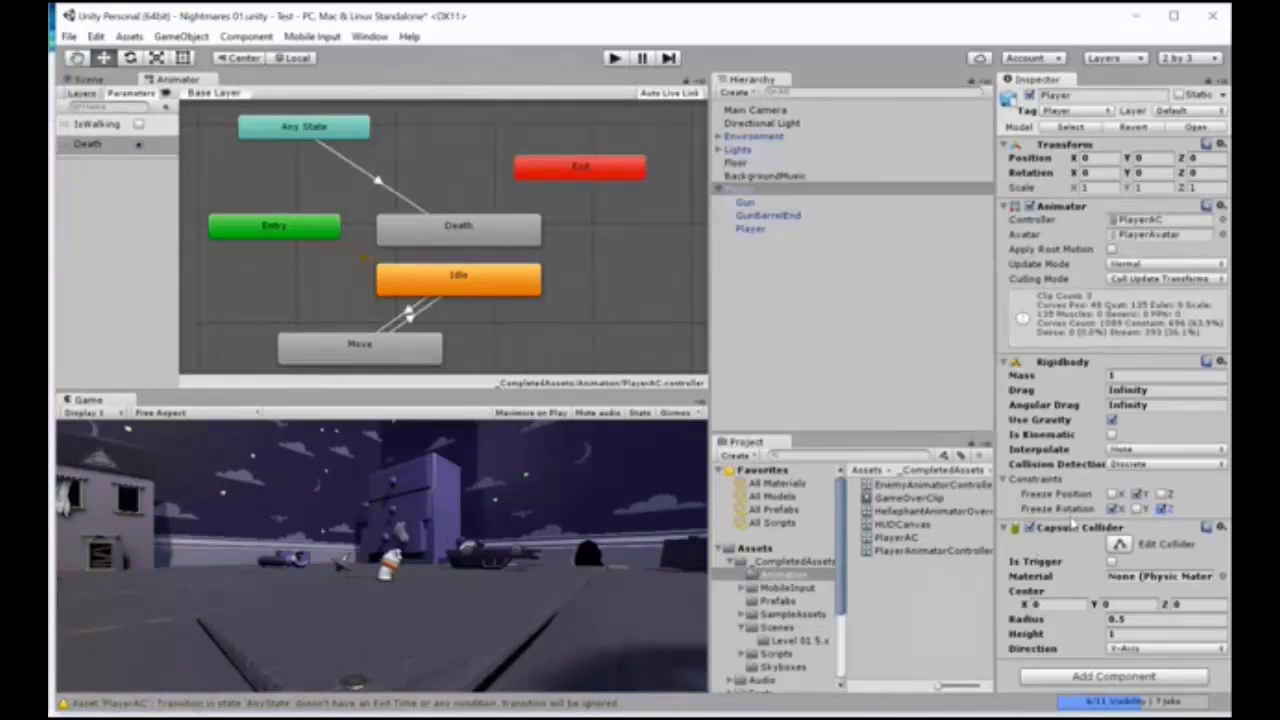
Step: Set the Player's Capsule Collider center to X 0.2 and Y 0.6, and its height to 1.2
left_click(1050, 605)
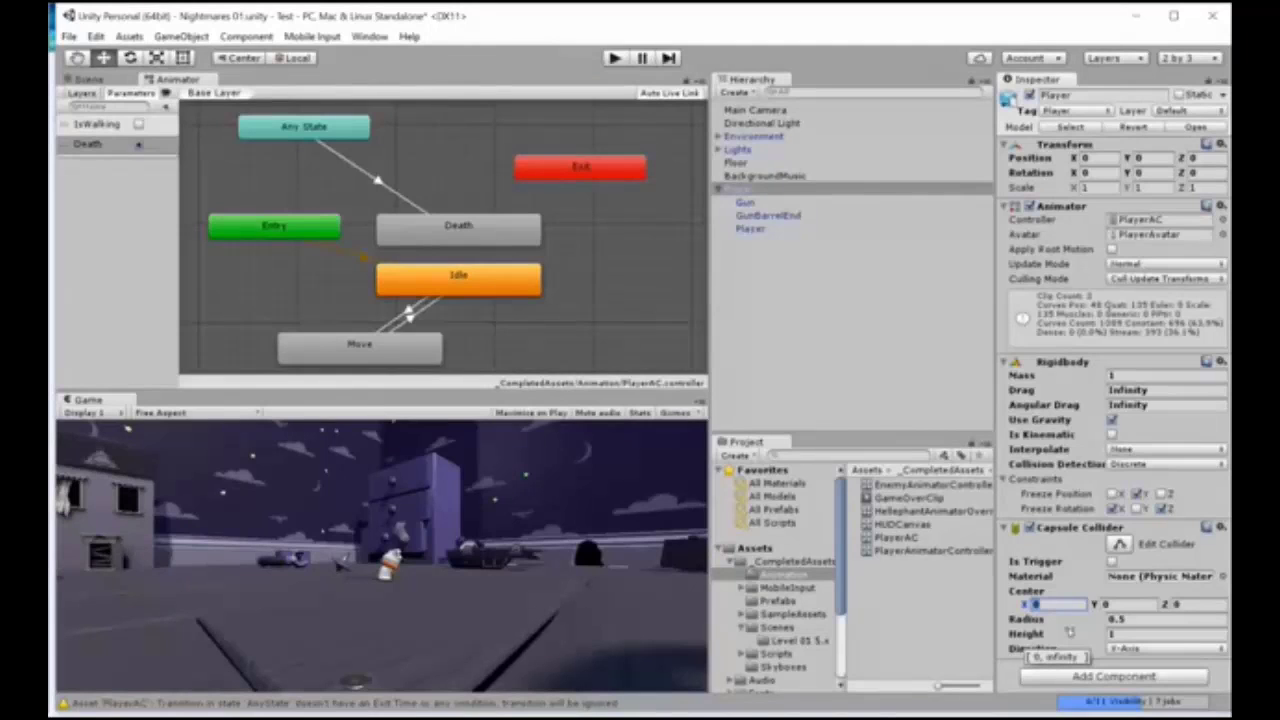
type("0.2")
left_click(1129, 606)
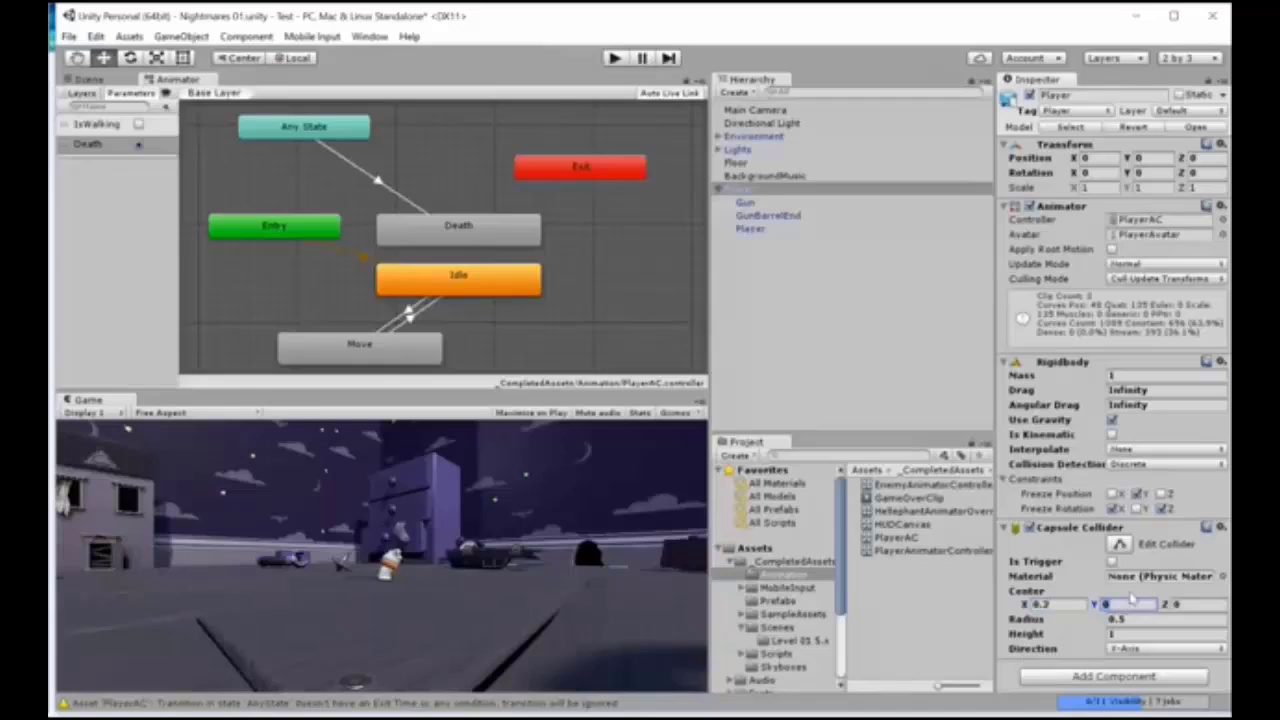
type("0.6")
left_click(1180, 604)
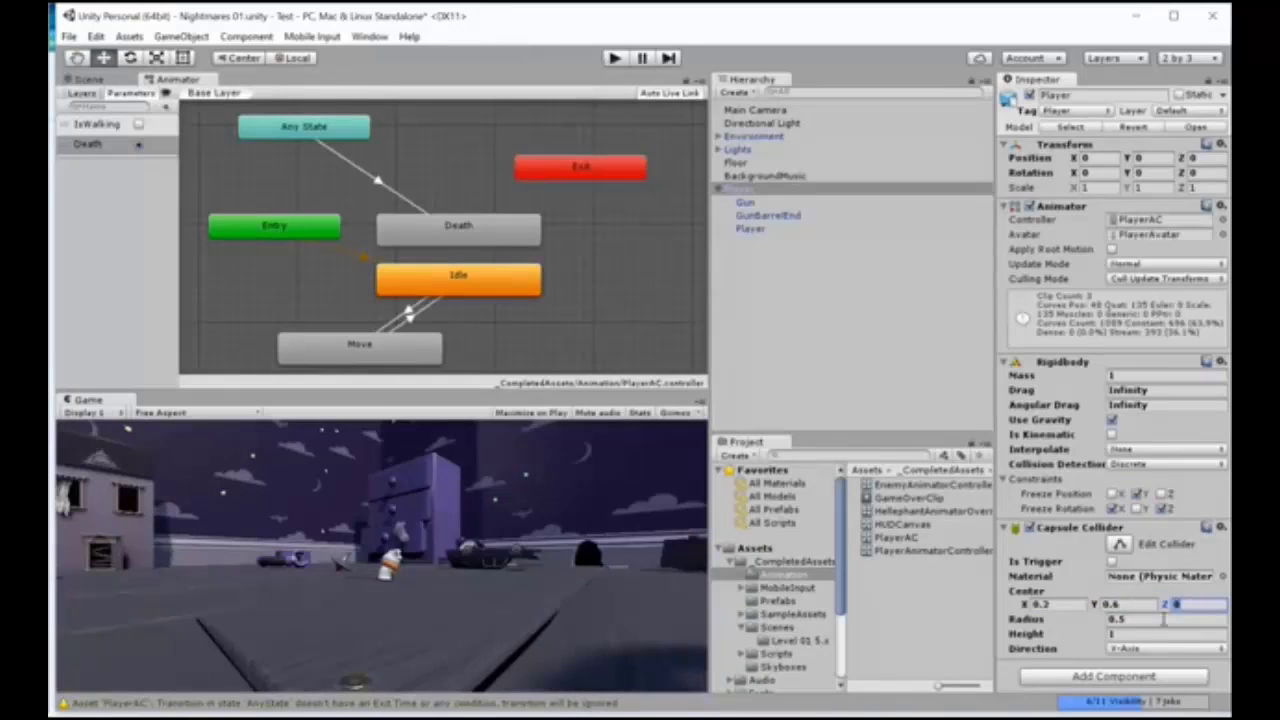
left_click(1140, 634)
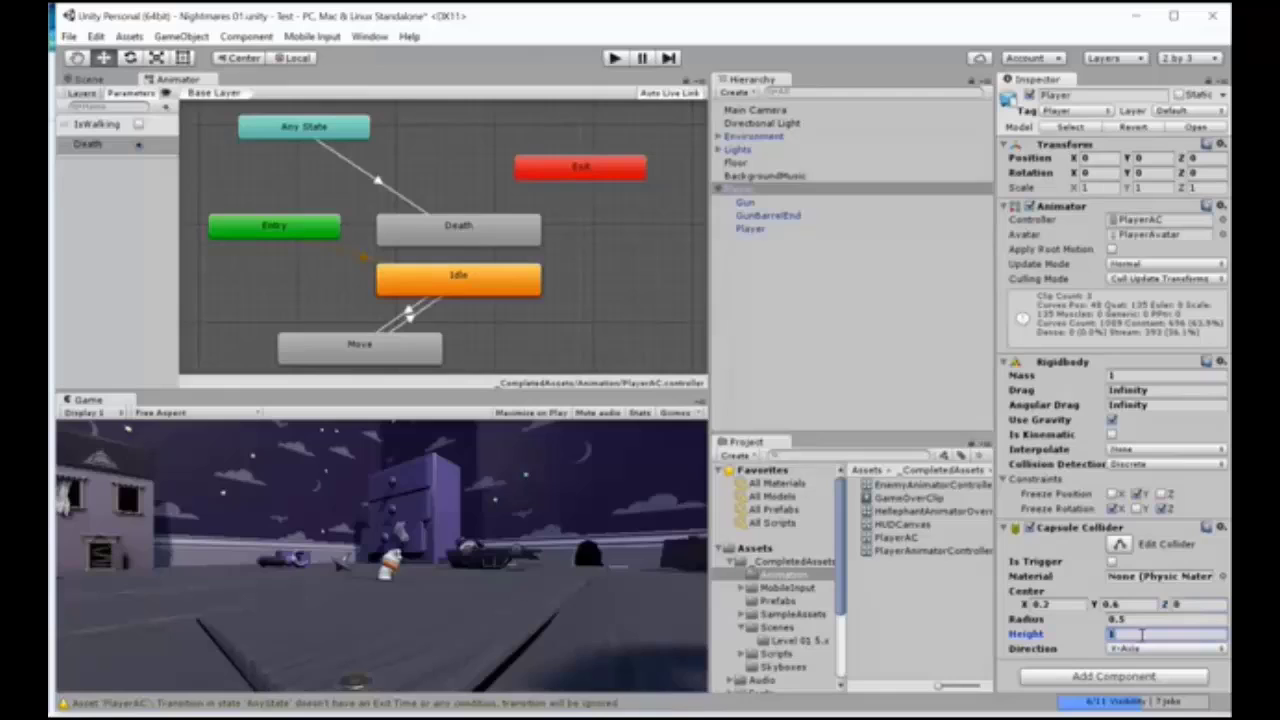
type("1.2")
Step: Add an Audio Source component to the parent Player object
left_click(1113, 677)
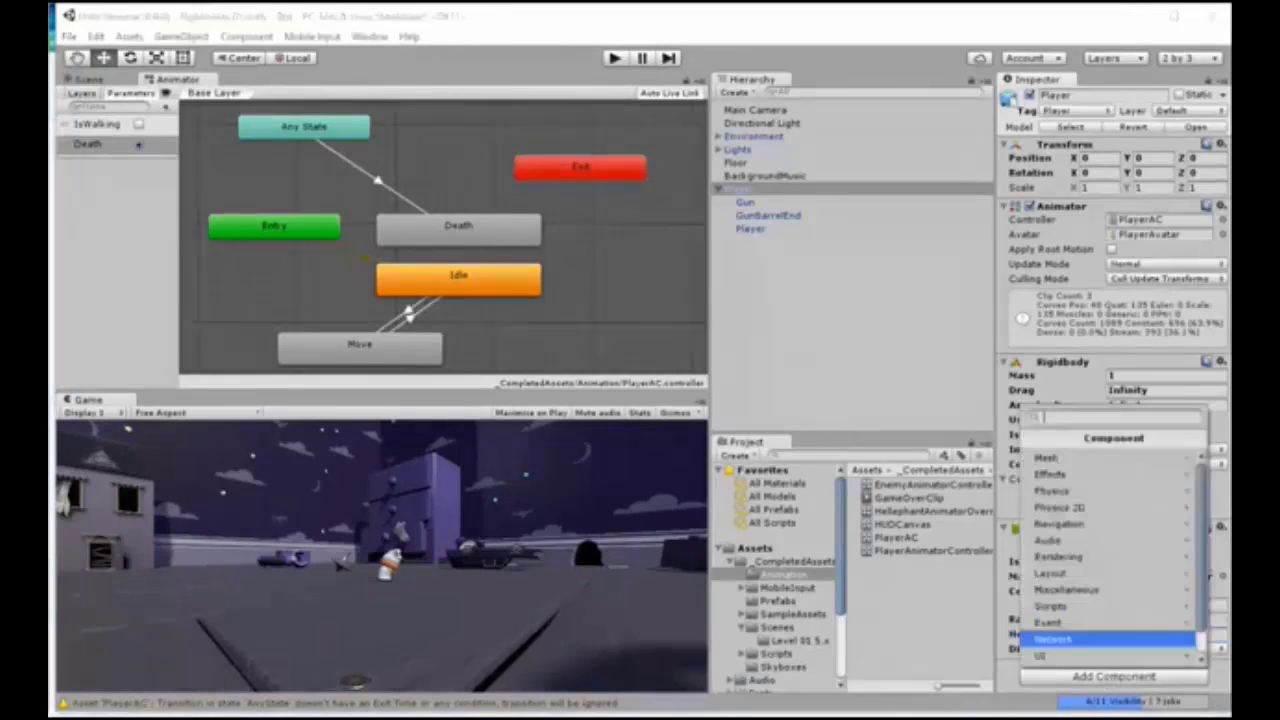
left_click(1048, 540)
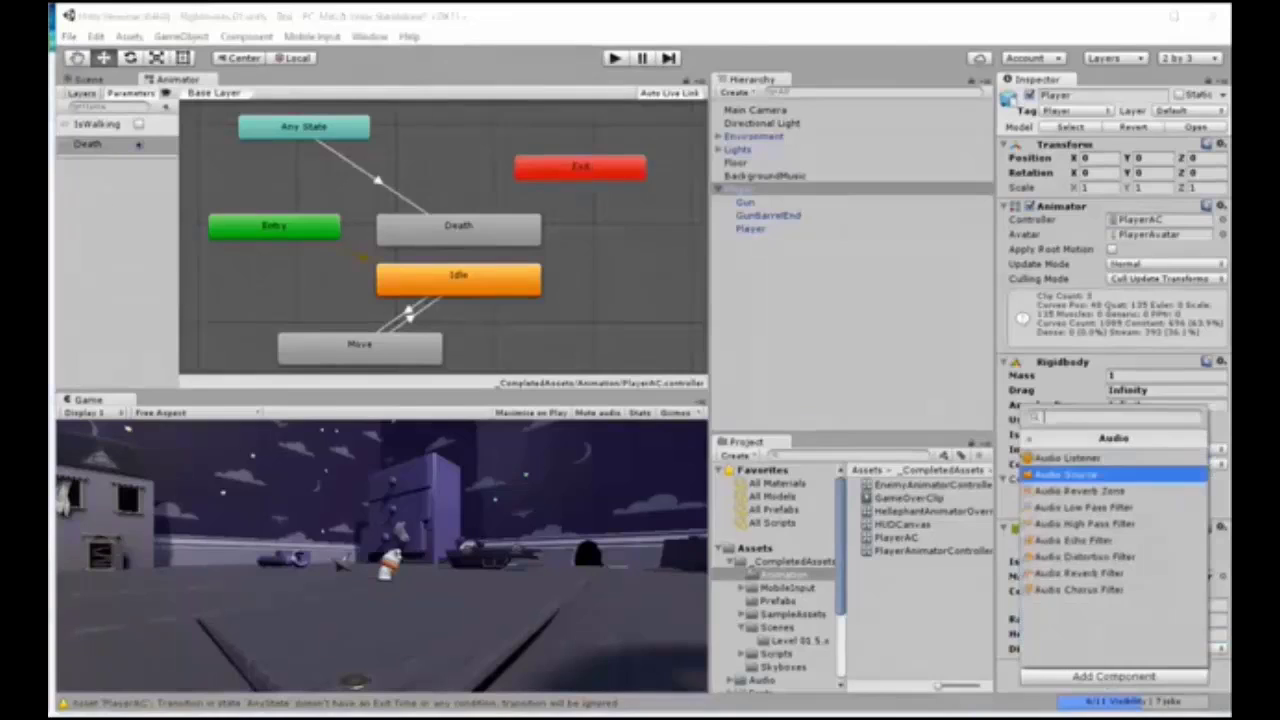
left_click(1065, 474)
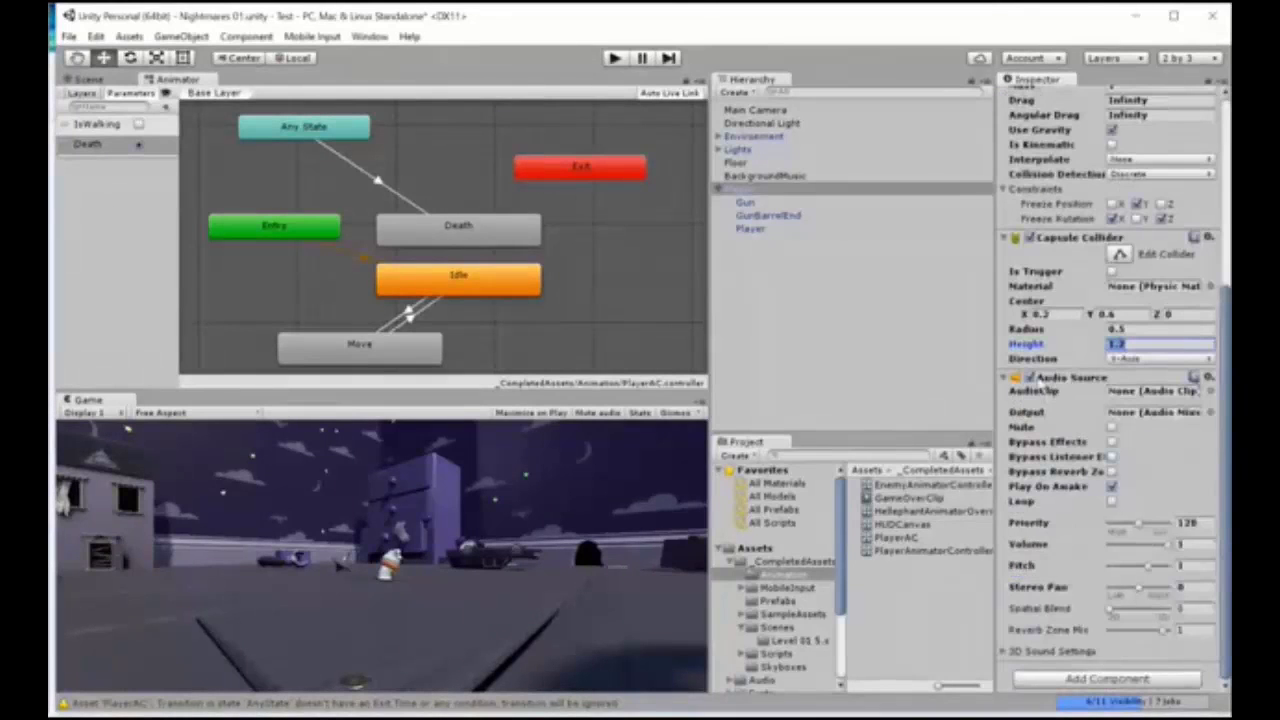
Step: Assign the Player Hurt clip to the Player's Audio Source and disable Play On Awake
left_click(1208, 392)
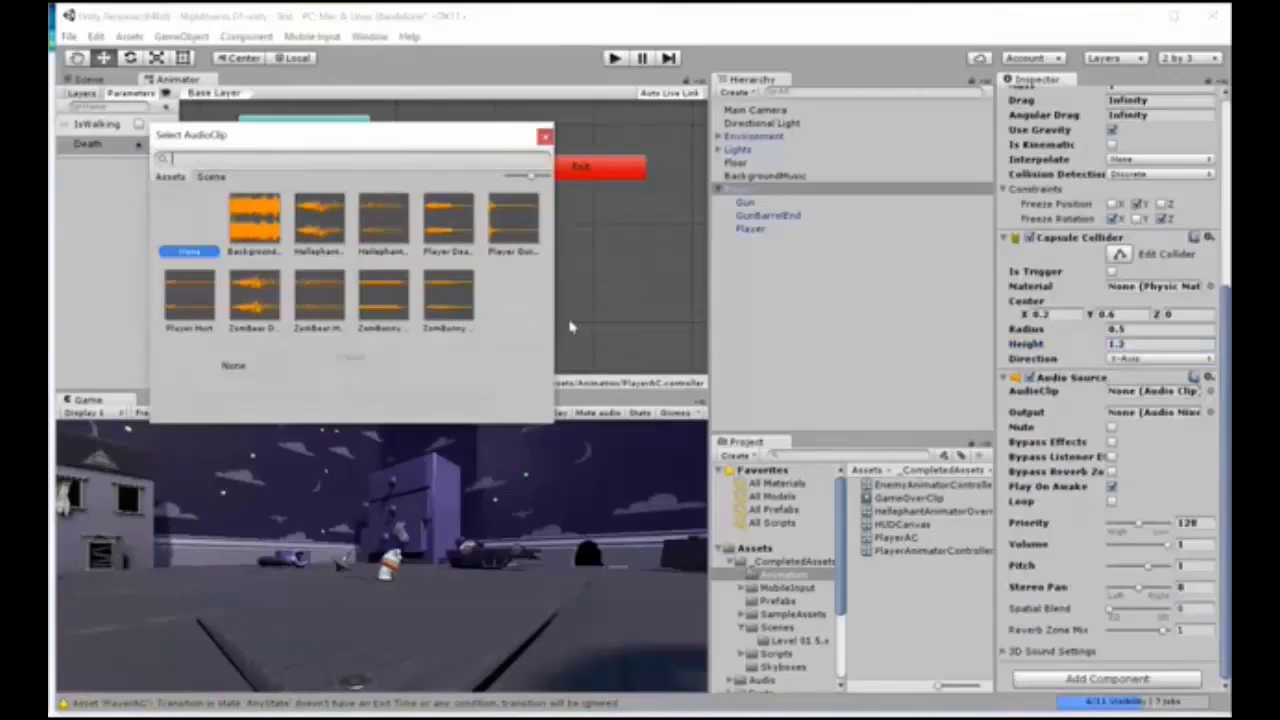
mouse_move(558, 315)
left_mouse_down()
mouse_move(800, 315)
mouse_move(565, 315)
left_mouse_up()
left_click(457, 220)
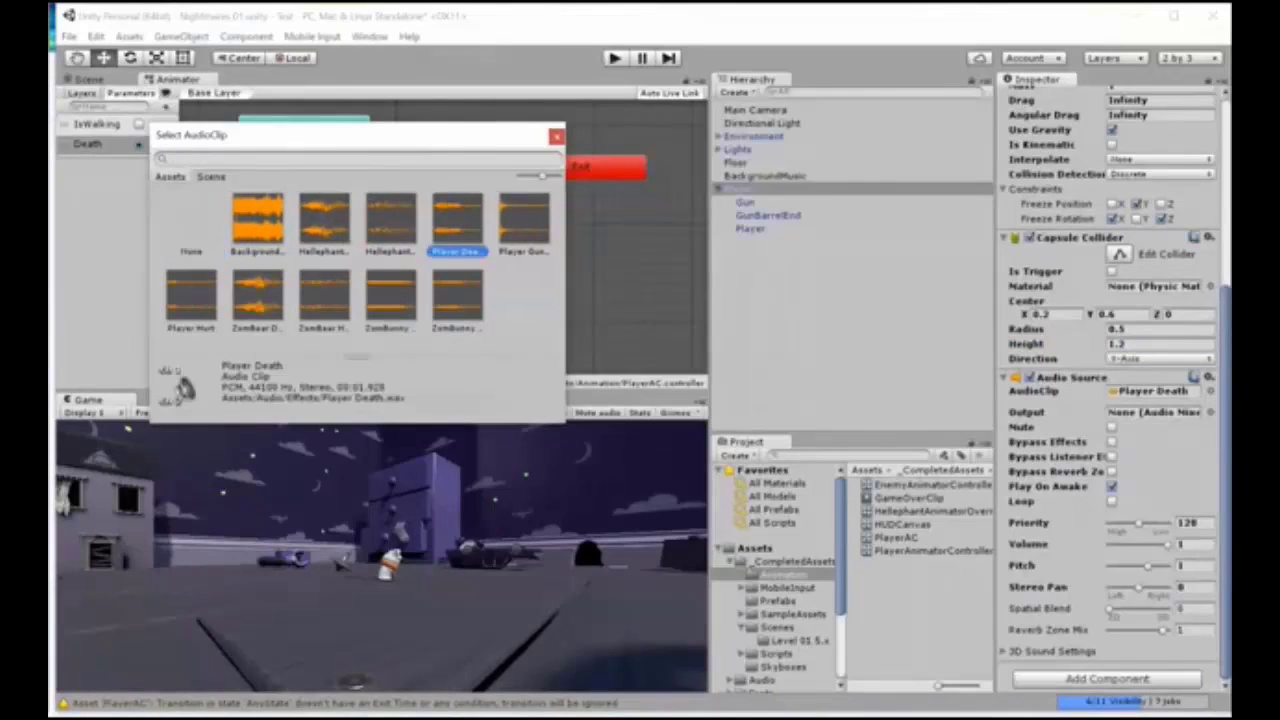
left_click(191, 297)
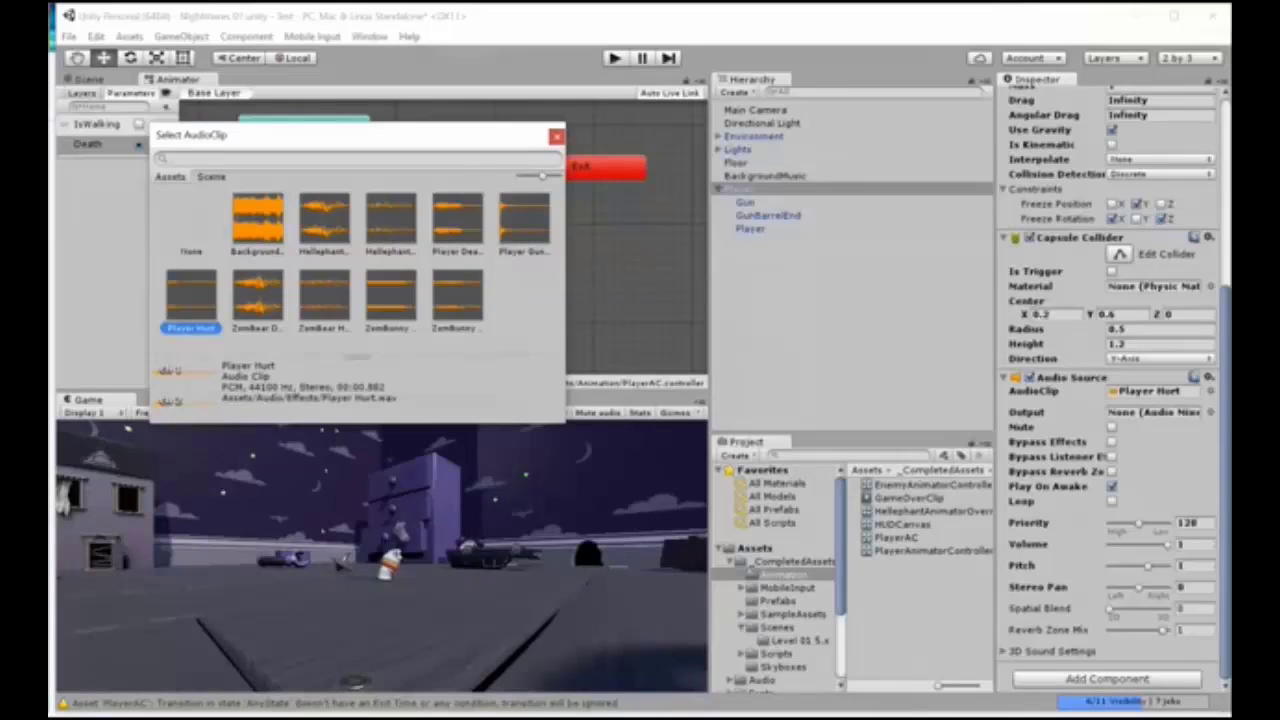
left_click(557, 136)
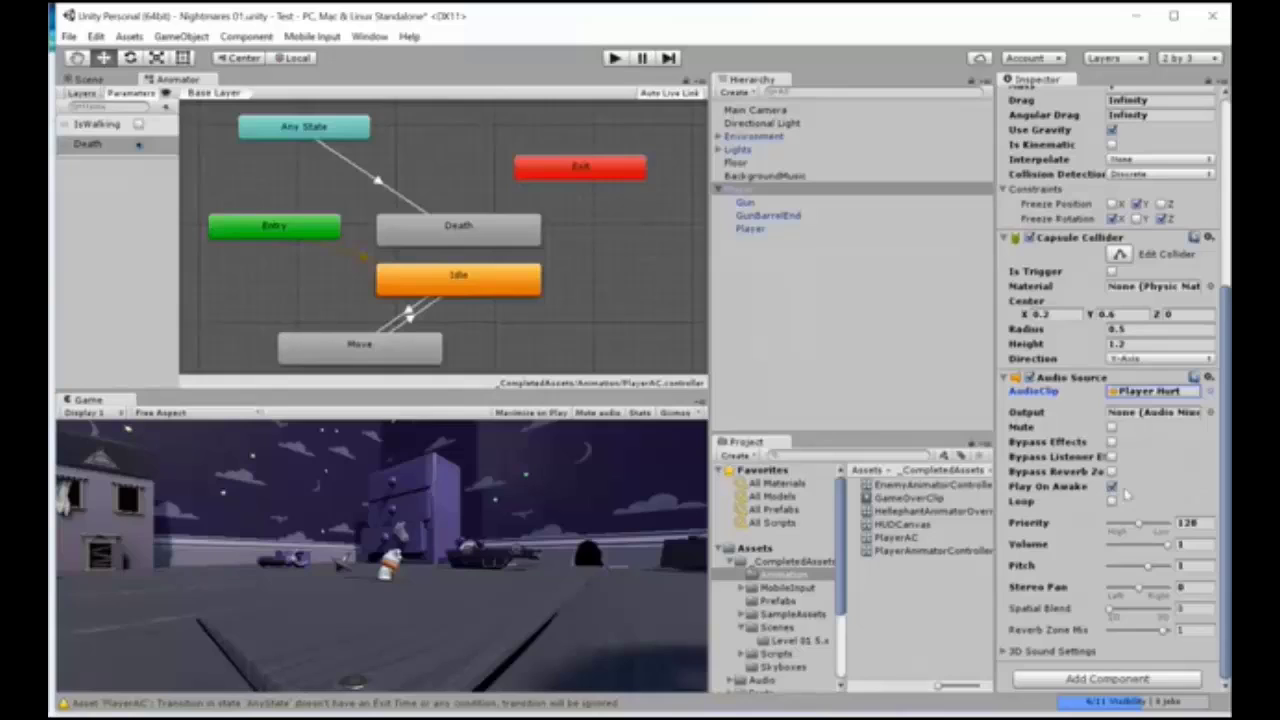
left_click(1112, 486)
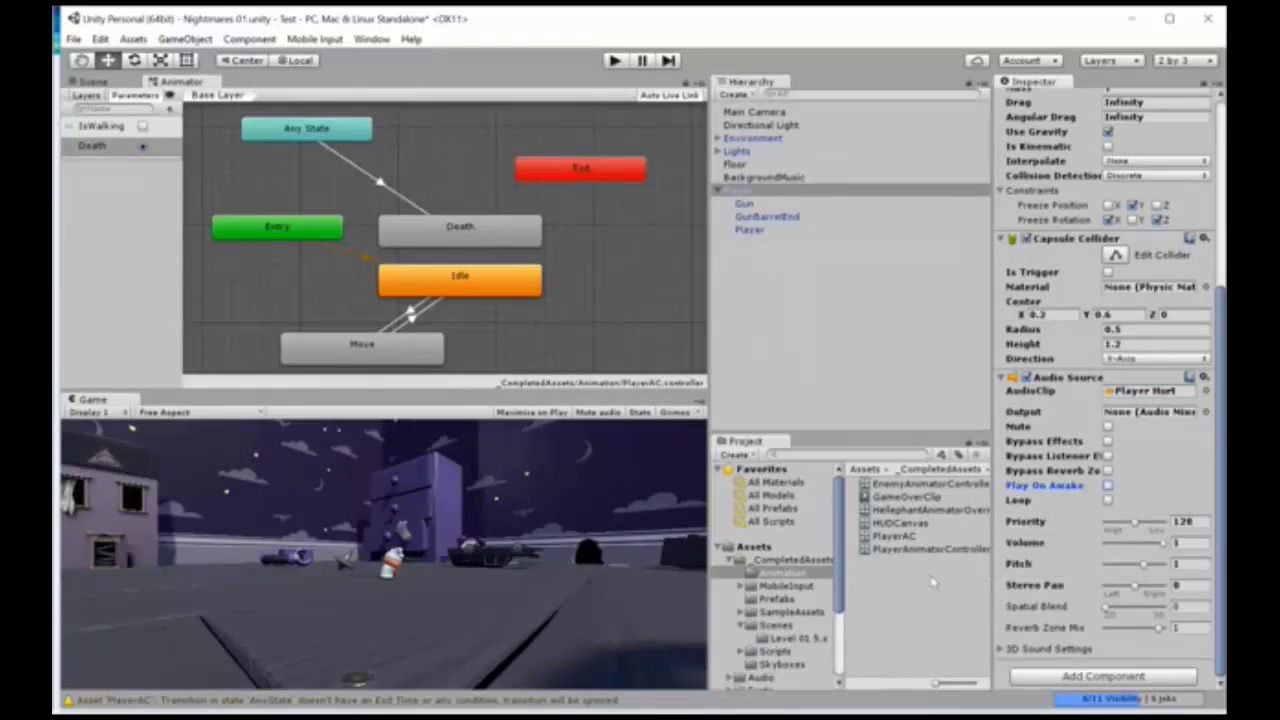
Step: Open the Scripts folder inside _CompletedAssets in the project assets
scroll(829, 594, "down", 2)
scroll(829, 594, "down", 1)
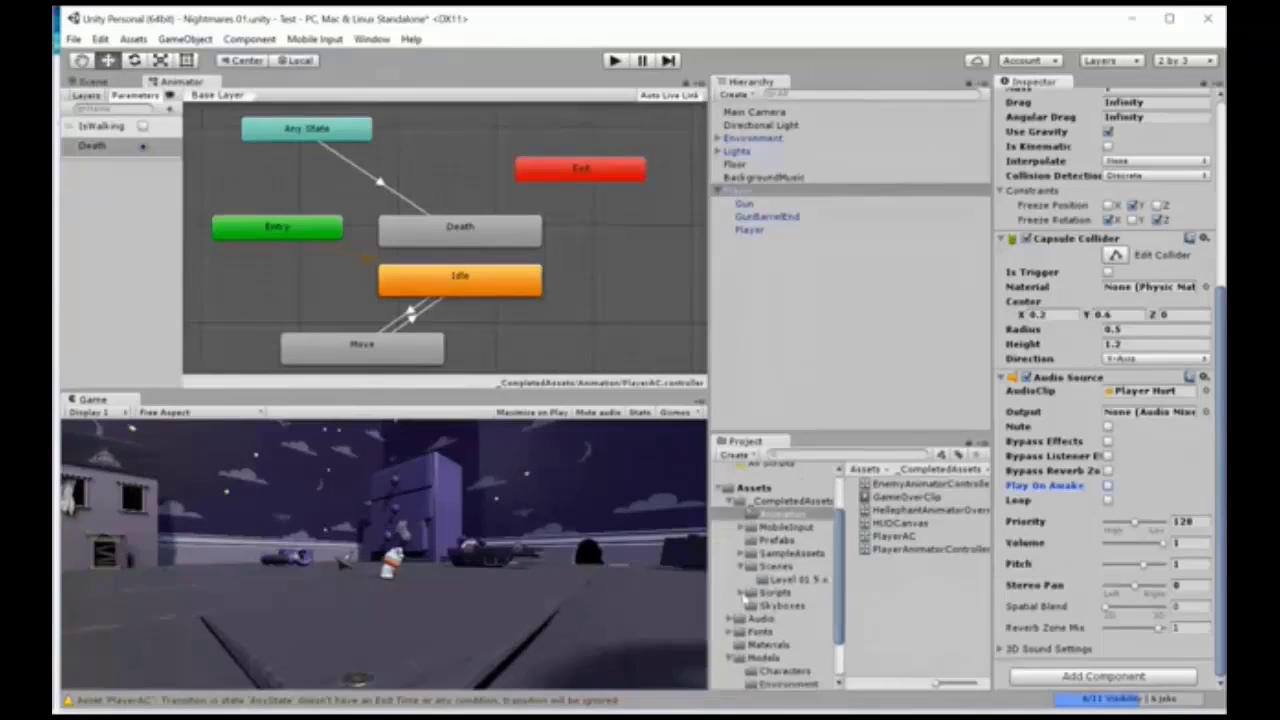
left_click(774, 593)
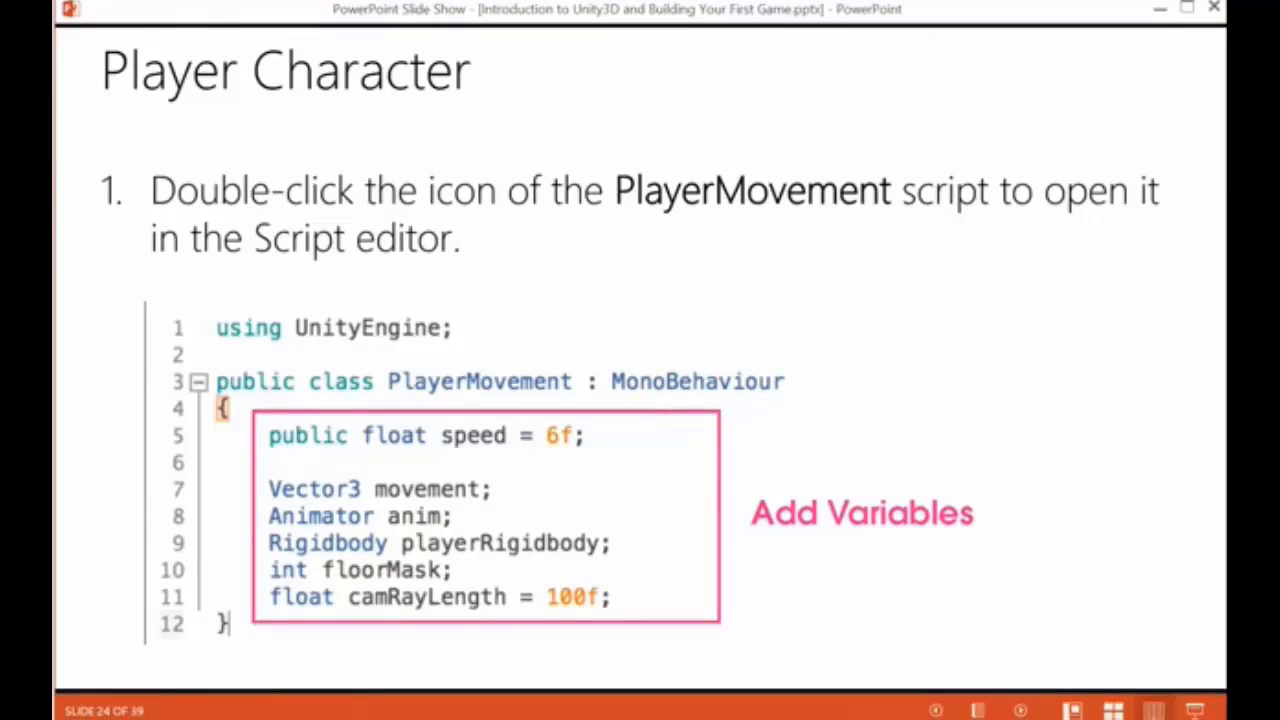
key("Right")
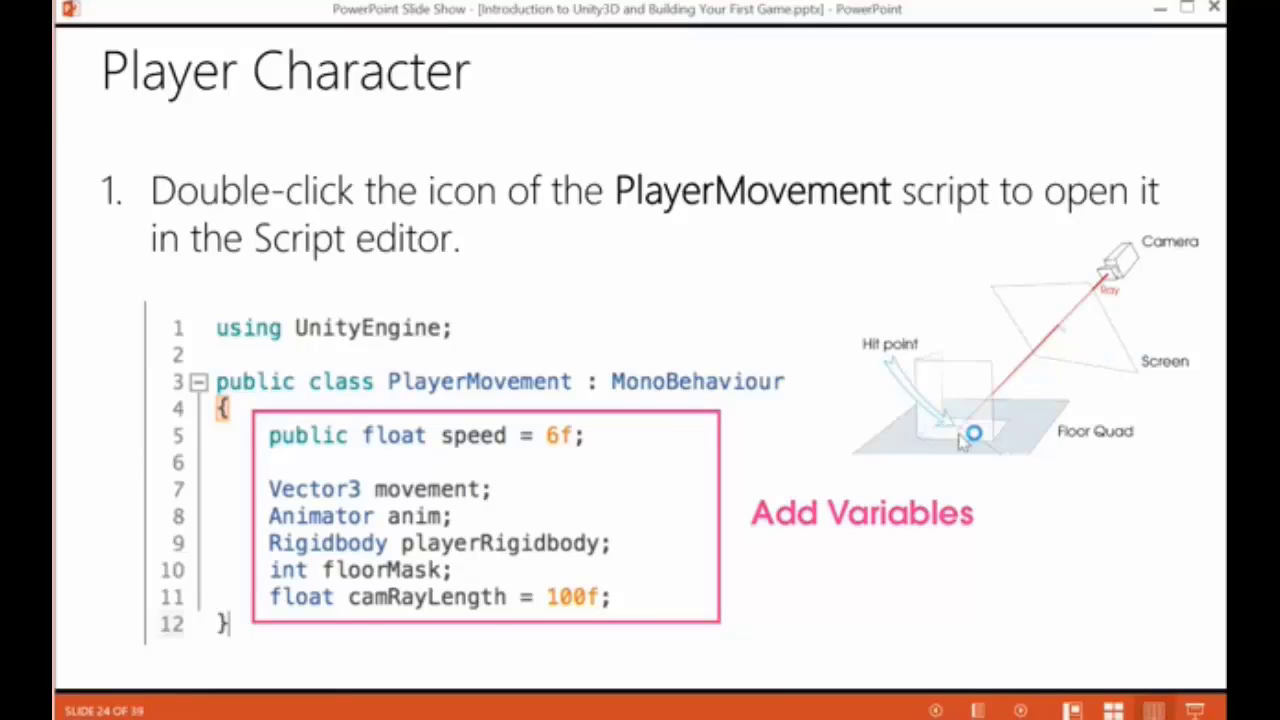
Step: Switch back to Unity and select the PlayerMovement script in the Scripts/Player folder of _CompletedAssets
key("alt+Tab")
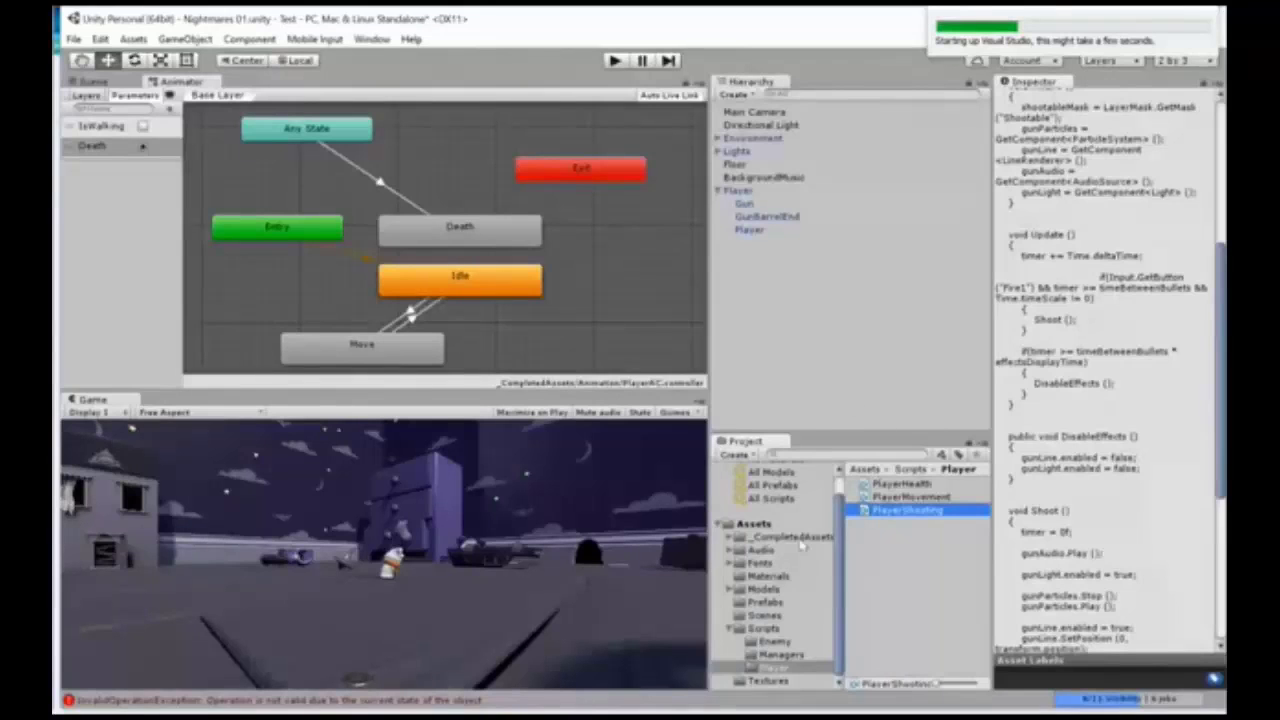
left_click(800, 539)
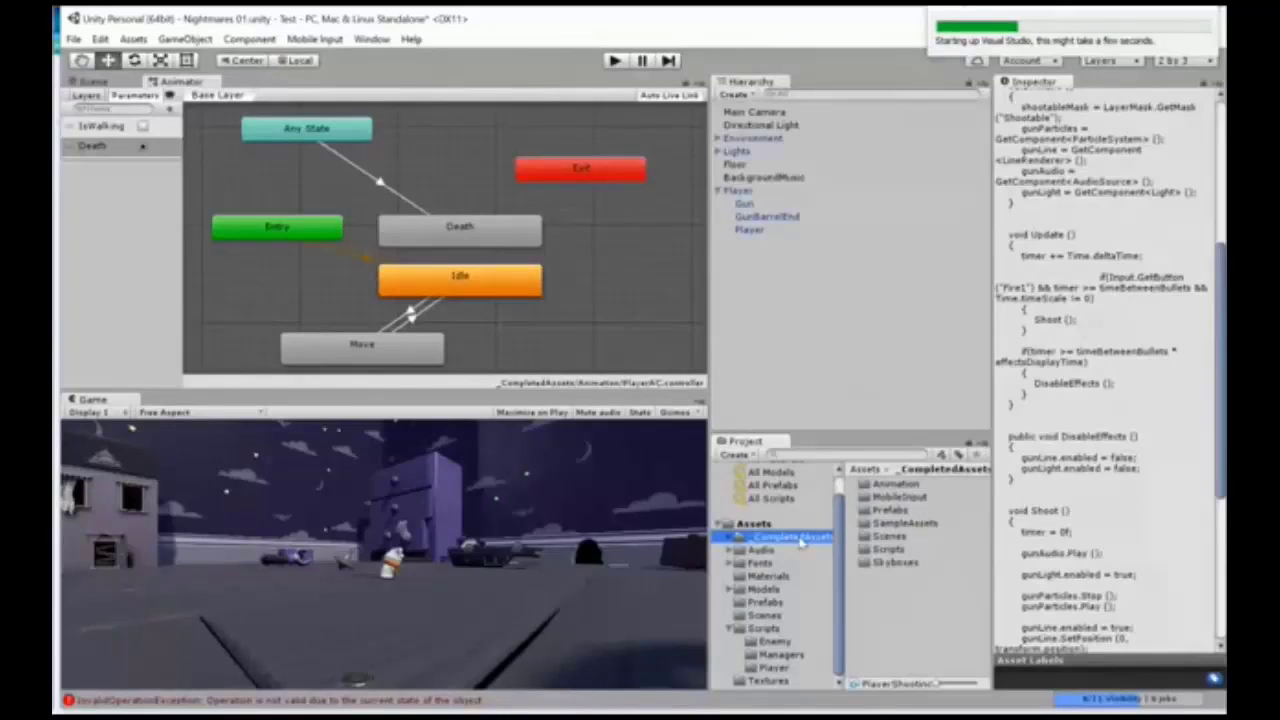
double_click(890, 550)
double_click(892, 550)
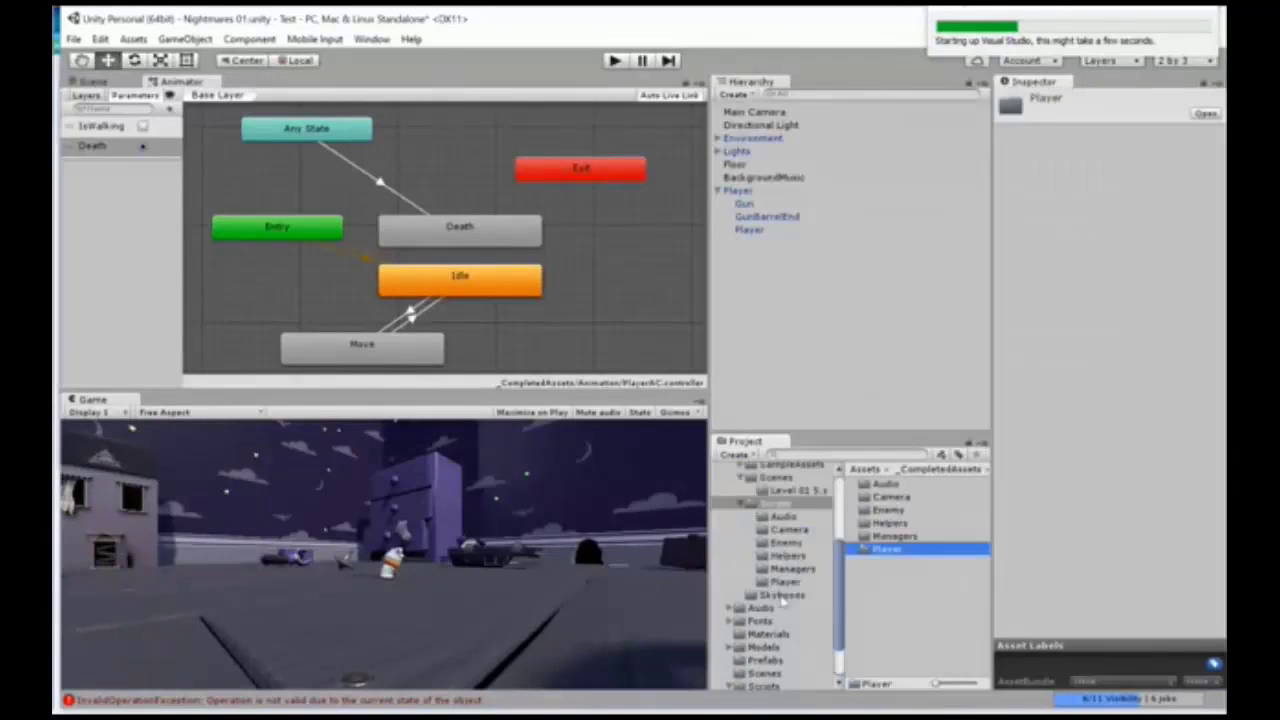
left_click(911, 501)
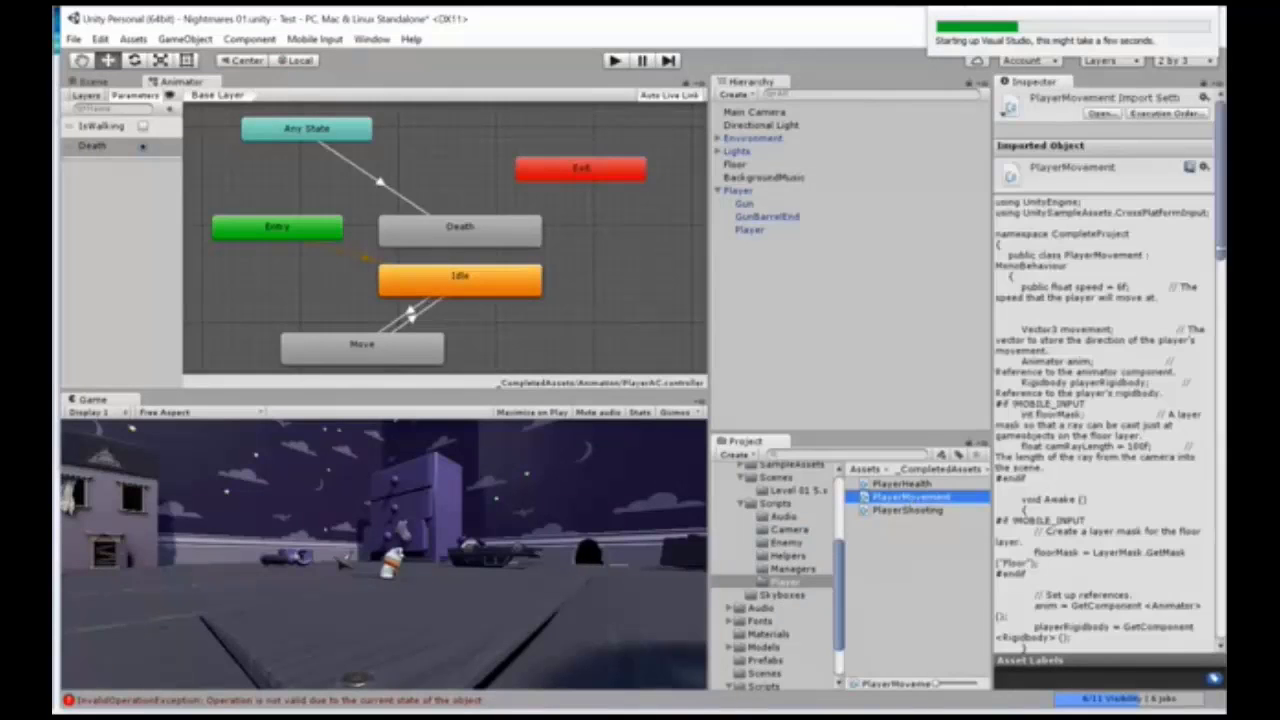
Step: Examine the PlayerMovement script's variables and its Awake and FixedUpdate functions, widening the code preview for readability
scroll(1160, 308, "down", 3)
scroll(1096, 421, "up", 3)
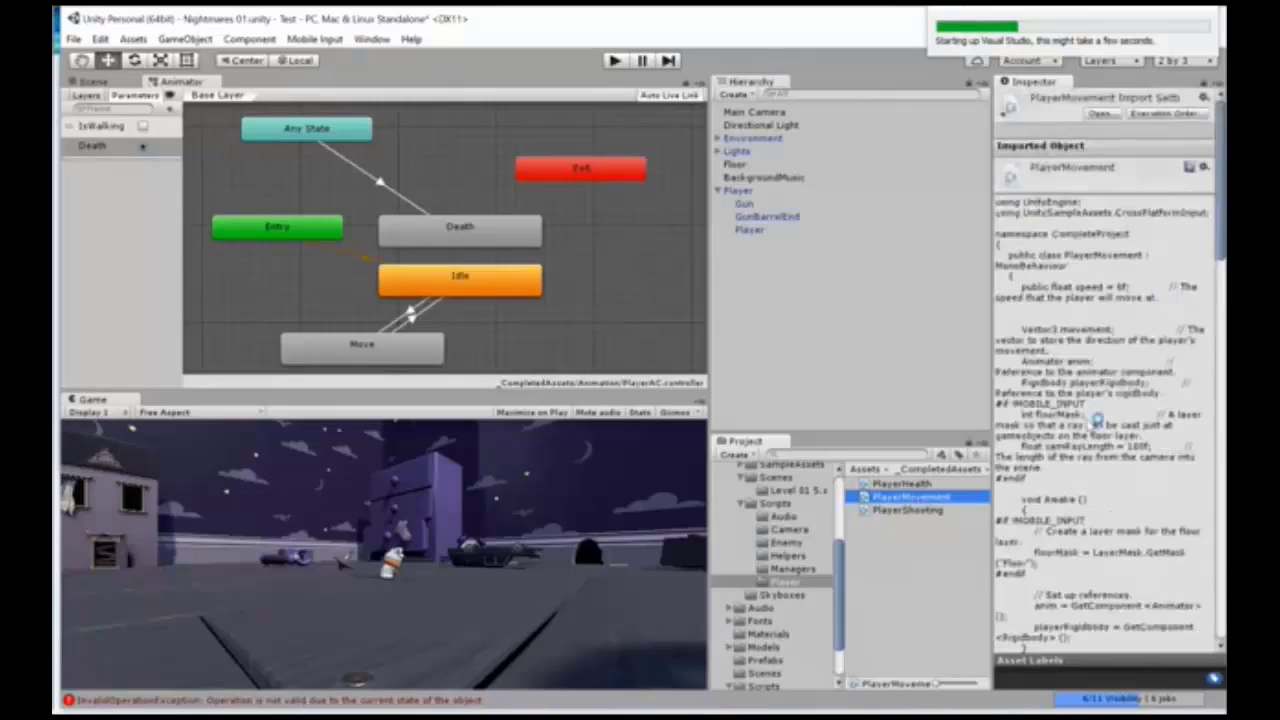
scroll(1098, 421, "down", 5)
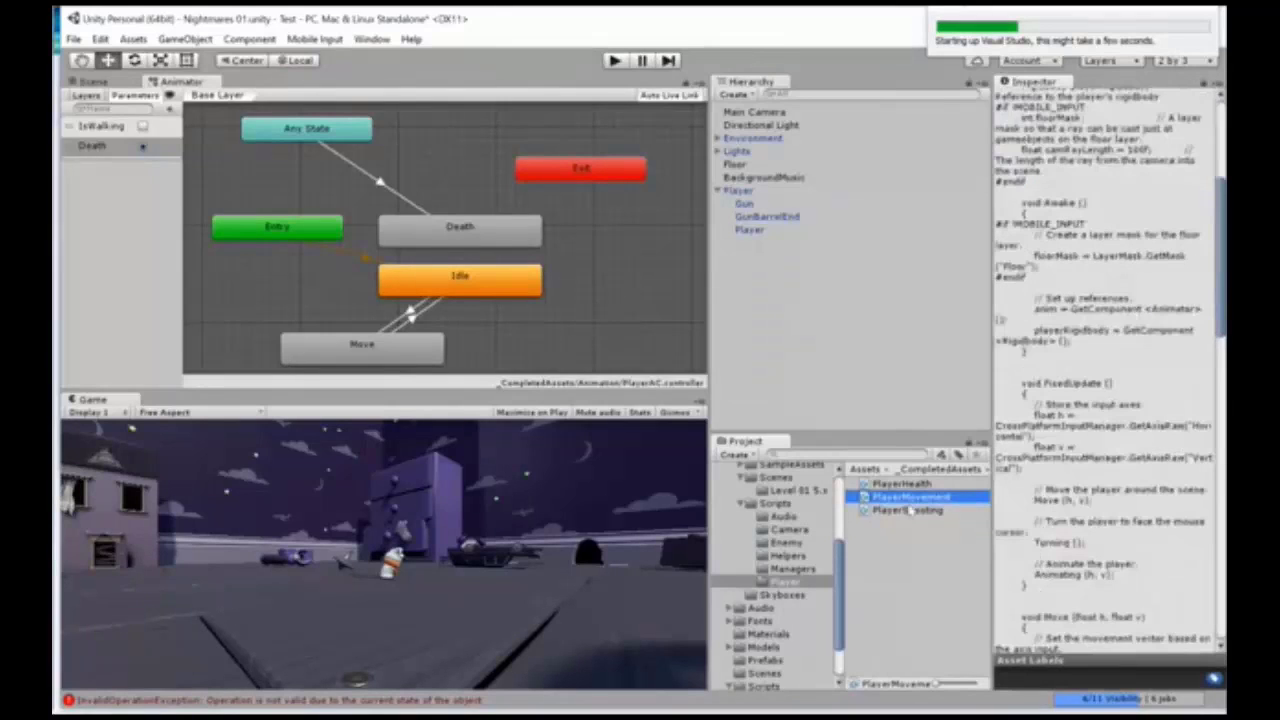
left_click_drag(992, 470, 957, 450)
scroll(1080, 243, "up", 4)
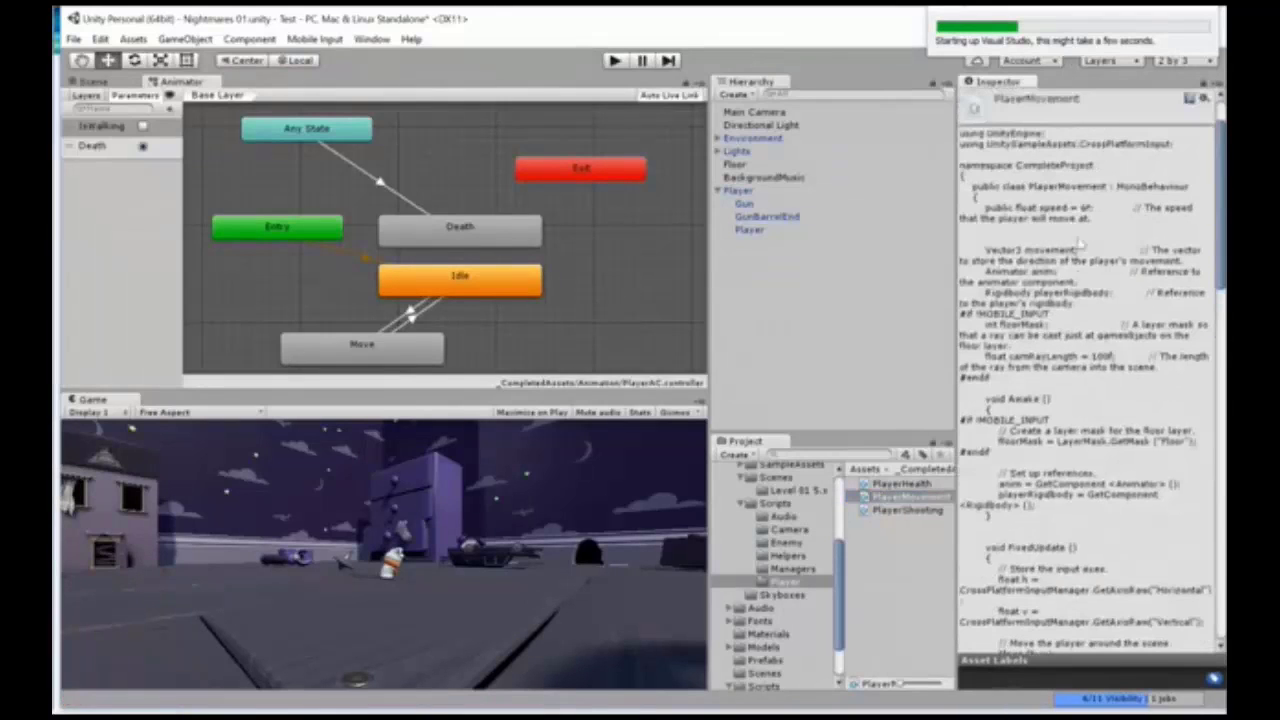
scroll(1080, 244, "down", 1)
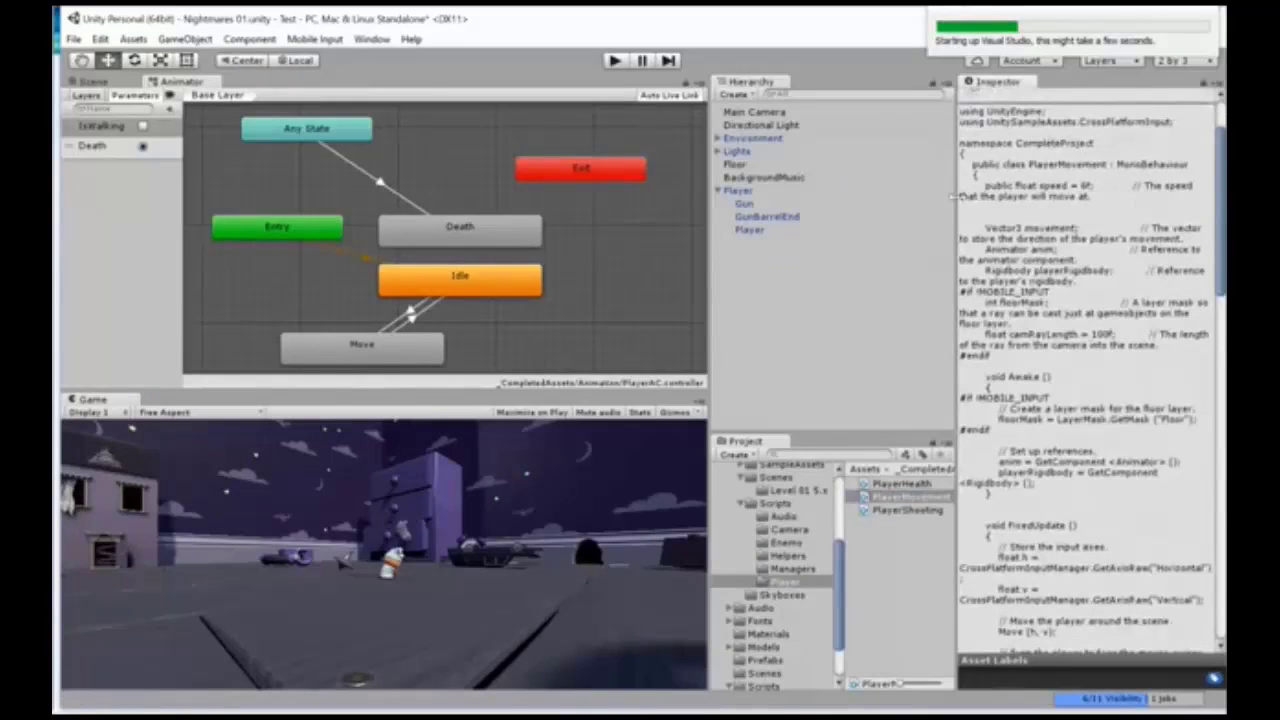
left_click_drag(956, 197, 786, 193)
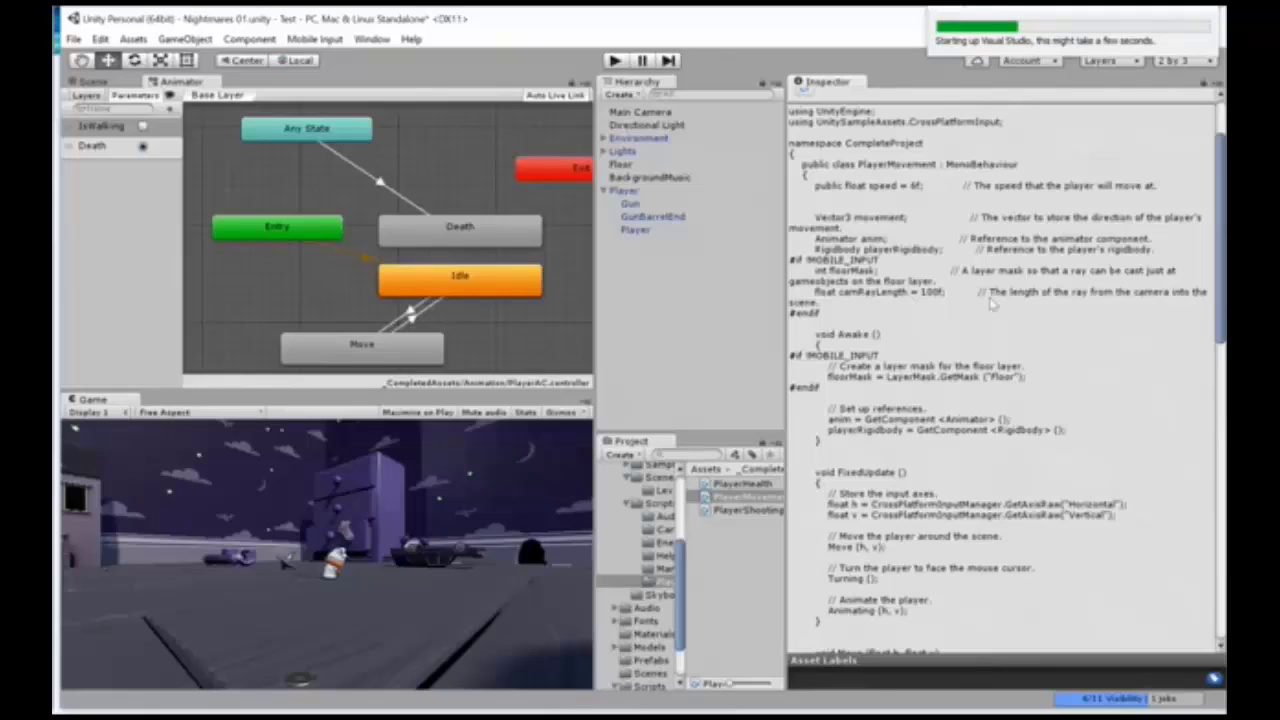
left_click_drag(786, 285, 912, 280)
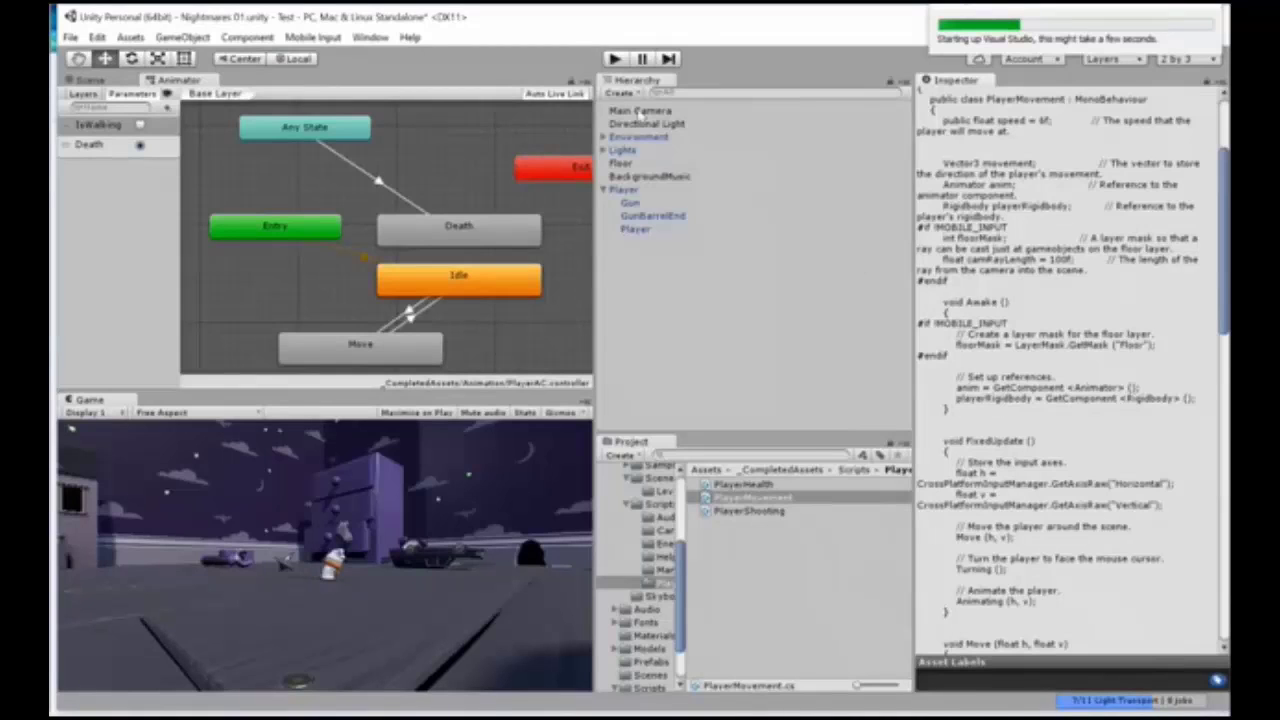
Step: Set the Main Camera's position to X 1, Y 15, Z -22
left_click(638, 110)
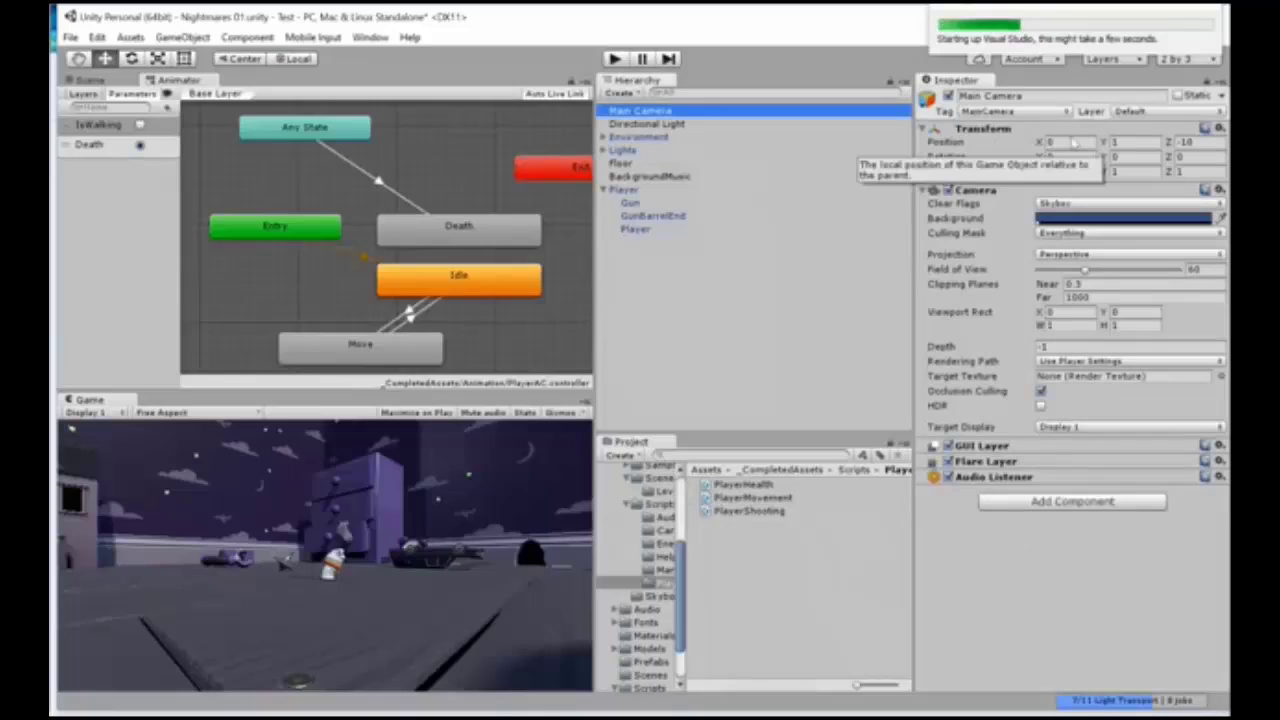
left_click(1075, 143)
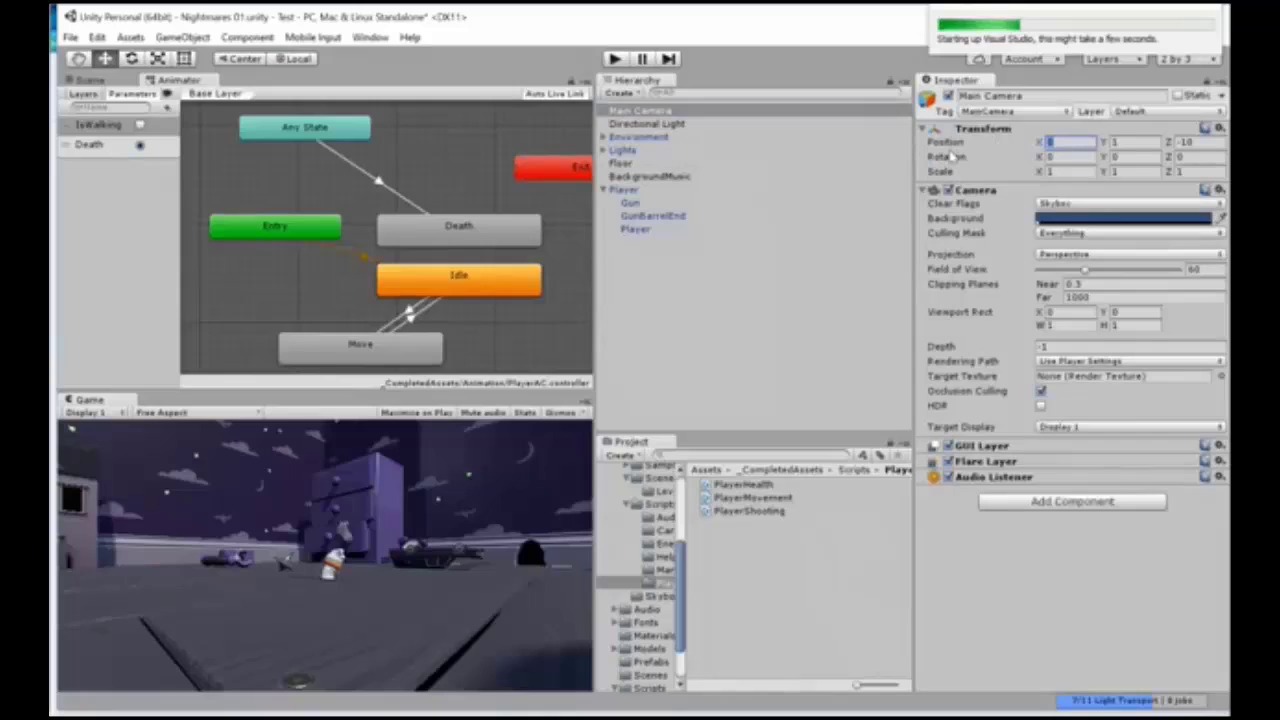
type("1")
key("Tab")
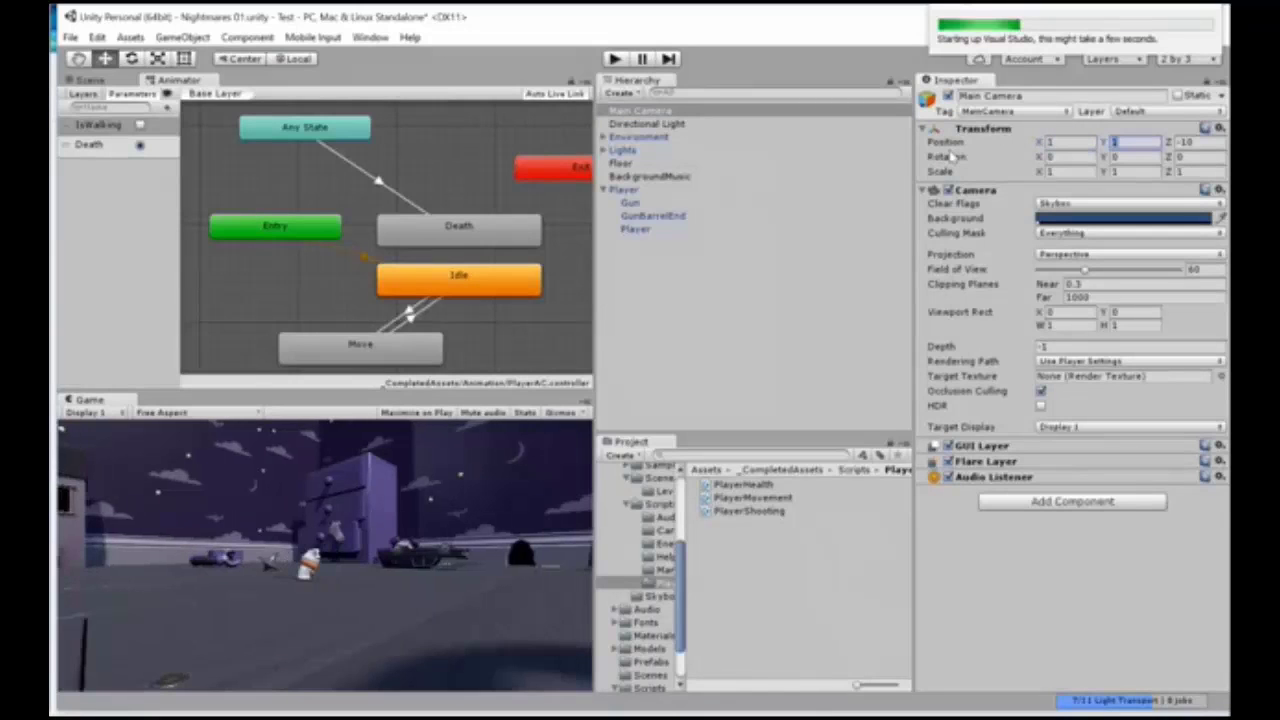
type("15")
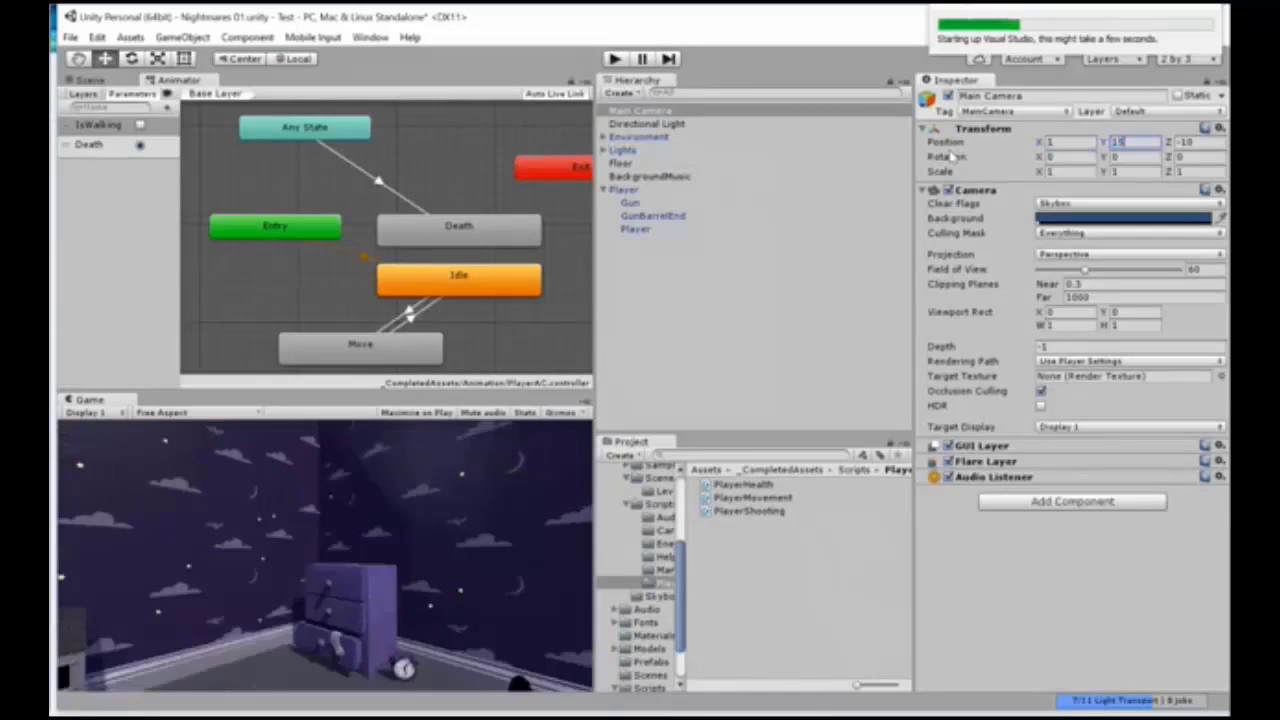
key("Tab")
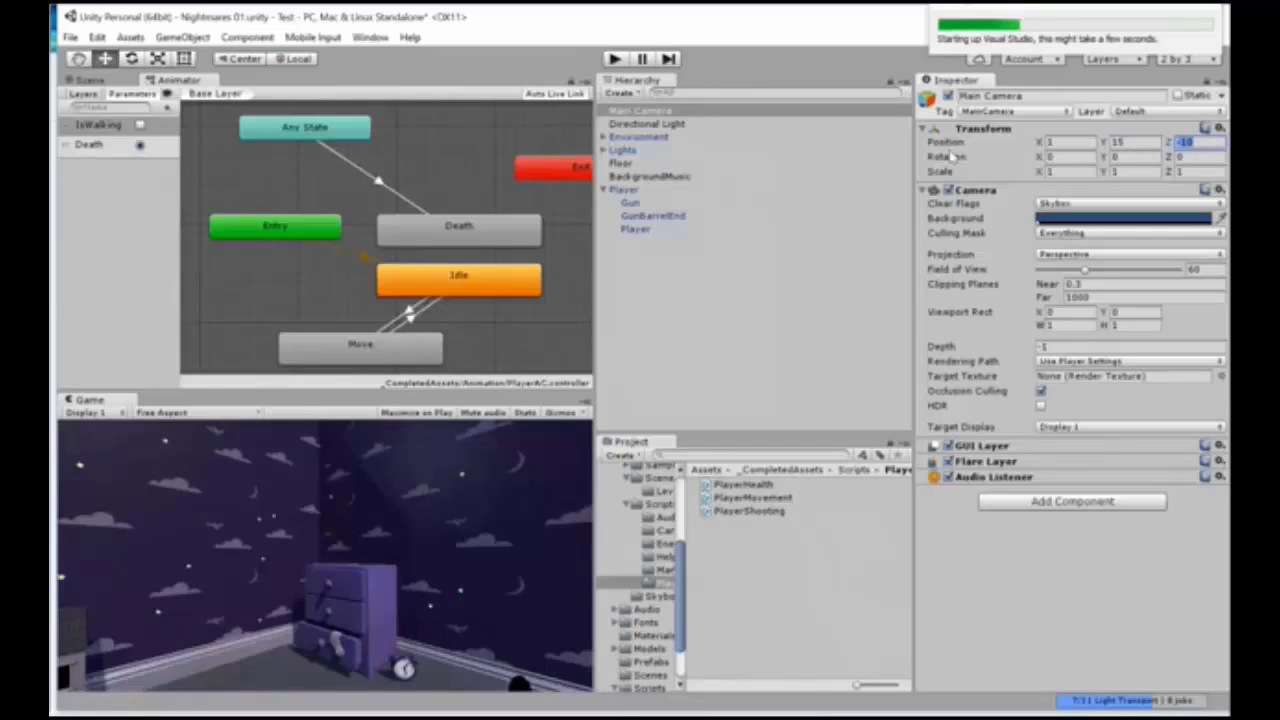
type("-22")
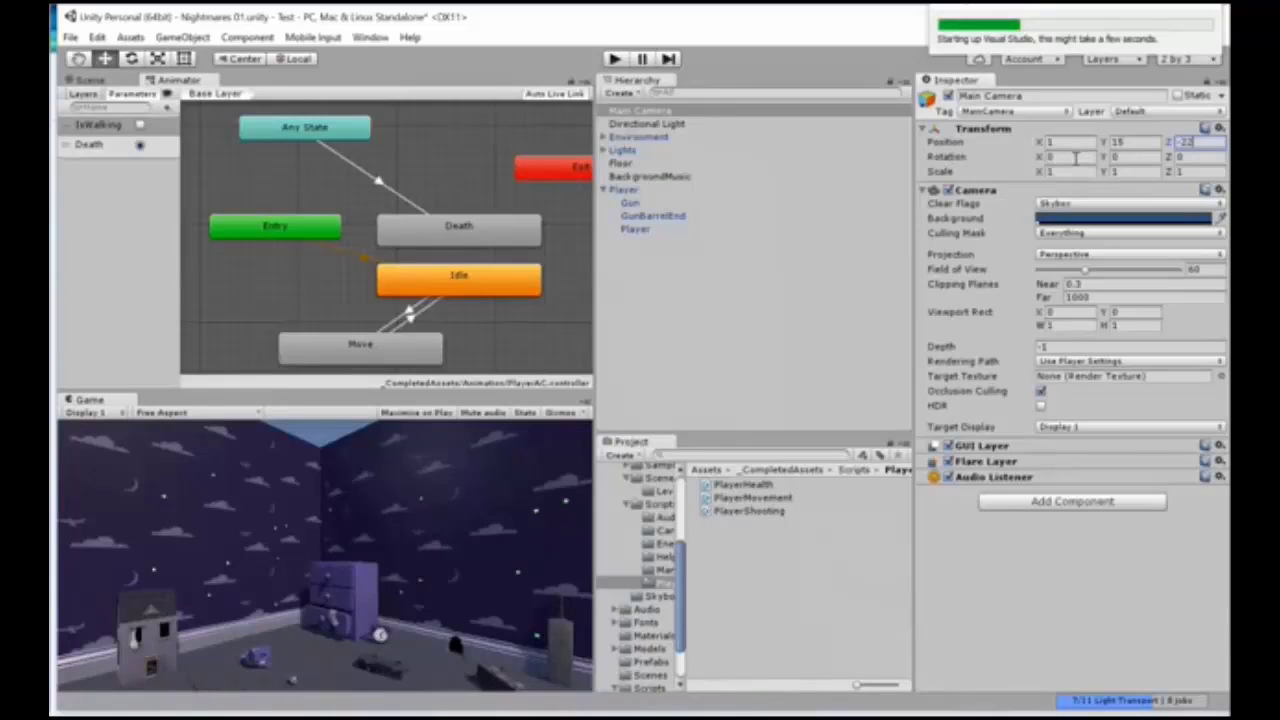
Step: Set the Main Camera's X rotation to 30, keeping Y and Z rotation at 0
key("Tab")
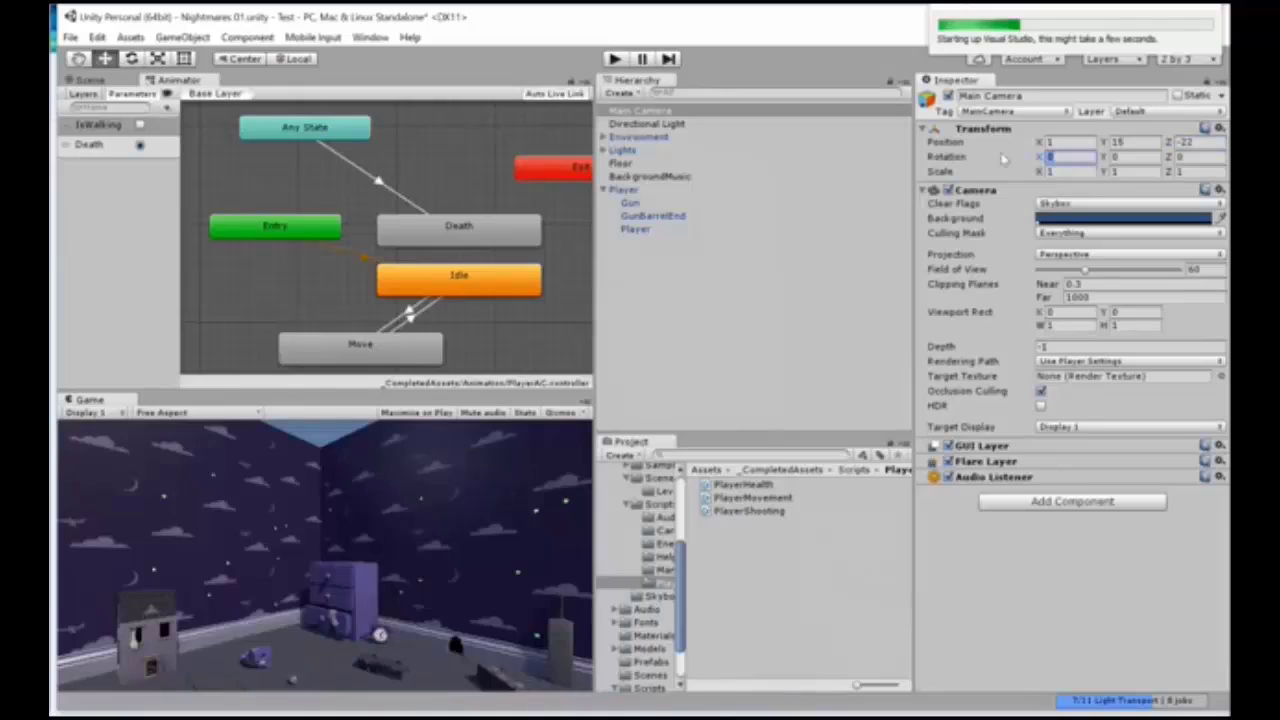
type("30")
key("Tab")
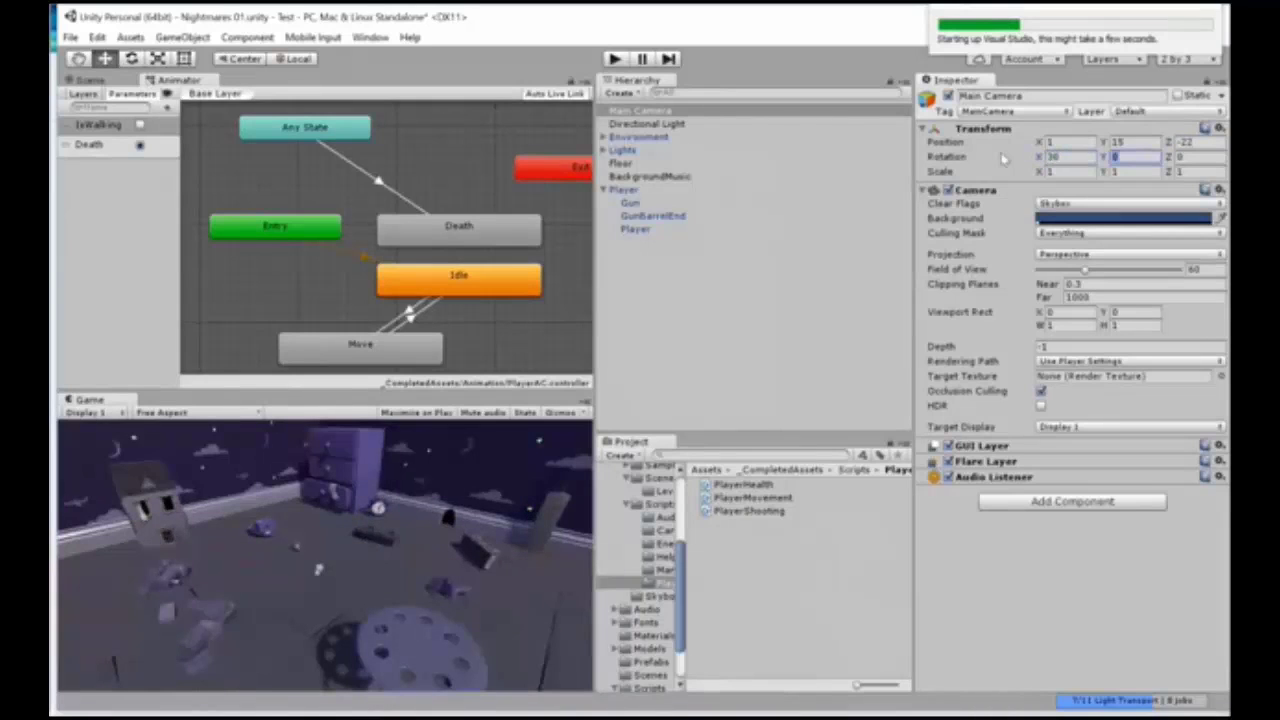
key("Tab")
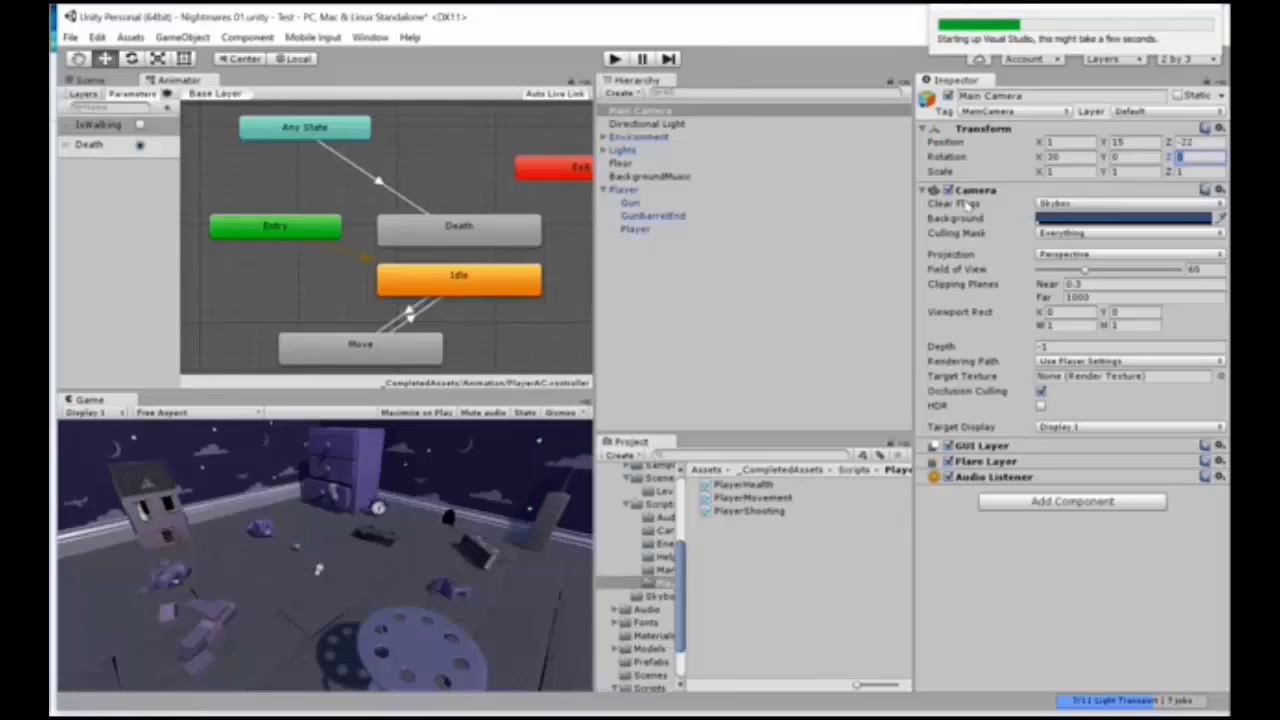
left_click(966, 204)
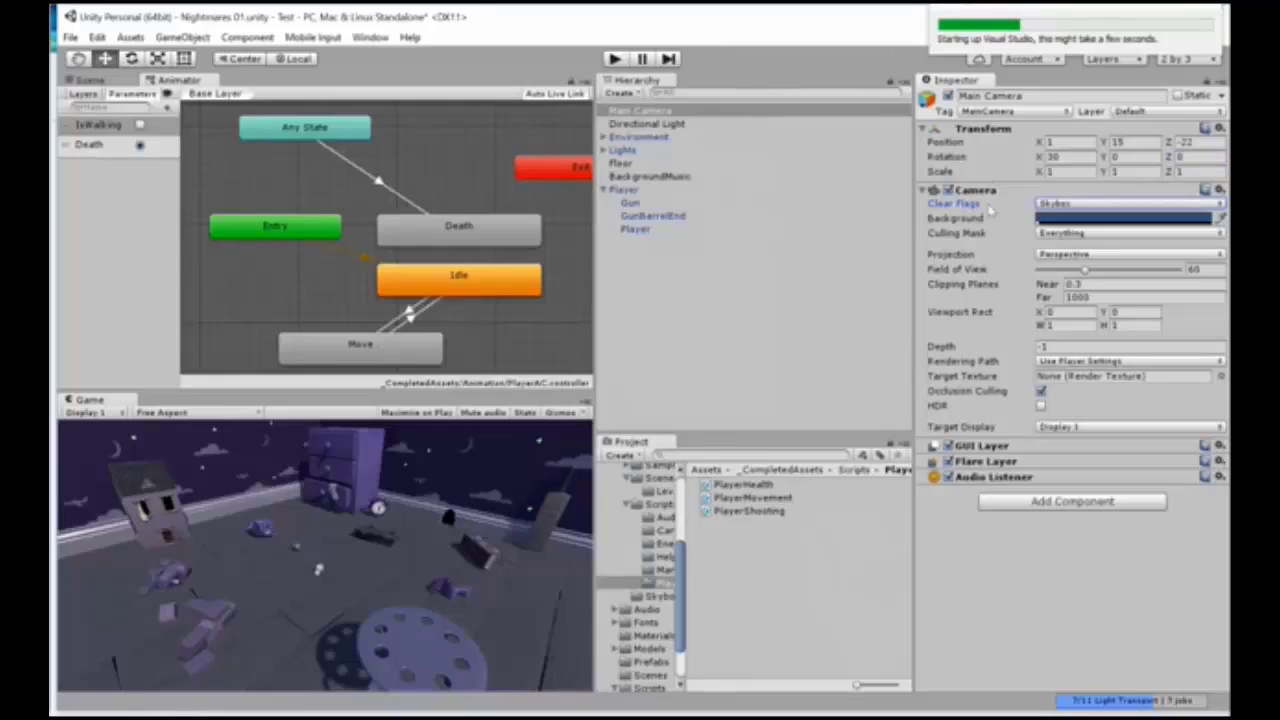
Step: Compare the Perspective and Orthographic projections on the Main Camera and set its projection to Orthographic
left_click(960, 258)
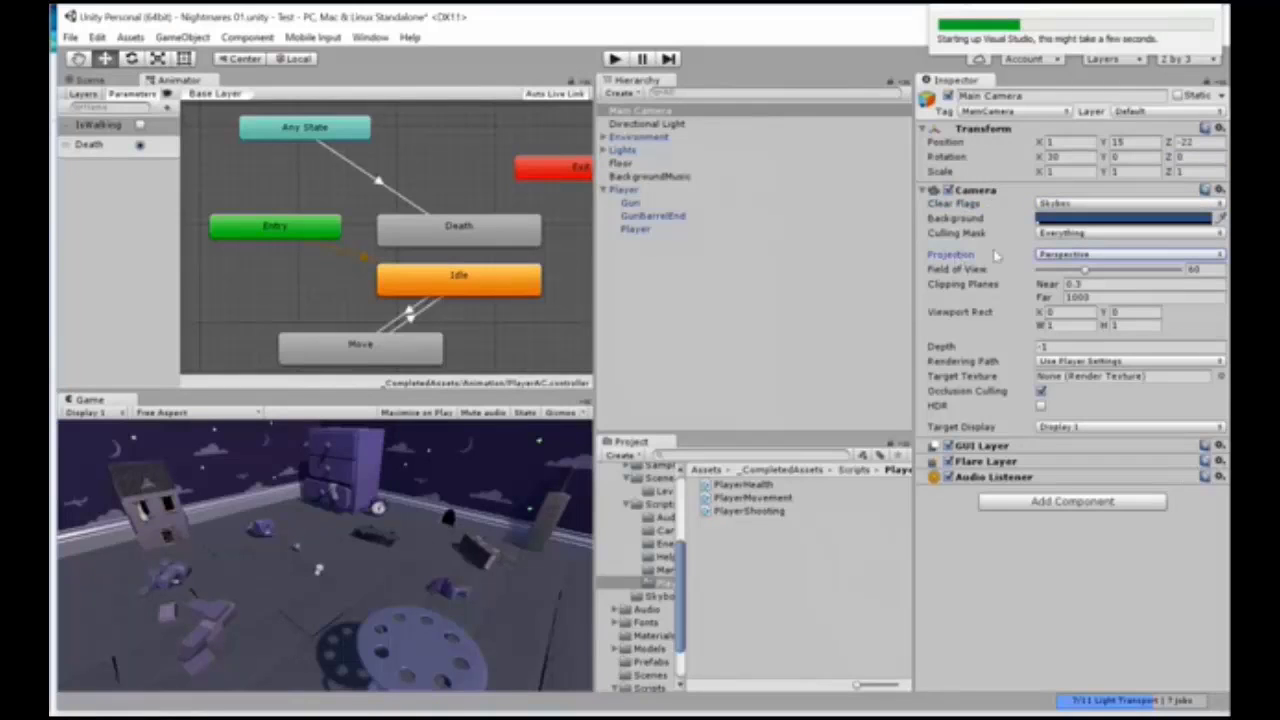
left_click(1090, 256)
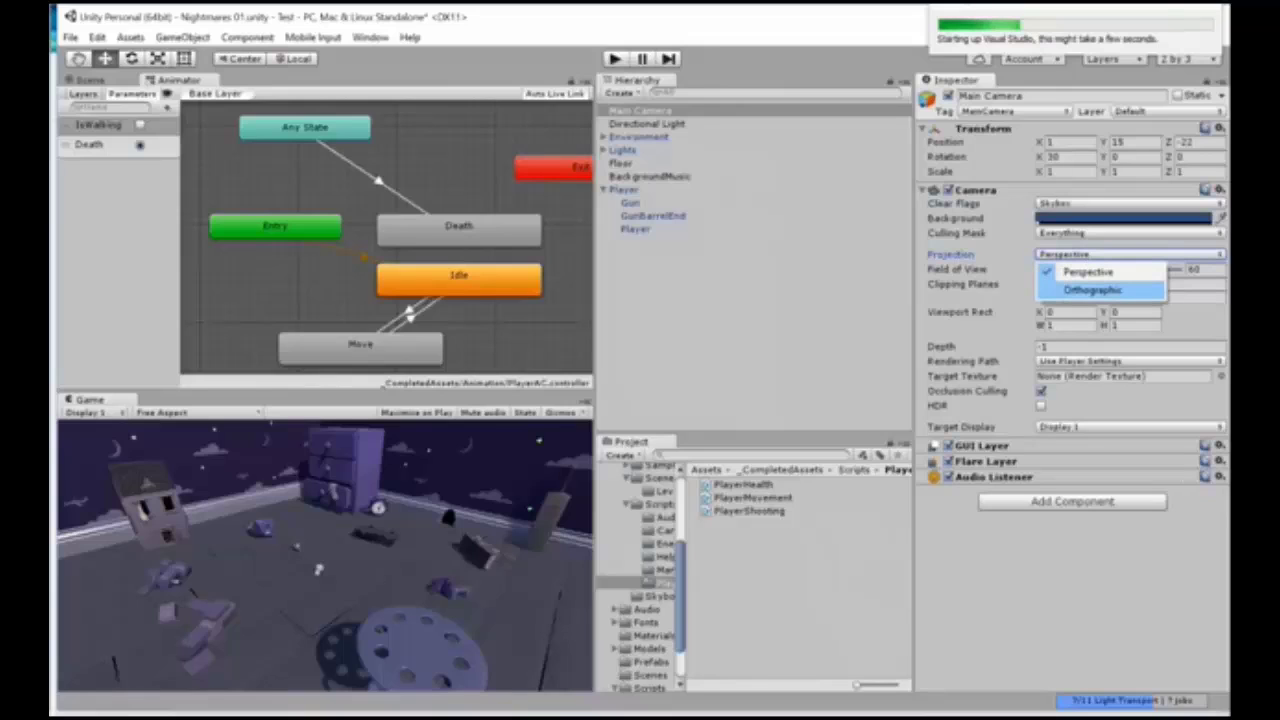
left_click(1093, 290)
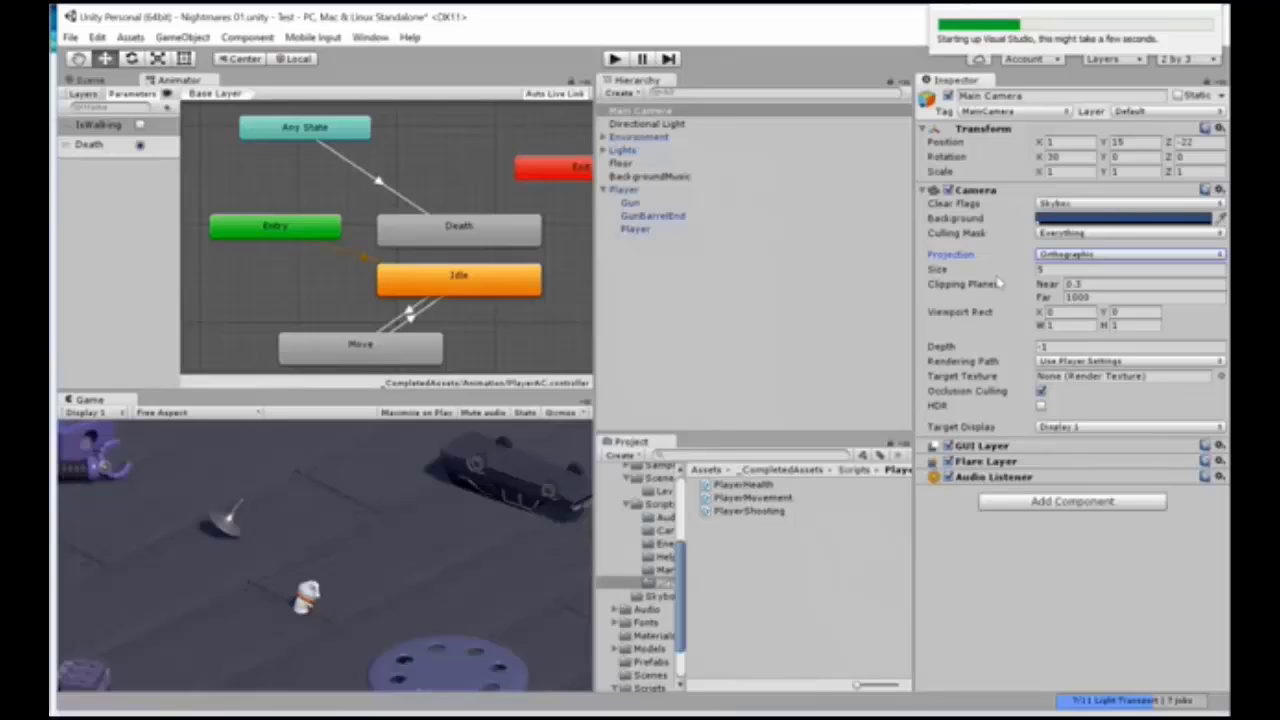
left_click(1066, 256)
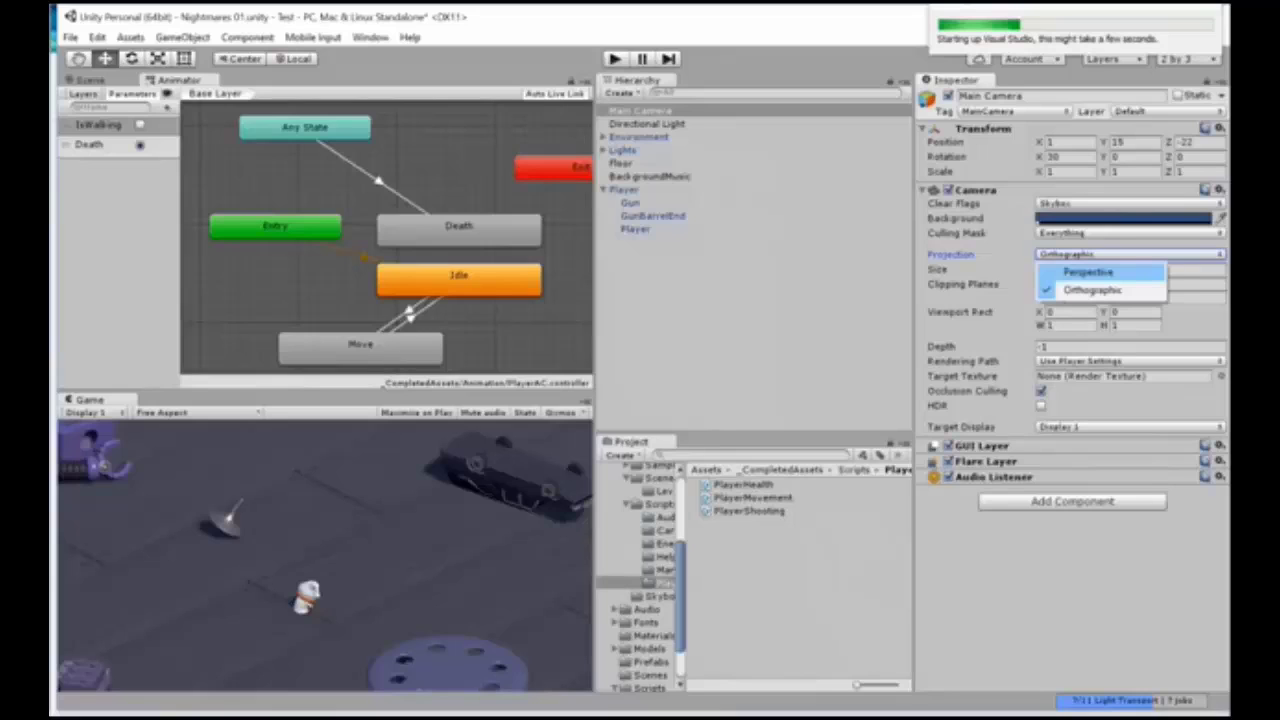
left_click(1088, 272)
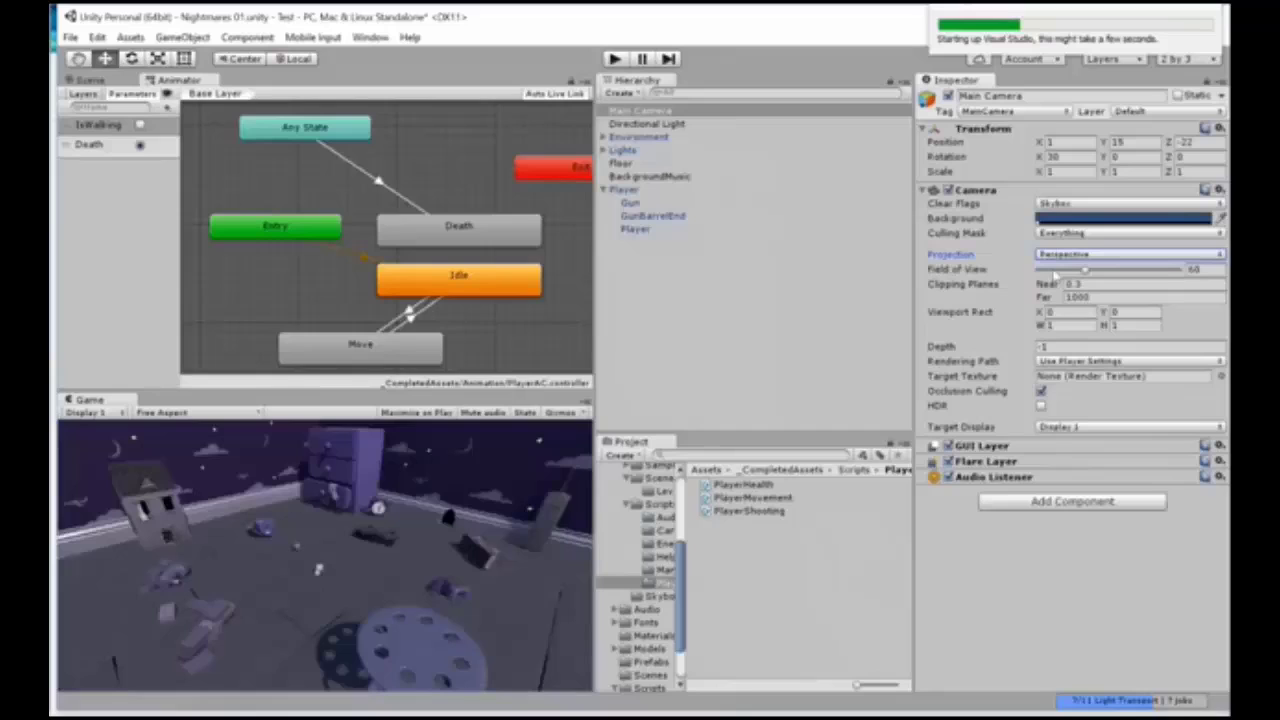
left_click(1100, 255)
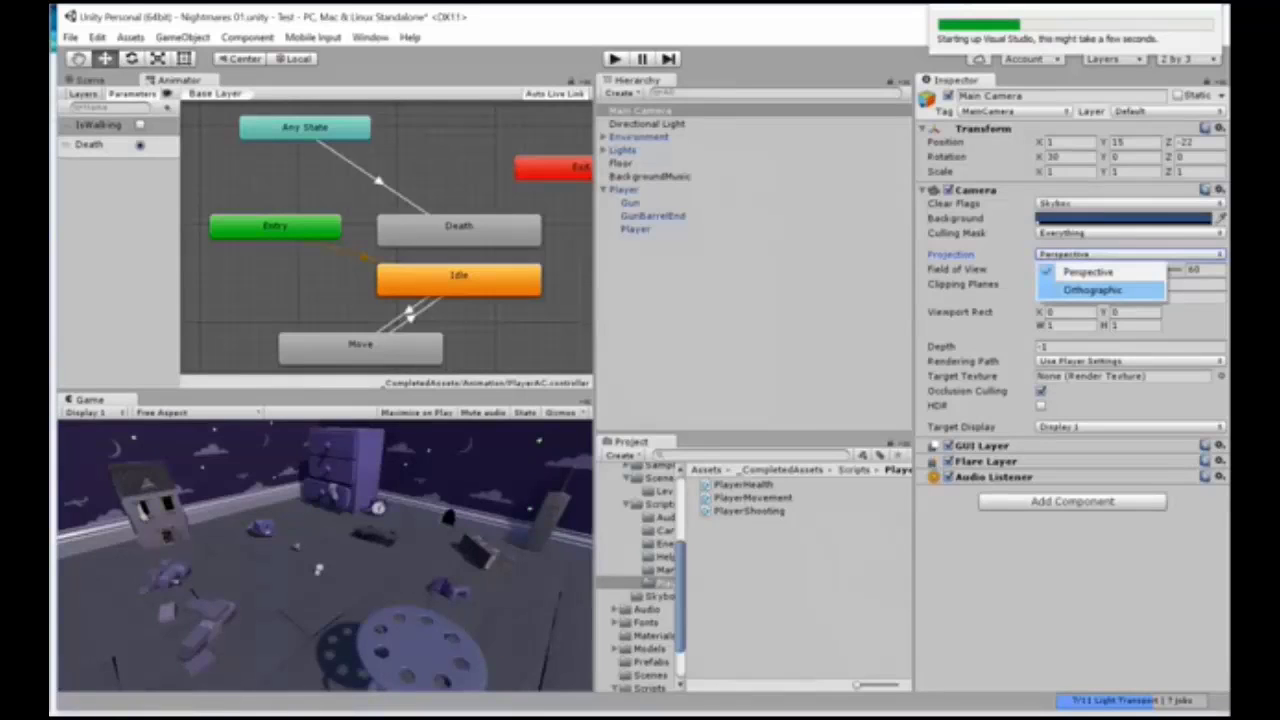
left_click(1092, 289)
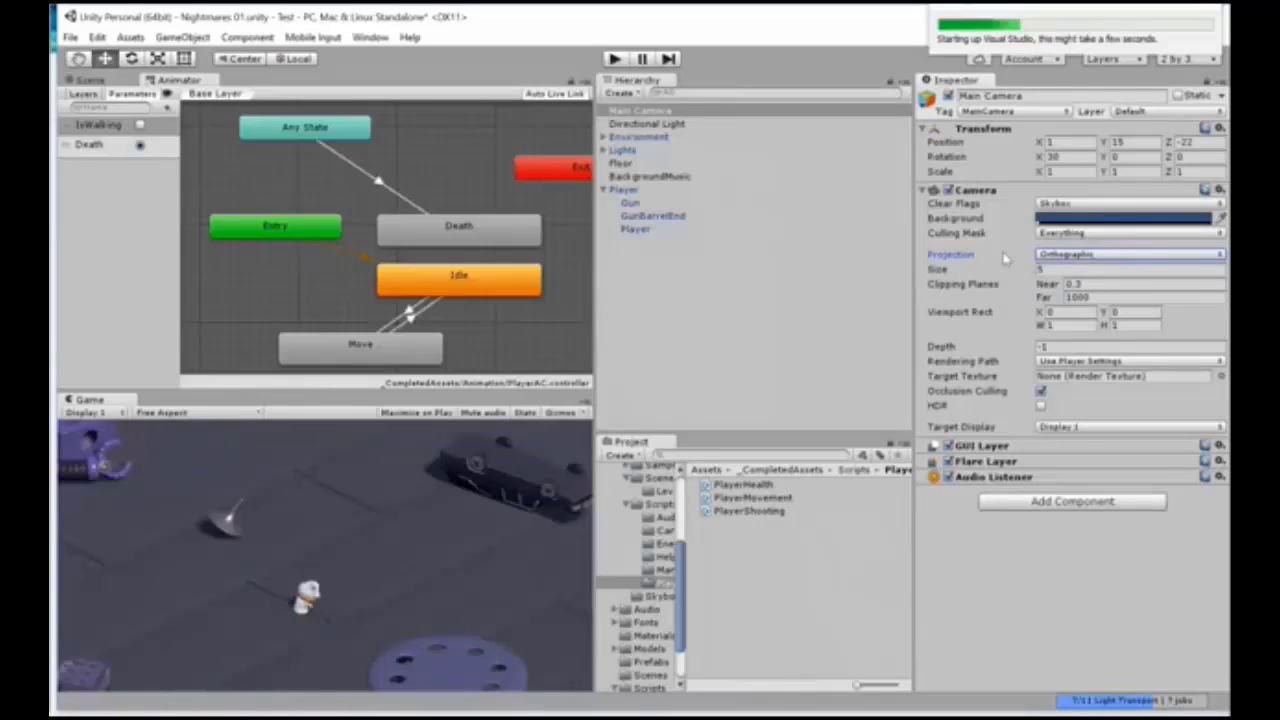
Step: Set the Main Camera's orthographic size to 4.5 and its background colour to black
left_click(1058, 270)
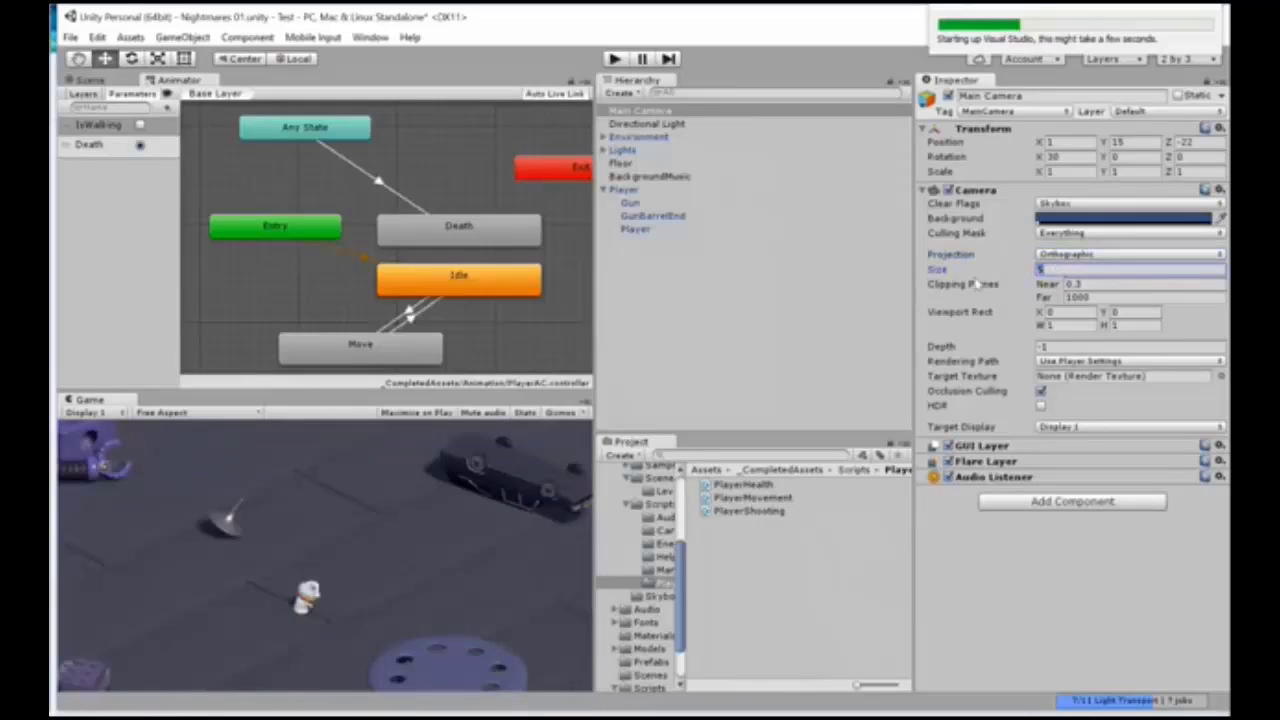
type("4.5")
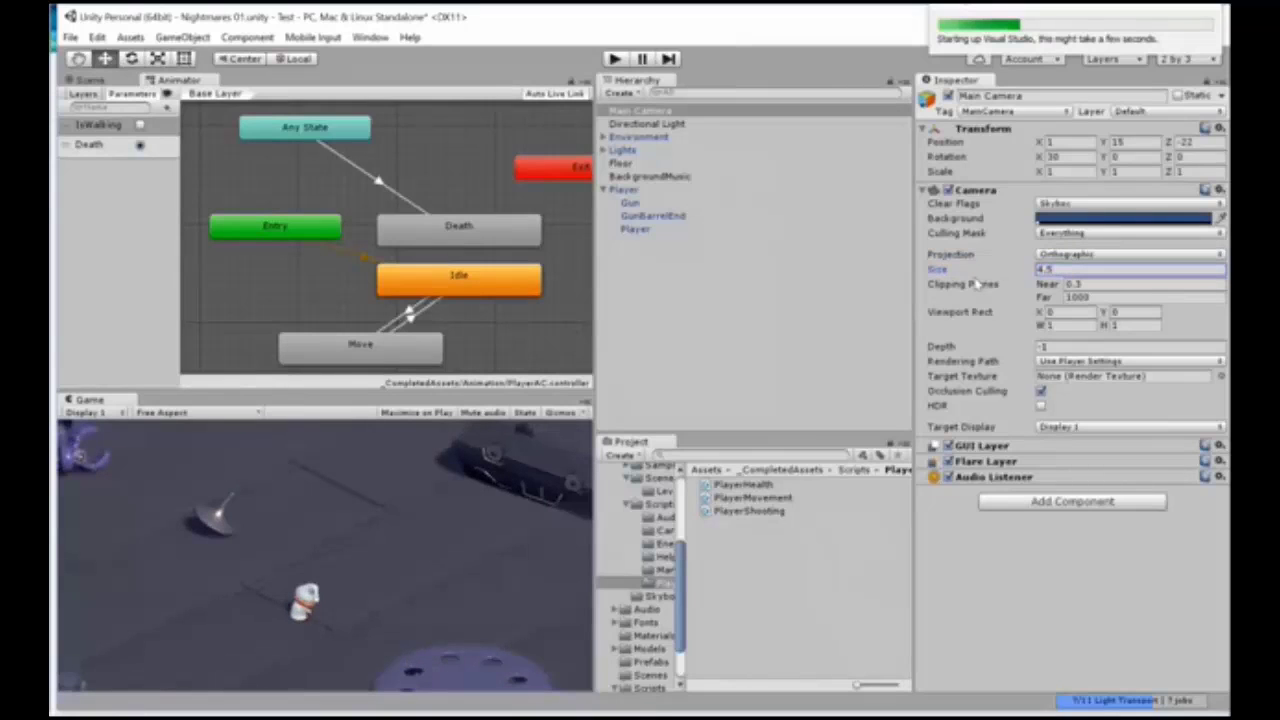
left_click_drag(1041, 270, 991, 272)
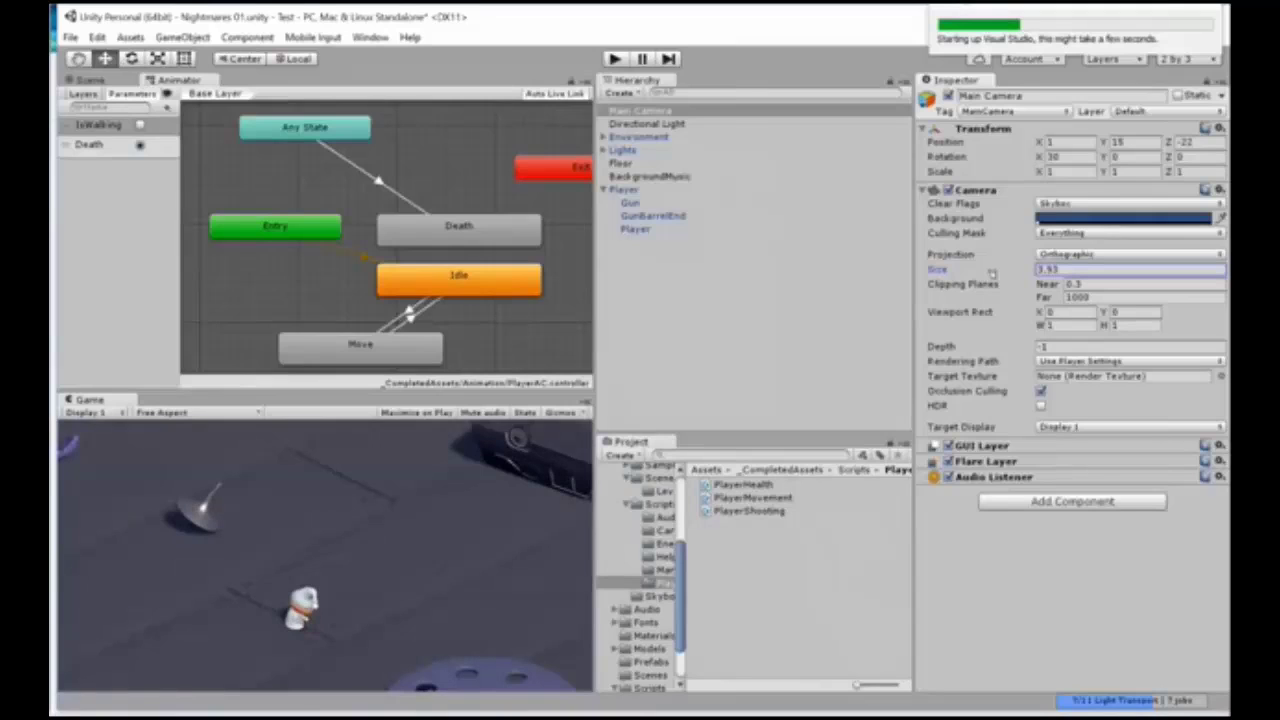
mouse_move(995, 273)
left_mouse_down()
mouse_move(1027, 276)
mouse_move(1015, 274)
left_mouse_up()
left_click(1066, 271)
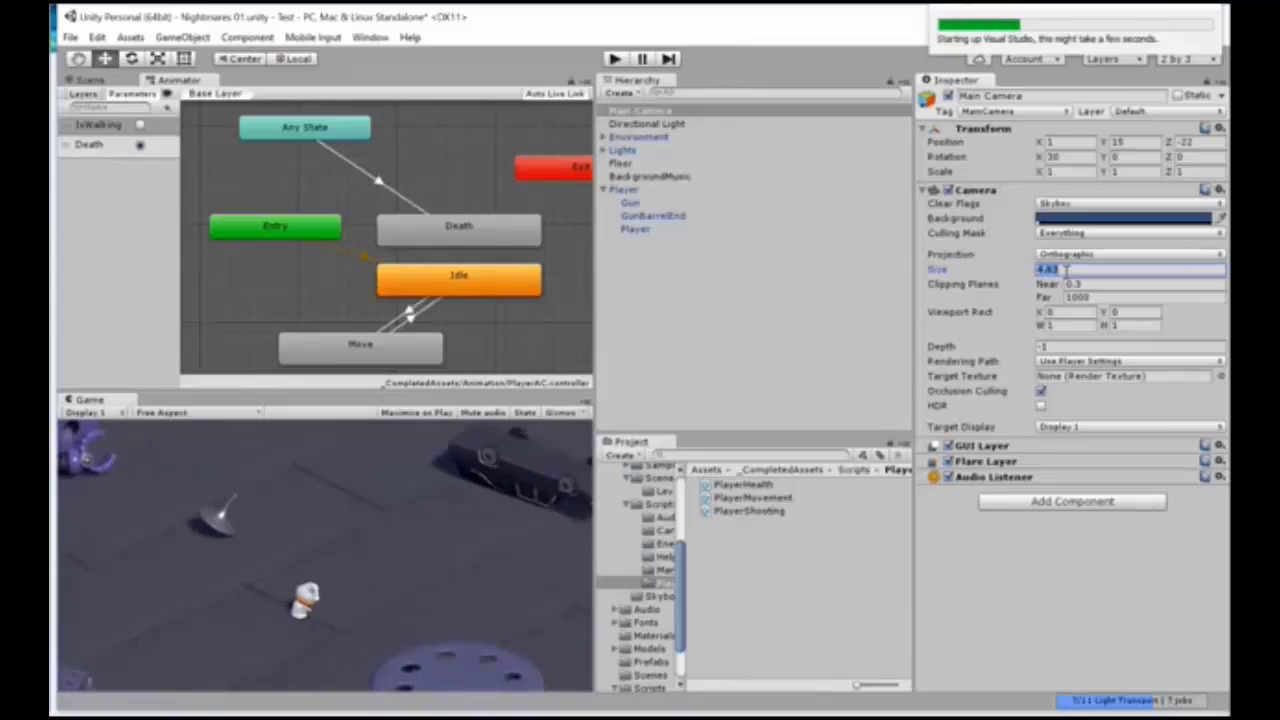
type("4.5")
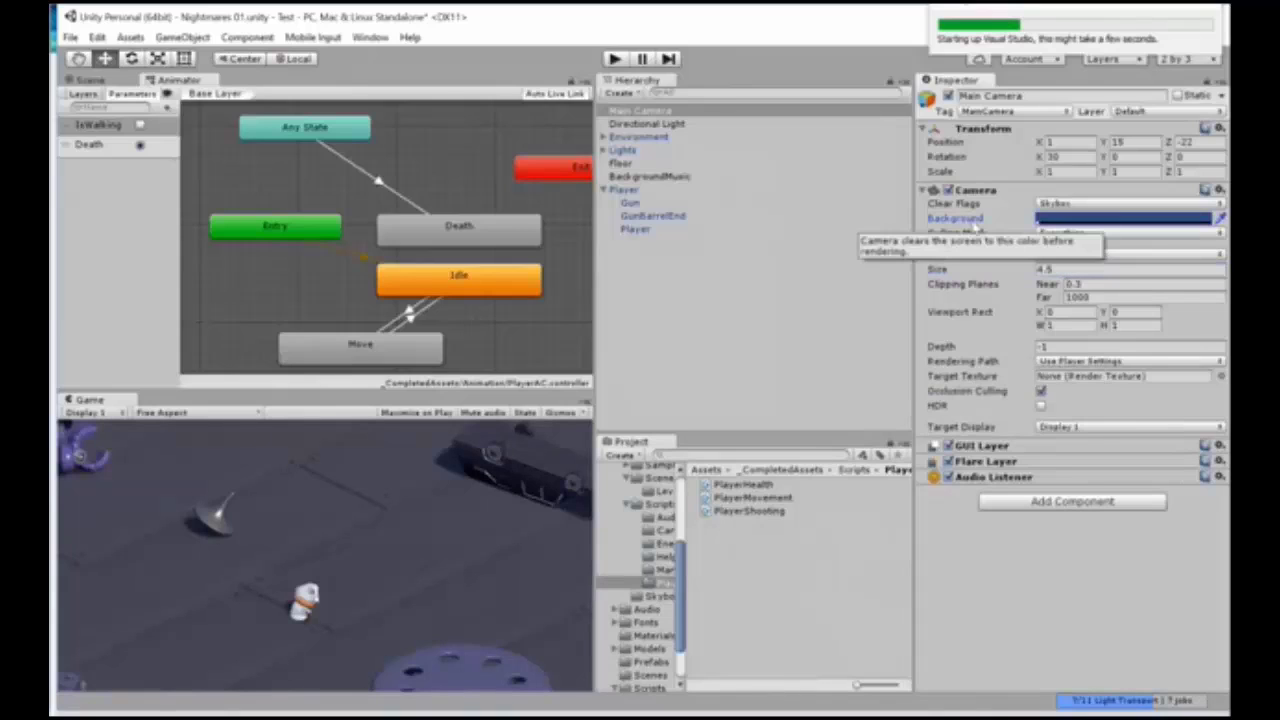
left_click(1063, 218)
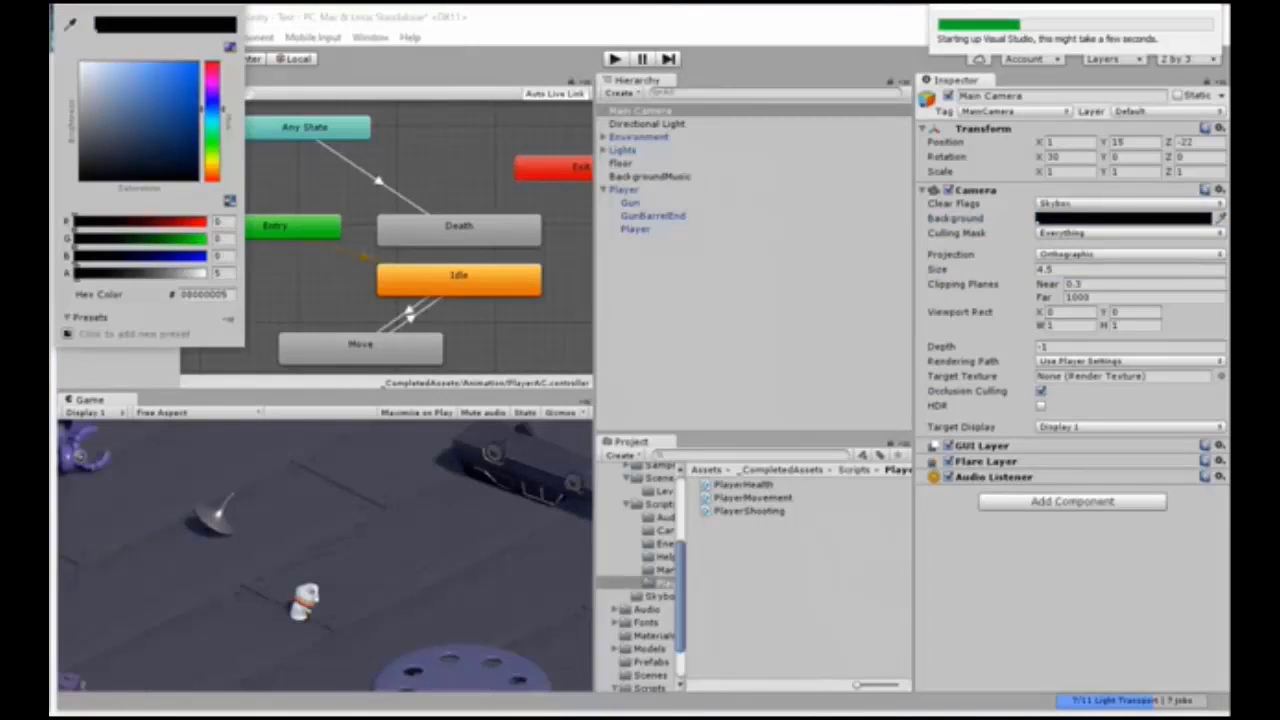
left_click(1017, 241)
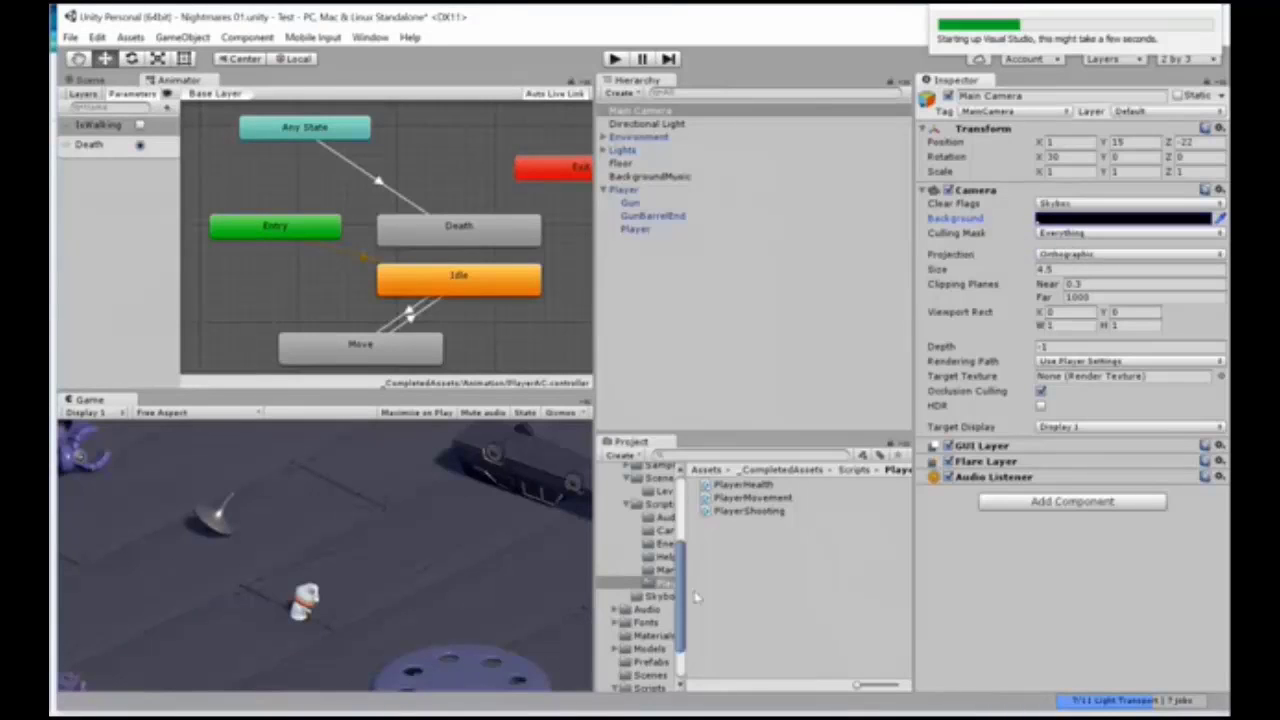
Step: Widen the project's folder tree and select the CameraFollow script in the Scripts/Camera folder of _CompletedAssets
left_click_drag(684, 584, 755, 590)
left_click(652, 687)
scroll(690, 628, "up", 1)
scroll(690, 628, "up", 2)
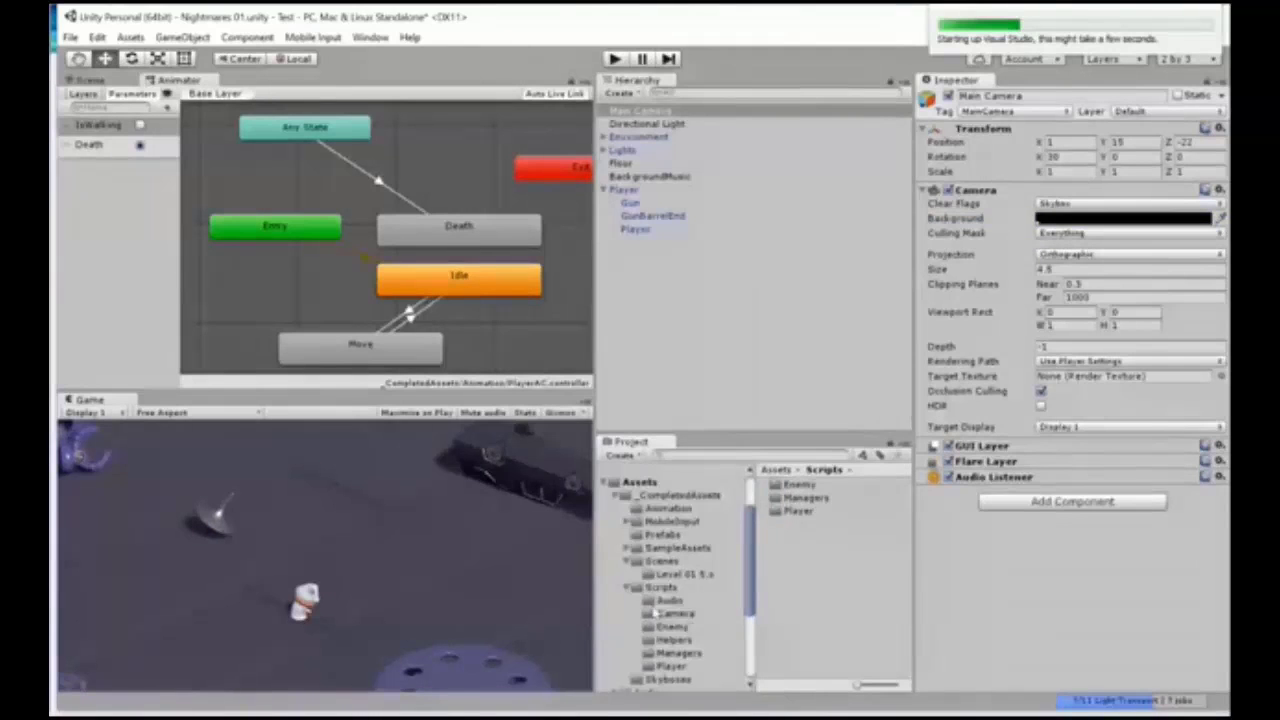
left_click(660, 613)
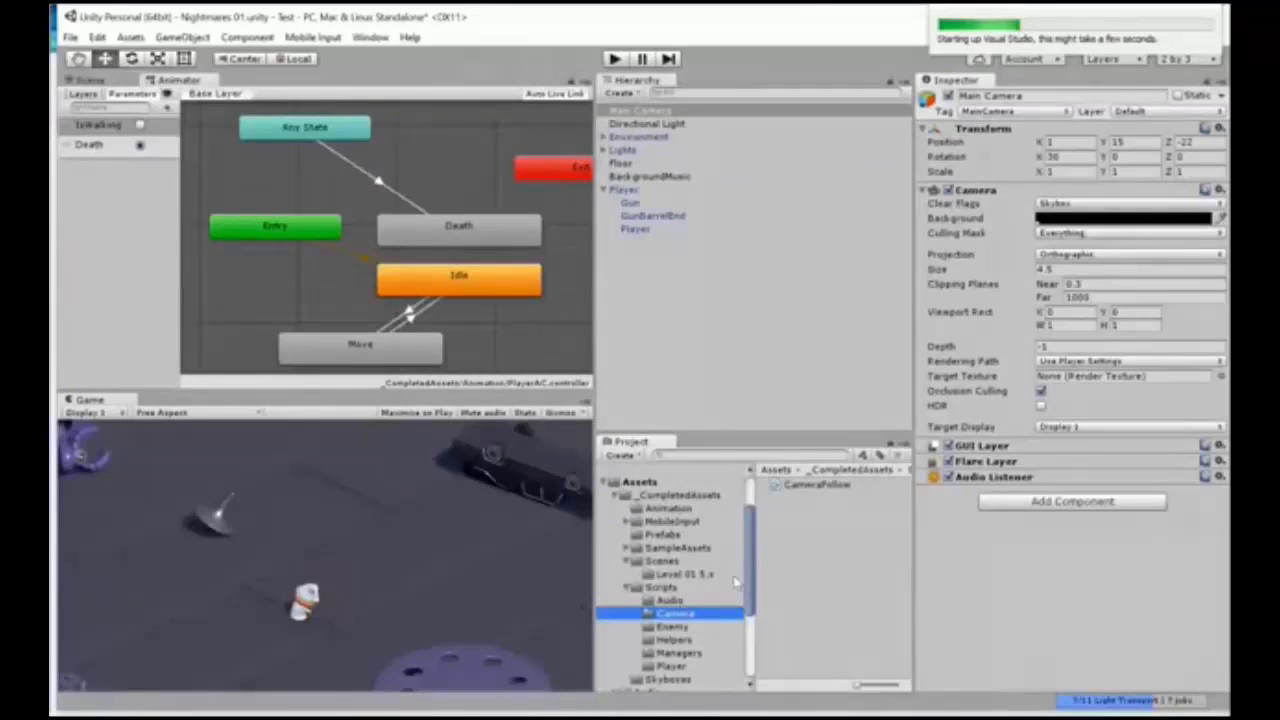
left_click(813, 484)
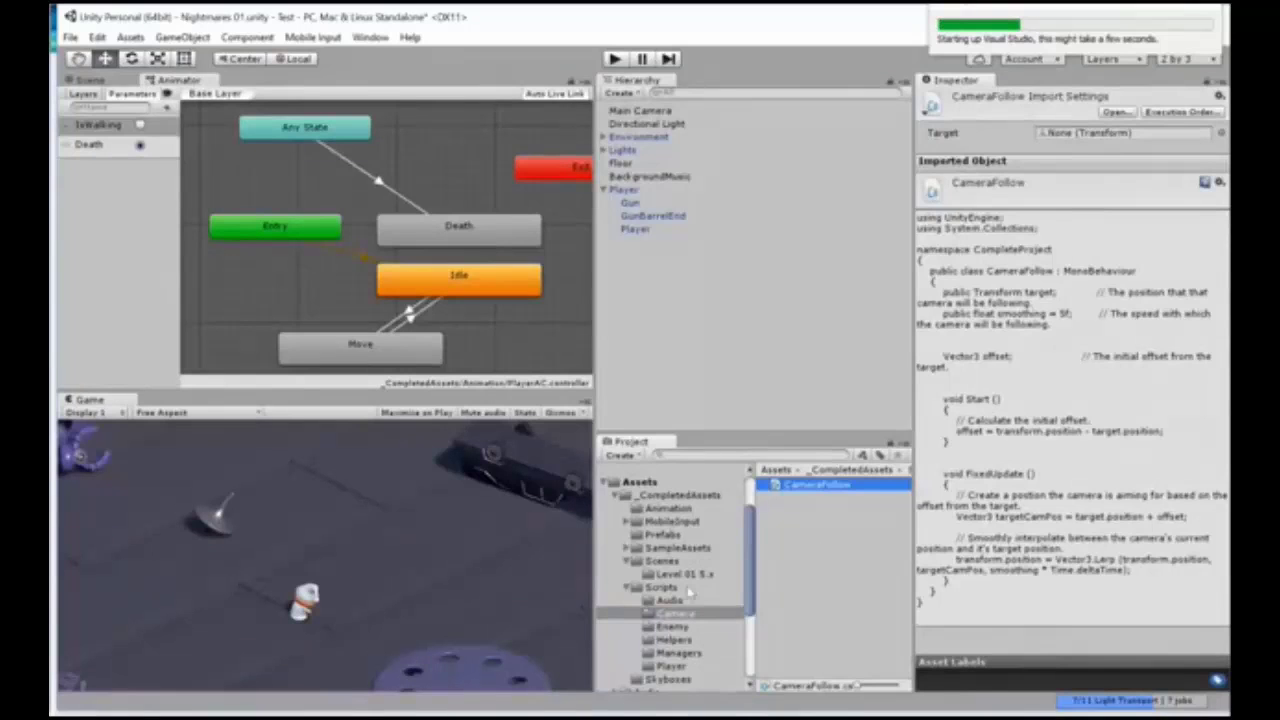
Step: Attach the CameraFollow script from the _CompletedAssets Camera folder to the Main Camera
scroll(688, 593, "down", 4)
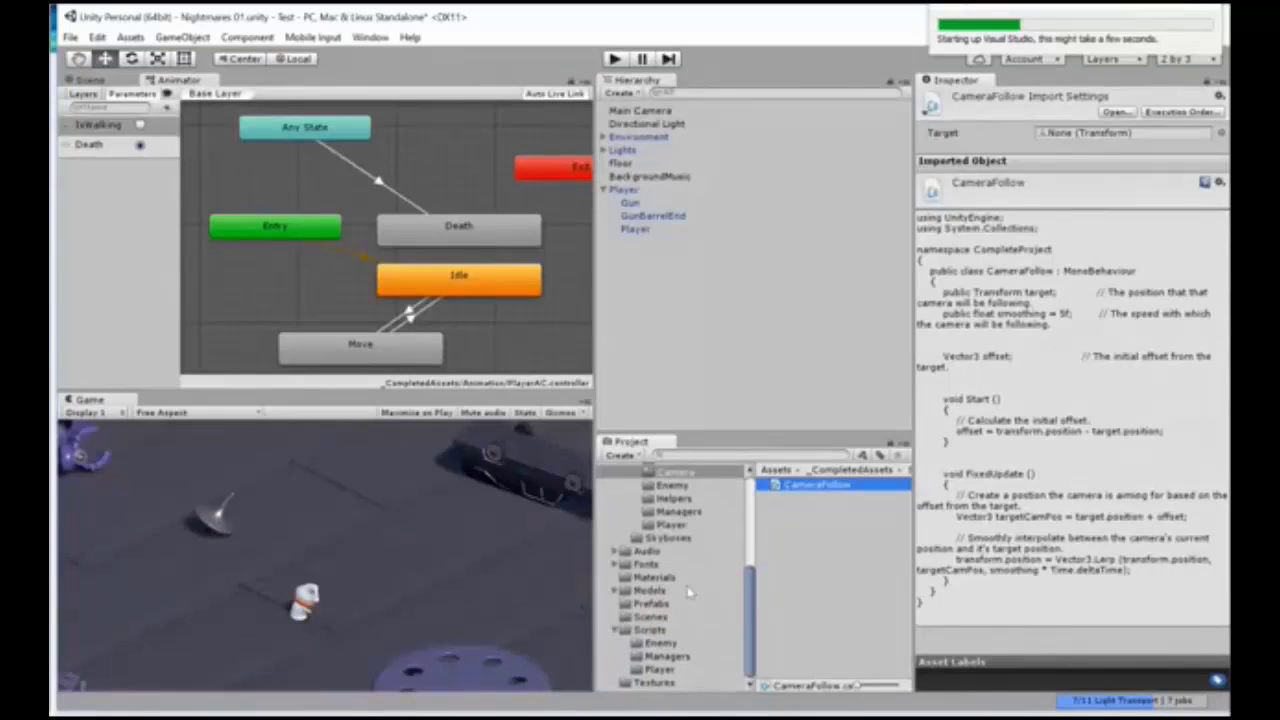
left_click(652, 631)
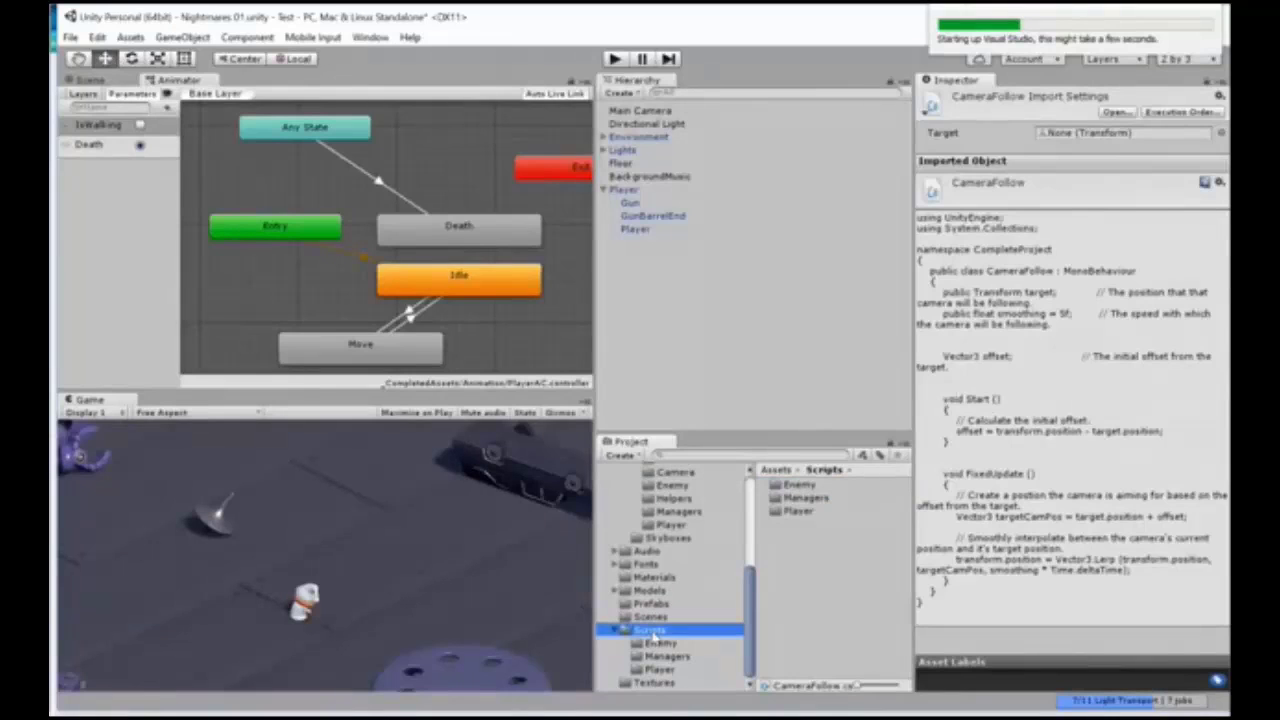
scroll(676, 514, "up", 2)
left_click(676, 514)
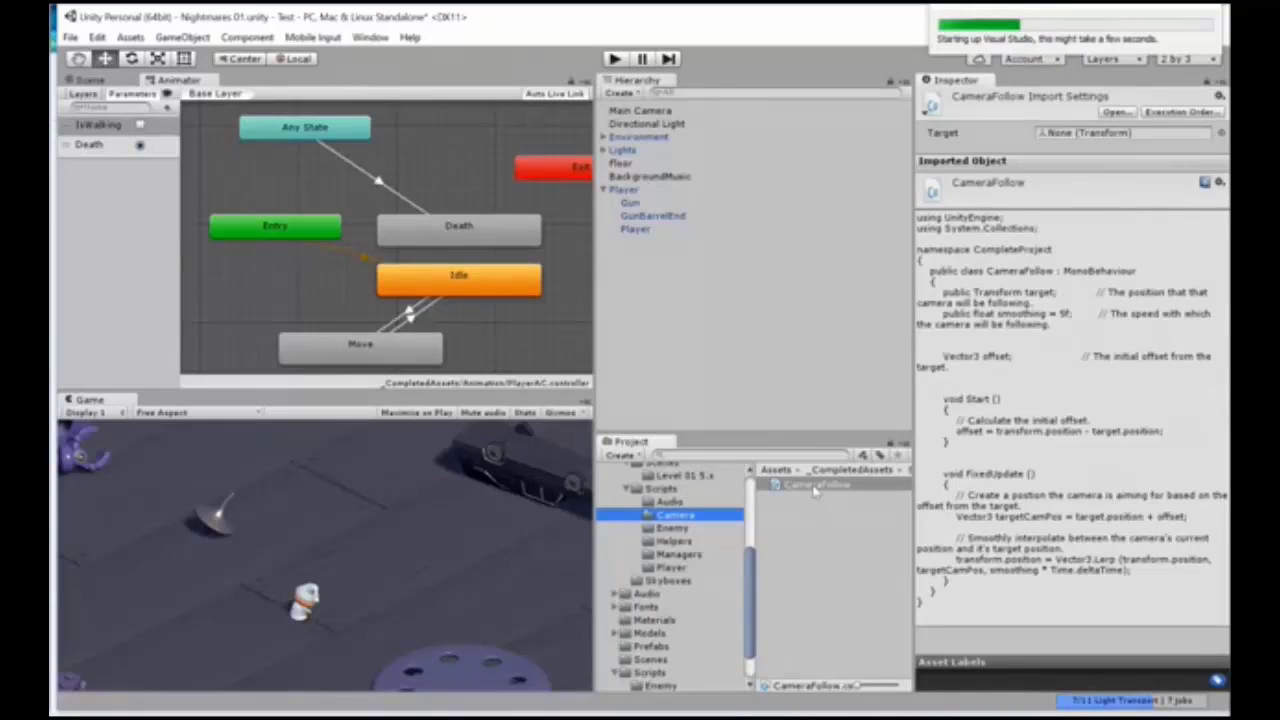
left_click(815, 486)
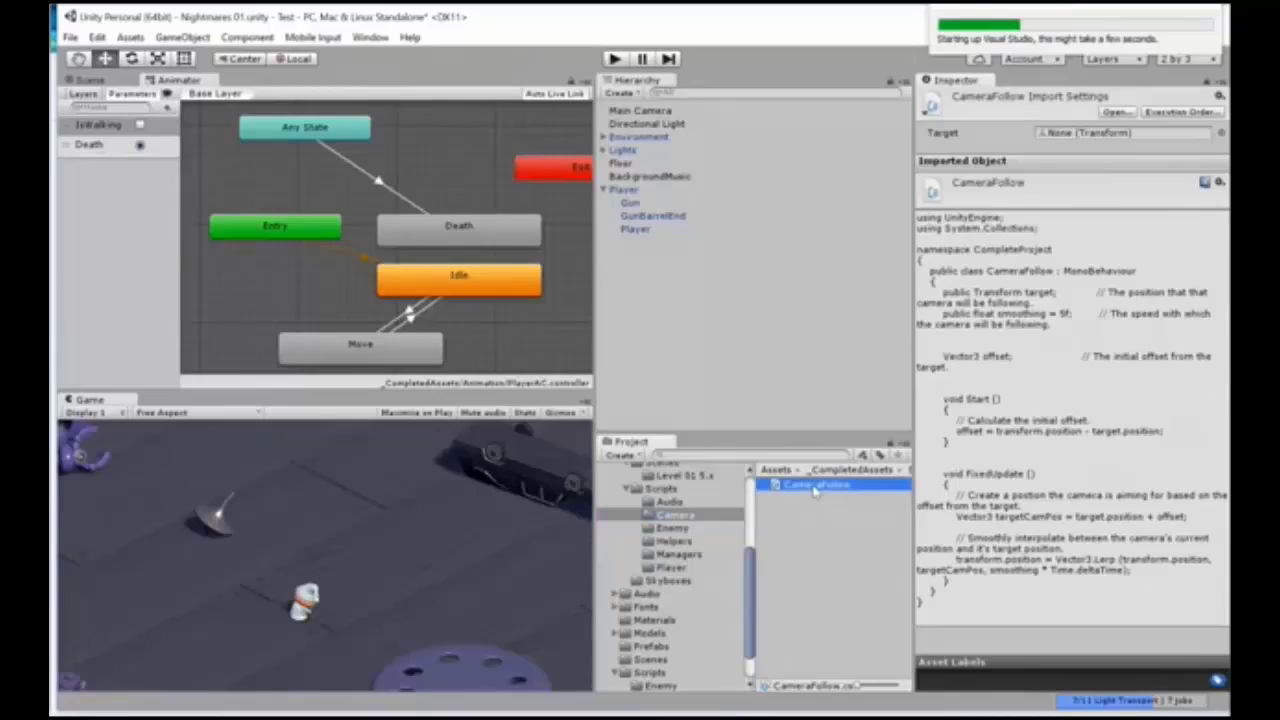
left_click_drag(815, 490, 655, 115)
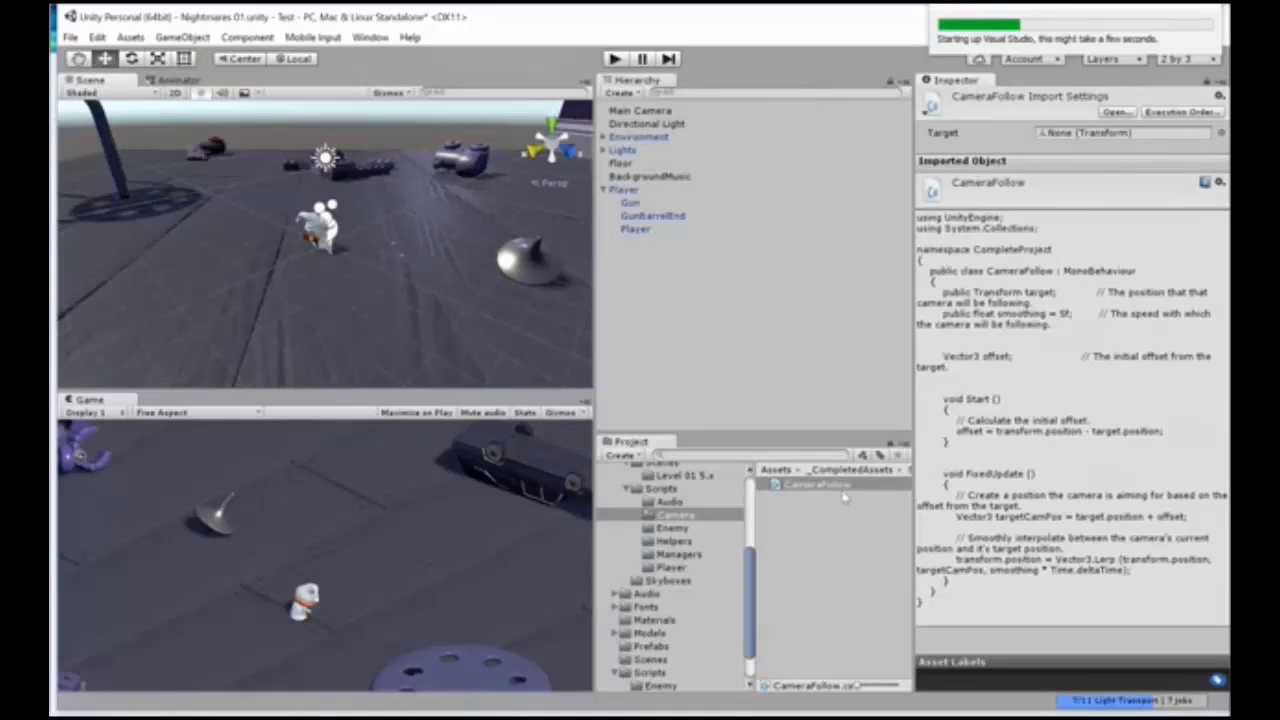
Step: Examine the CameraFollow script's target, smoothing and offset variables and its Start and FixedUpdate functions
left_click(835, 487)
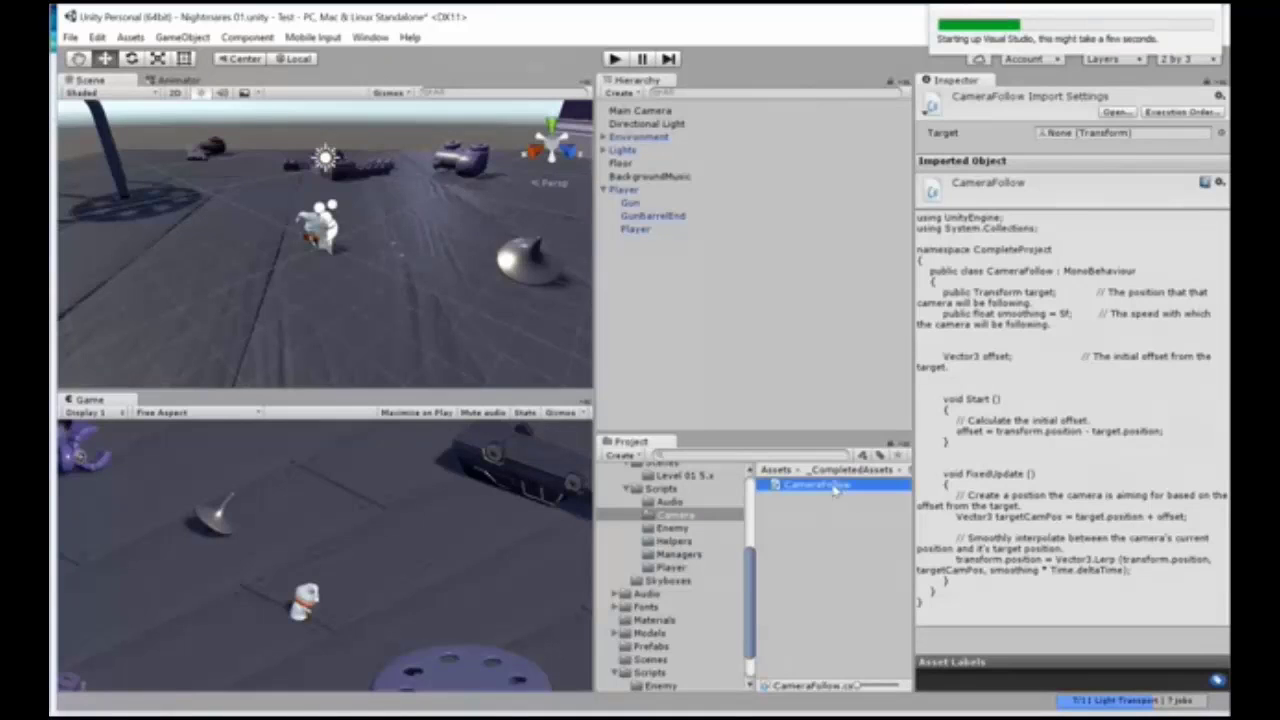
left_click(835, 487)
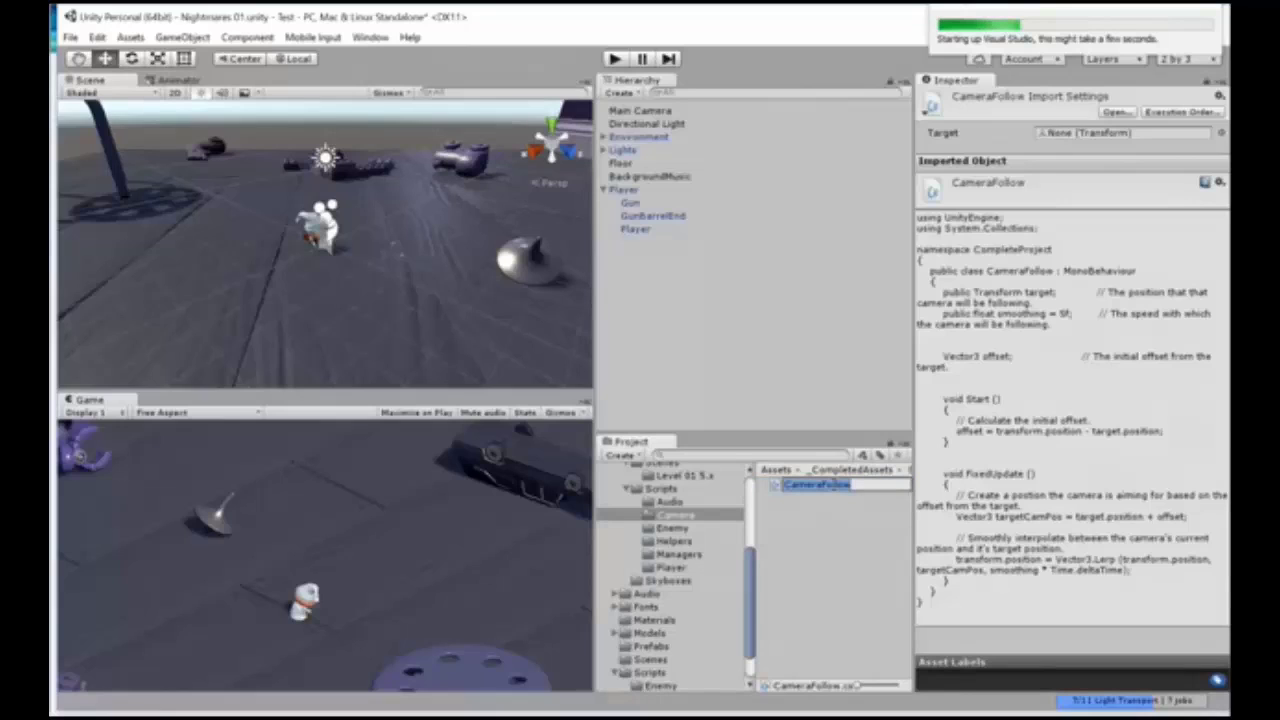
left_click(776, 484)
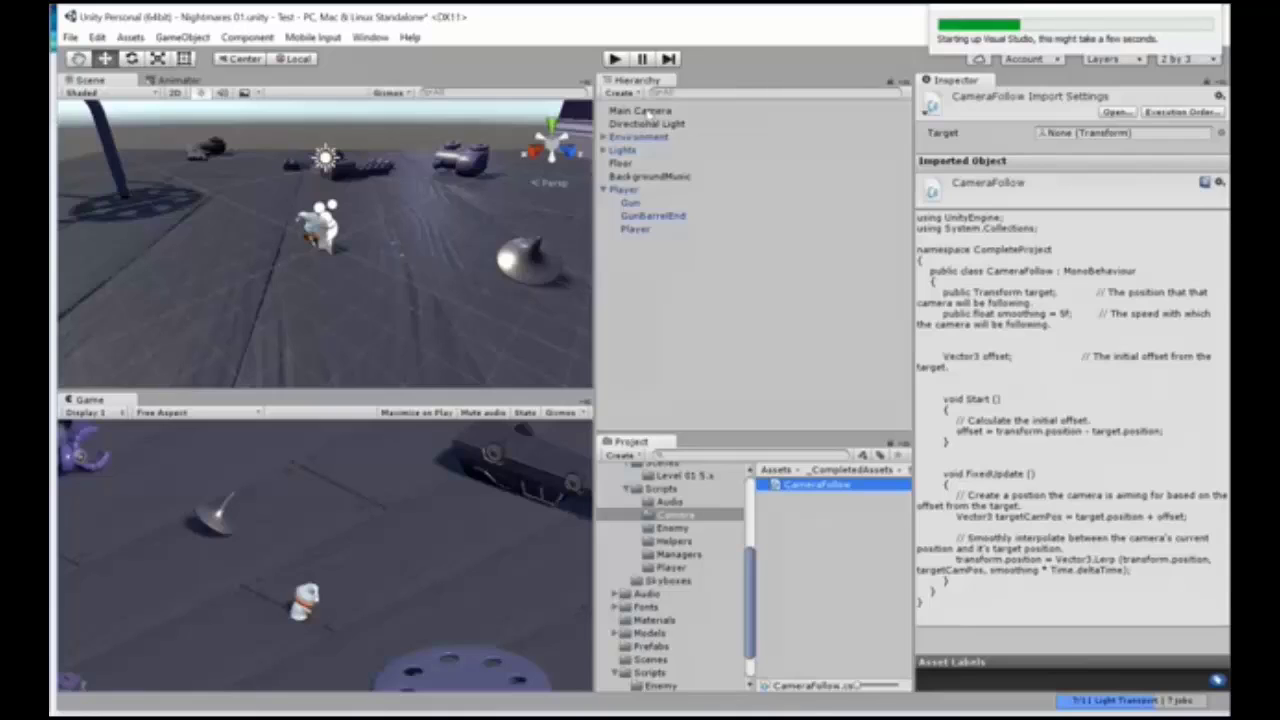
left_click(645, 111)
left_click(815, 484)
Step: Save the Player object from the scene as a prefab in the Assets/Prefabs folder
left_click(742, 189)
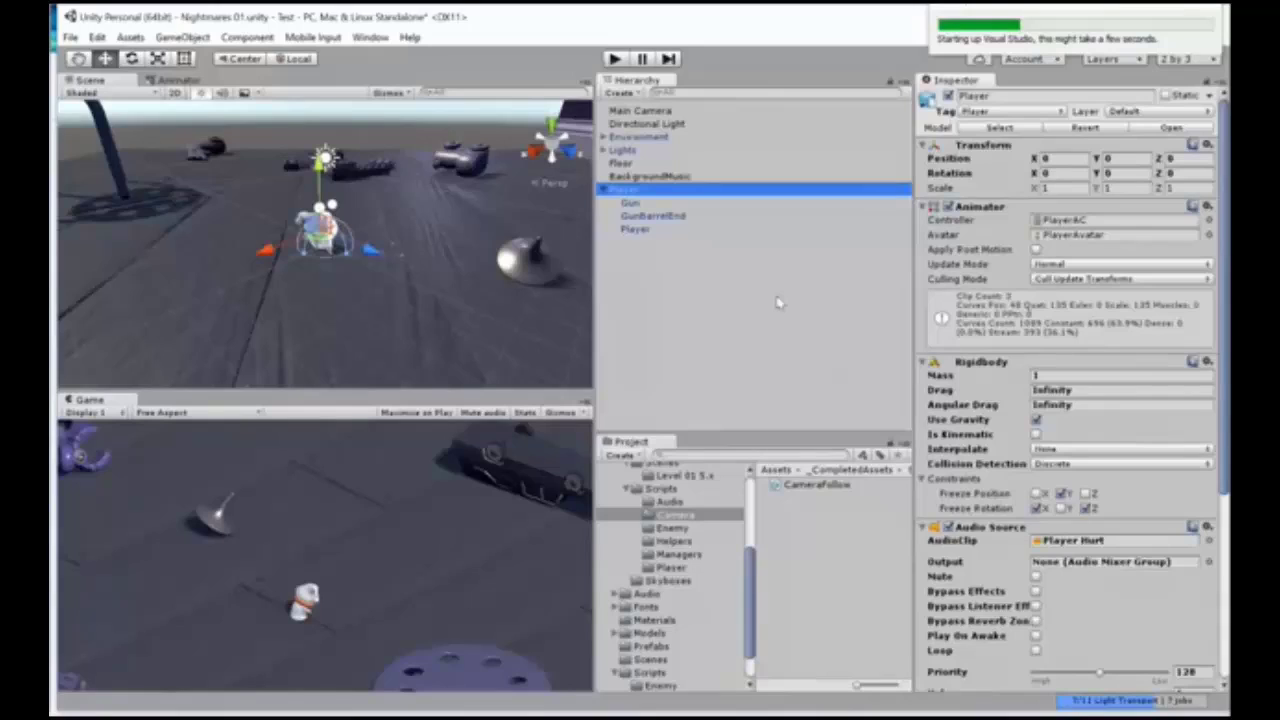
left_click(648, 647)
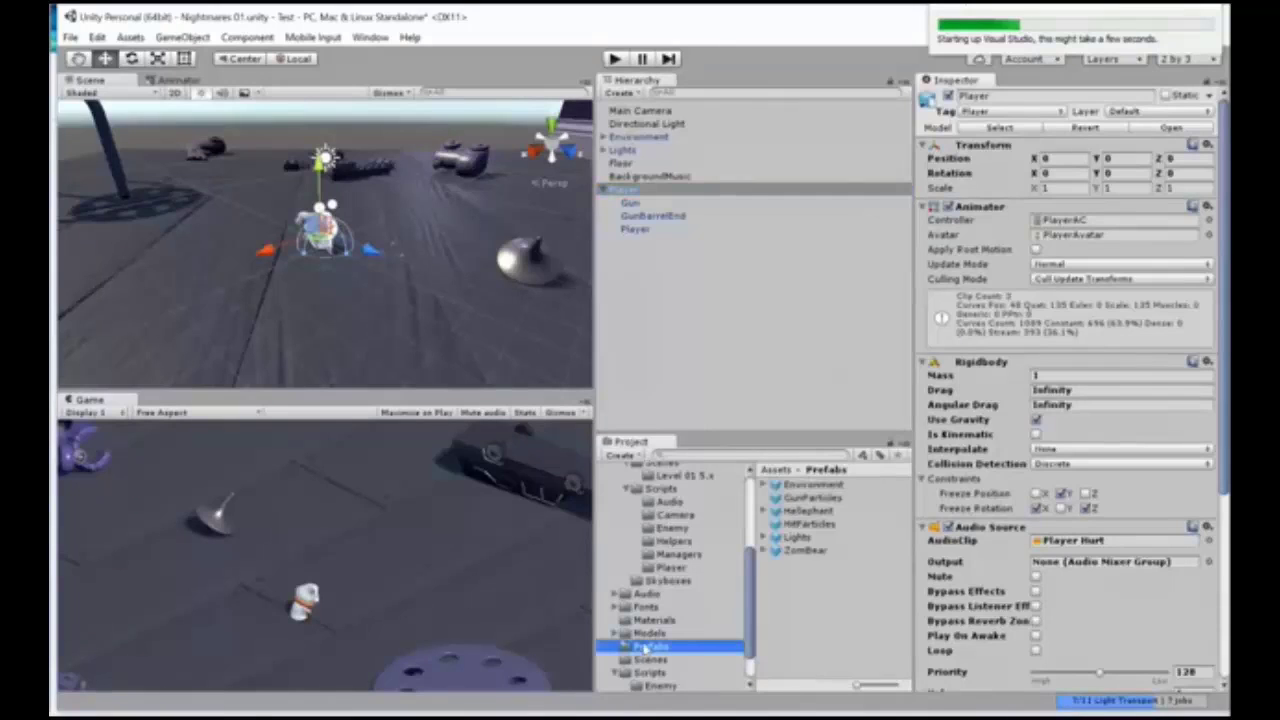
scroll(622, 513, "up", 3)
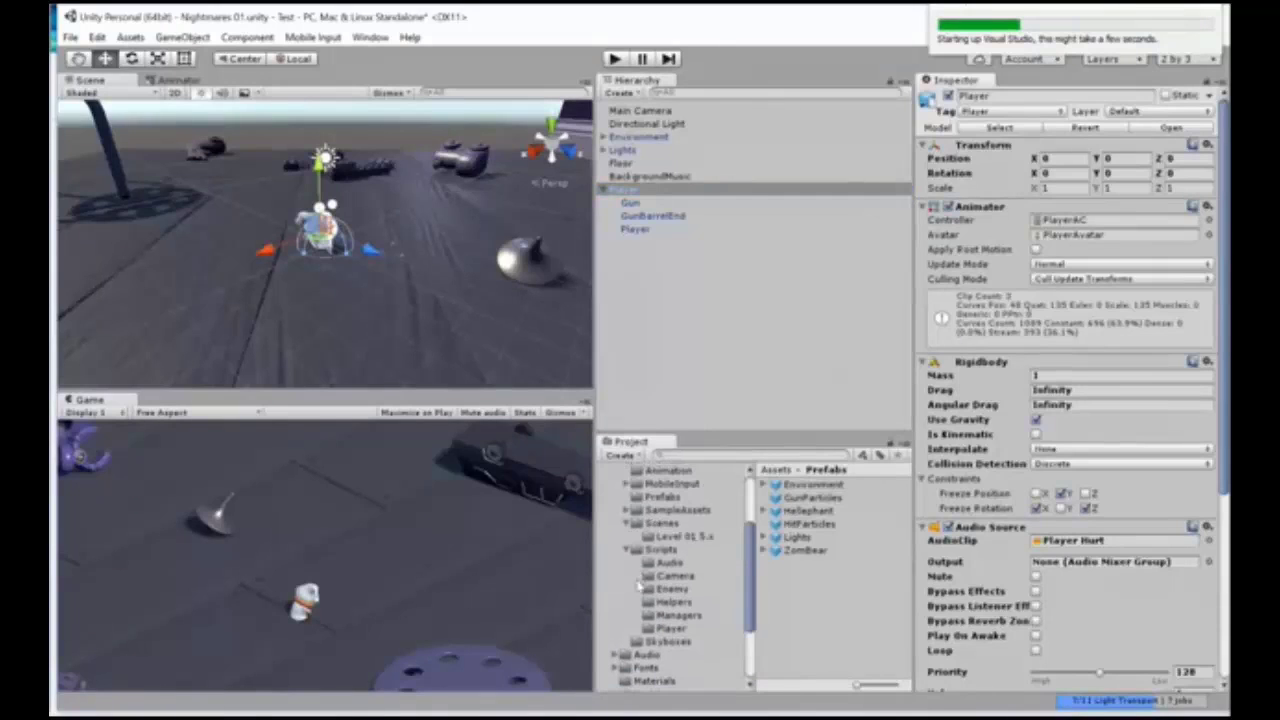
scroll(638, 585, "up", 5)
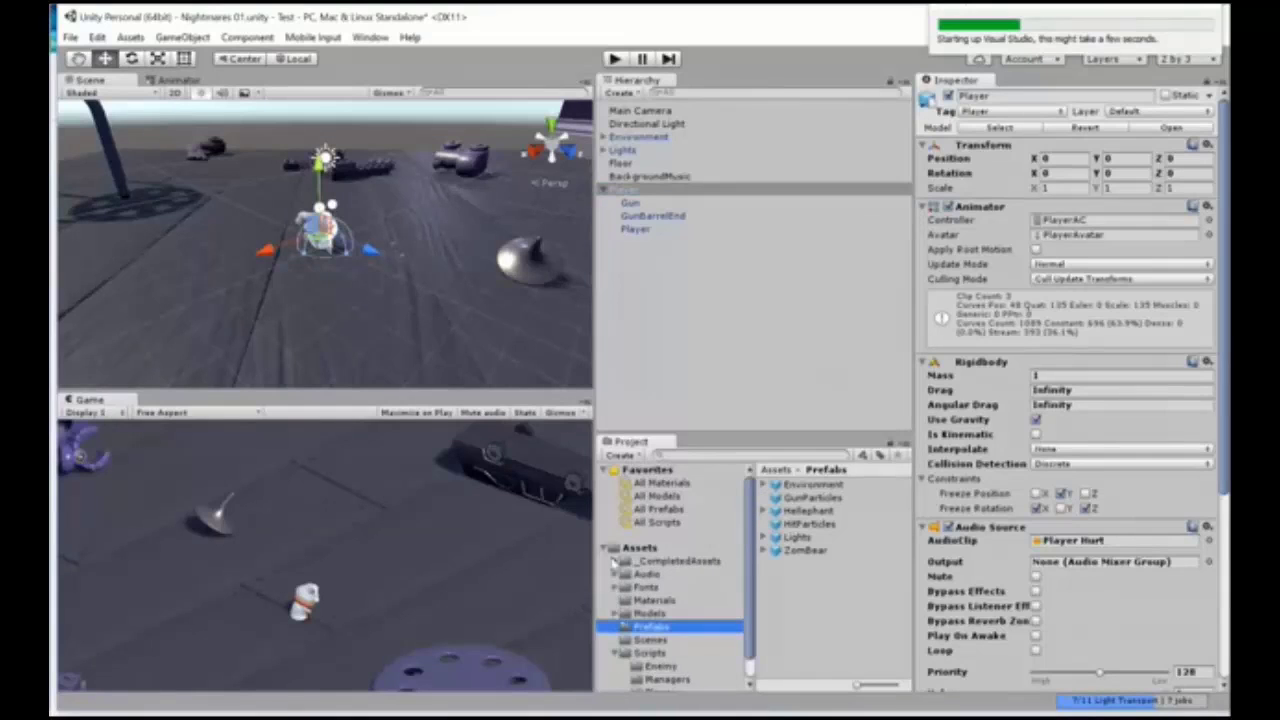
scroll(616, 565, "down", 1)
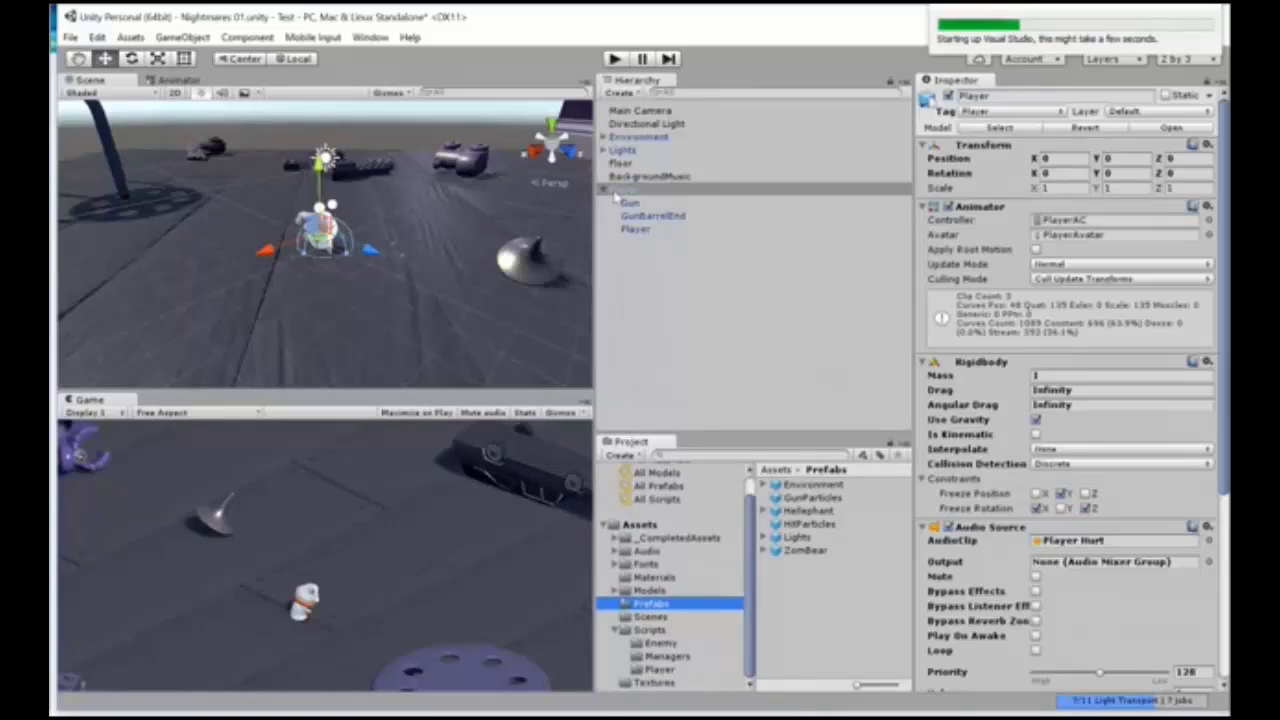
left_click_drag(615, 192, 645, 606)
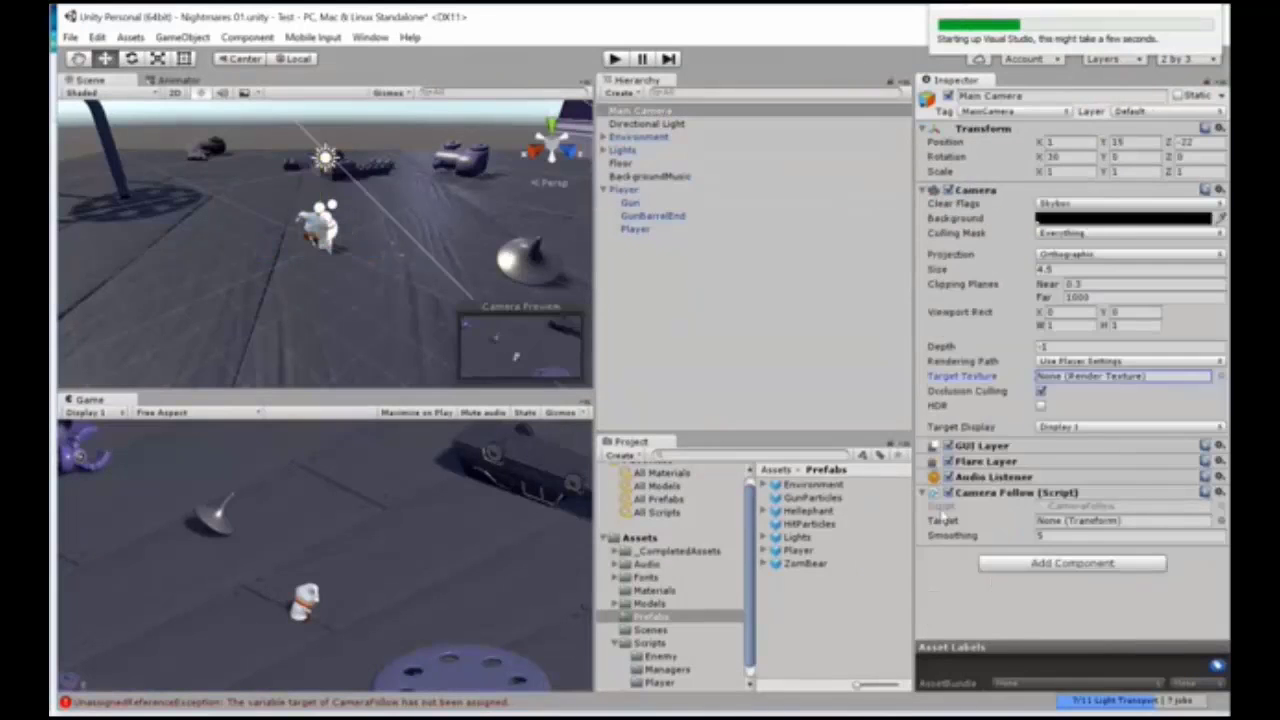
Step: Assign the scene's Player object as the target of the Main Camera's Camera Follow script
left_click(957, 524)
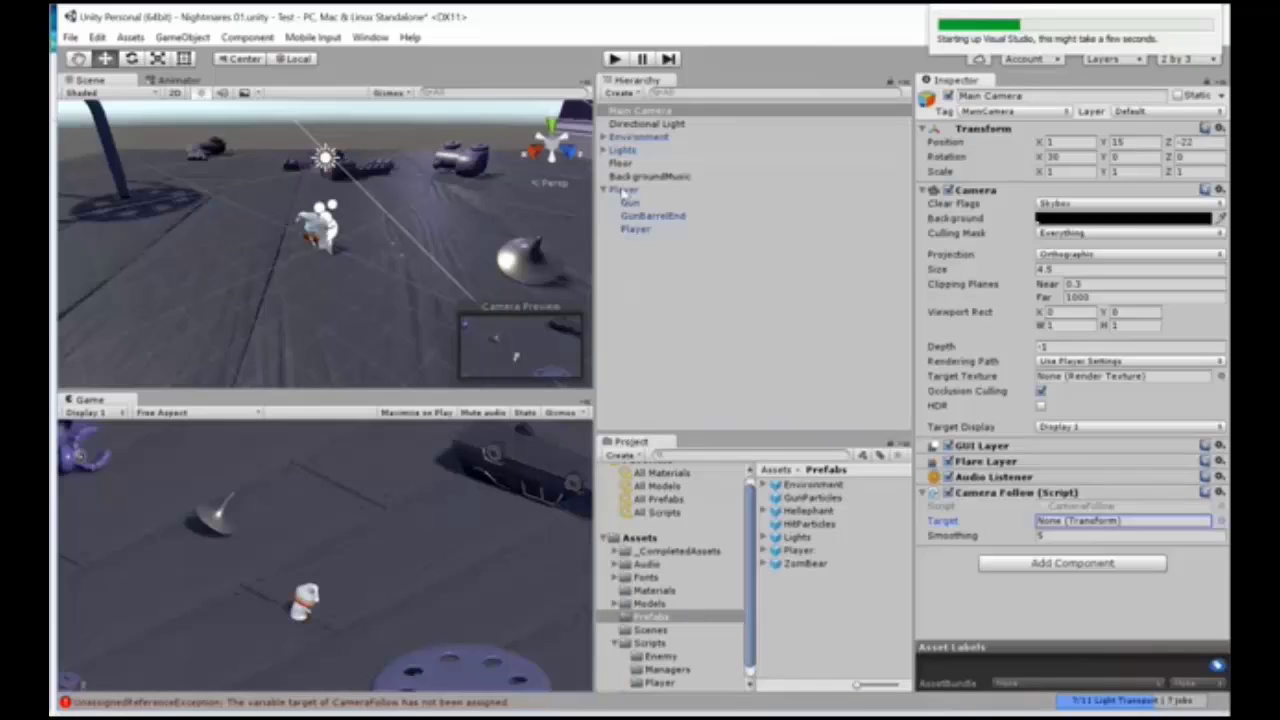
left_click_drag(624, 192, 1103, 524)
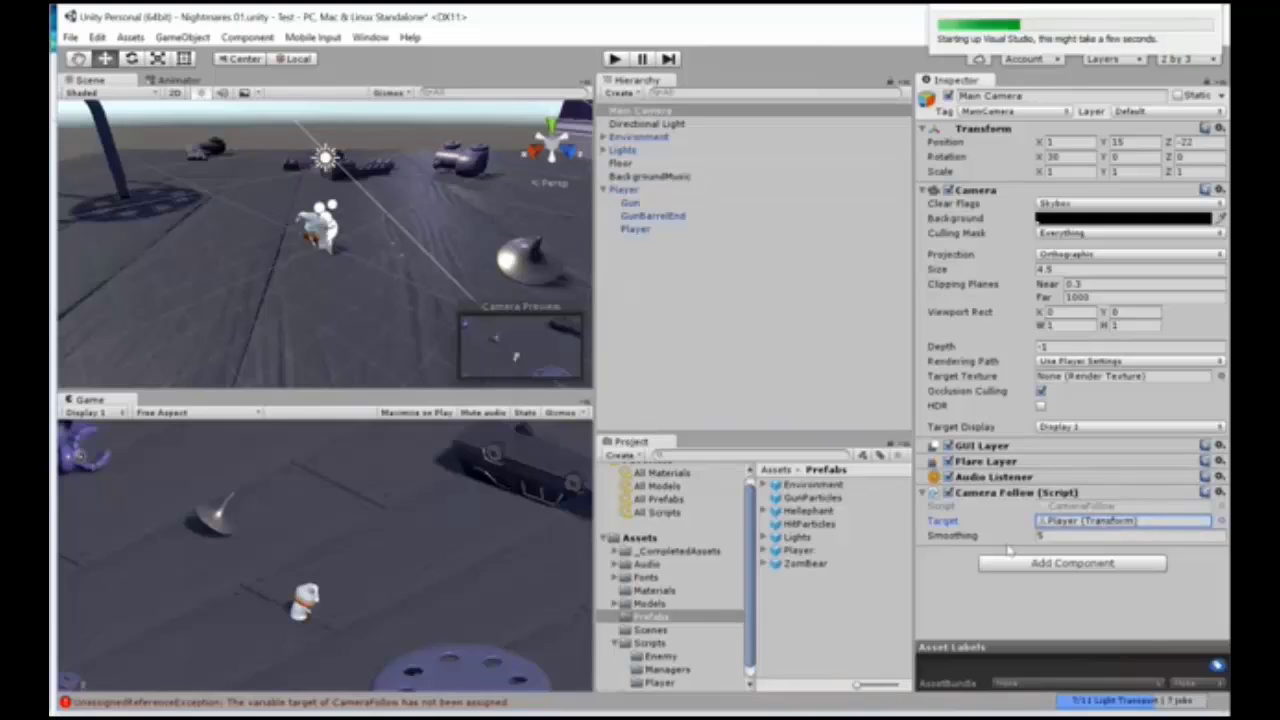
Step: Play-test the scene by moving the player around to check that the camera follows, and stop play mode
left_click(615, 59)
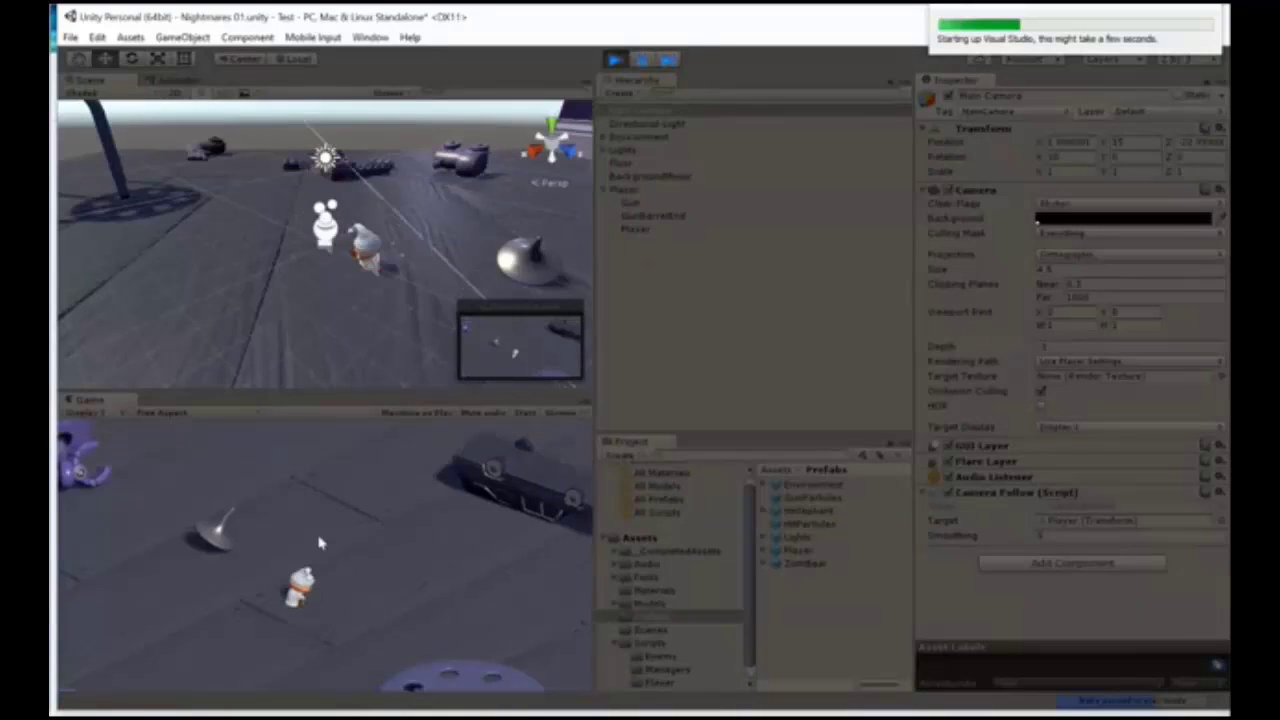
key("w")
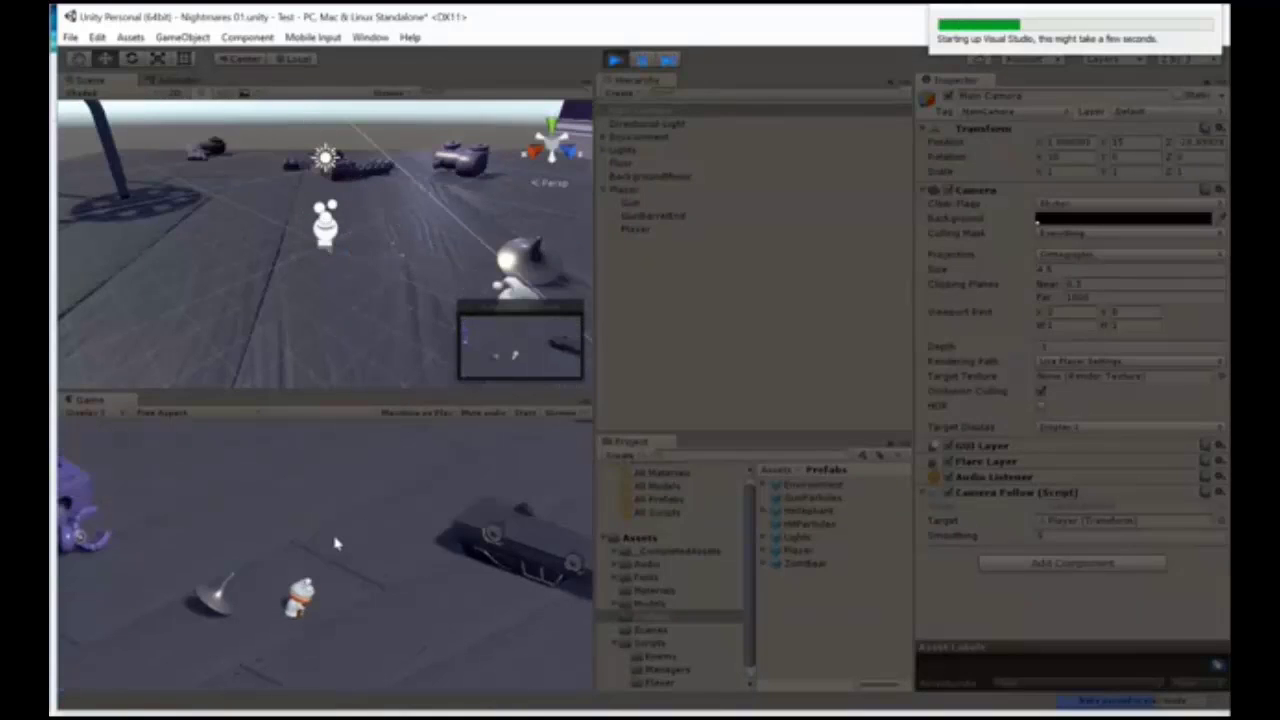
key("w")
key("w")
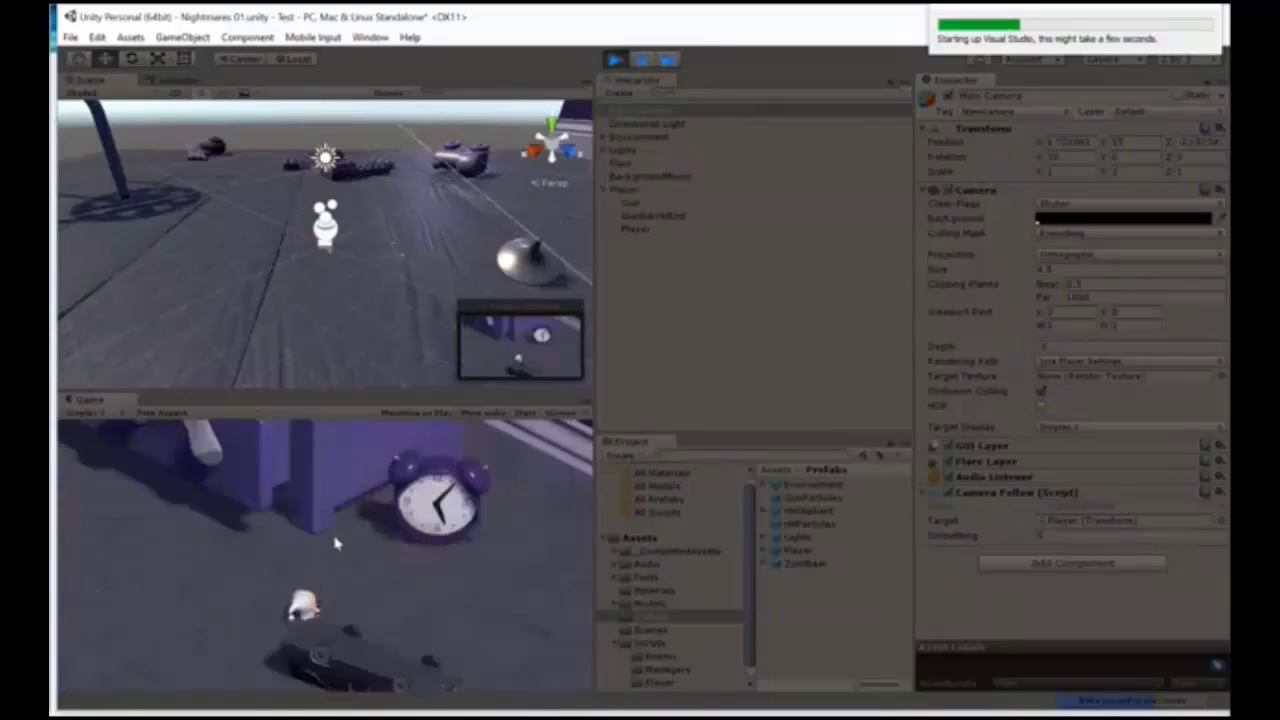
key("d")
left_click(615, 60)
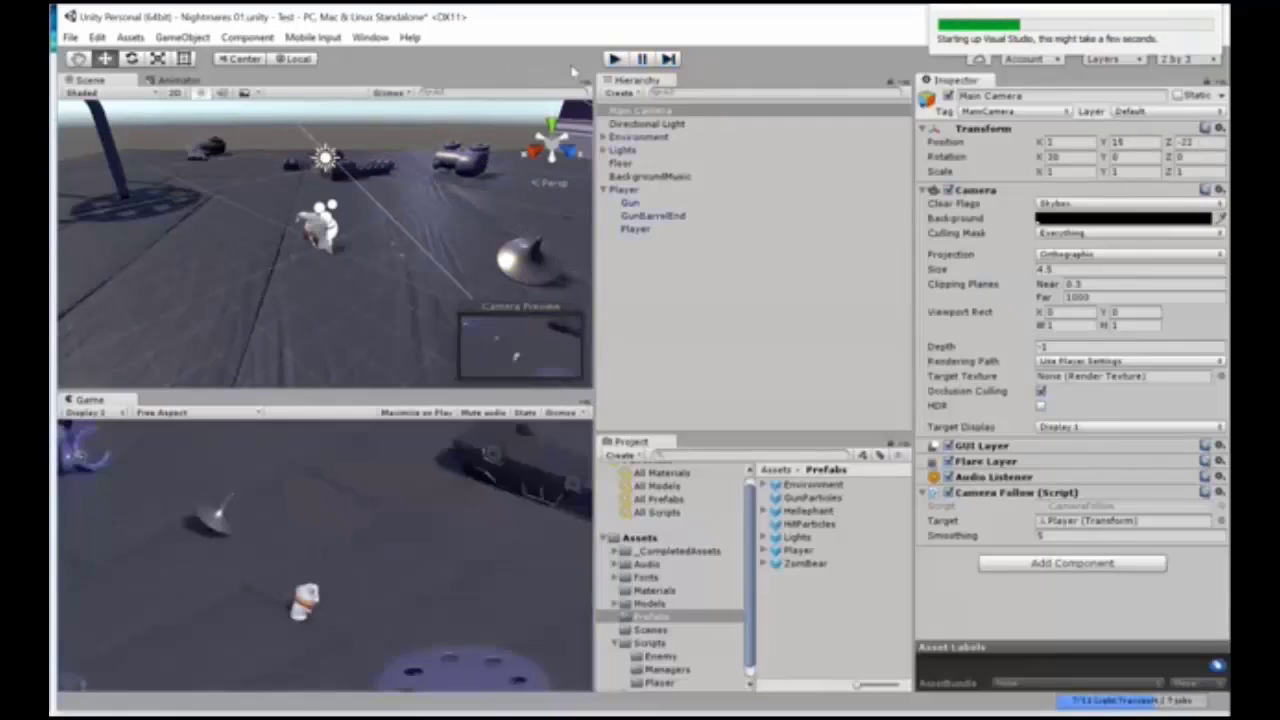